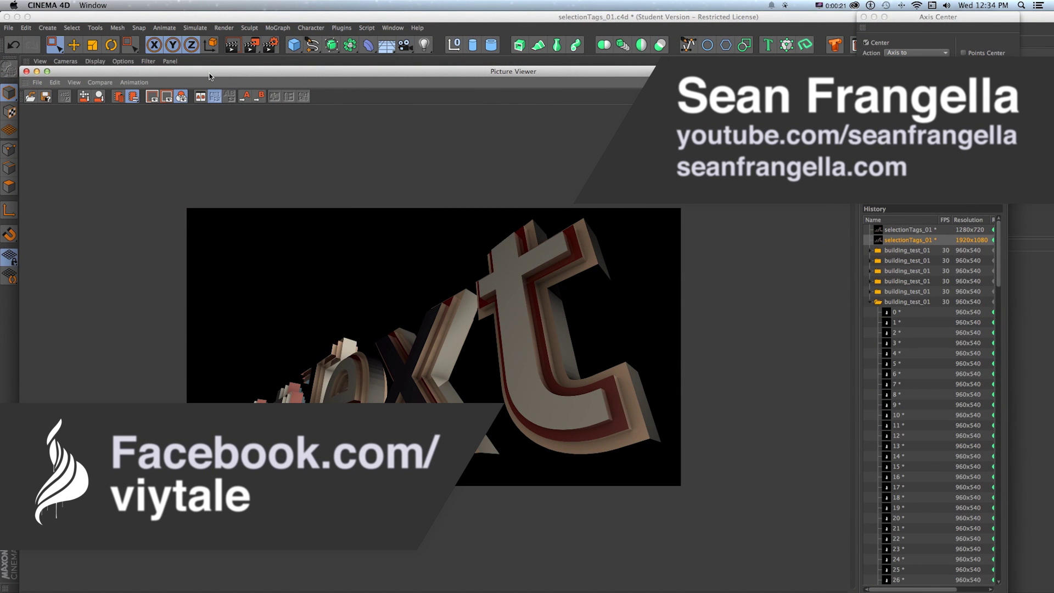
# Move the Picture Viewer window out of the way and close the Axis Center window.
pyautogui.moveTo(210, 74); pyautogui.dragTo(1053, 124)
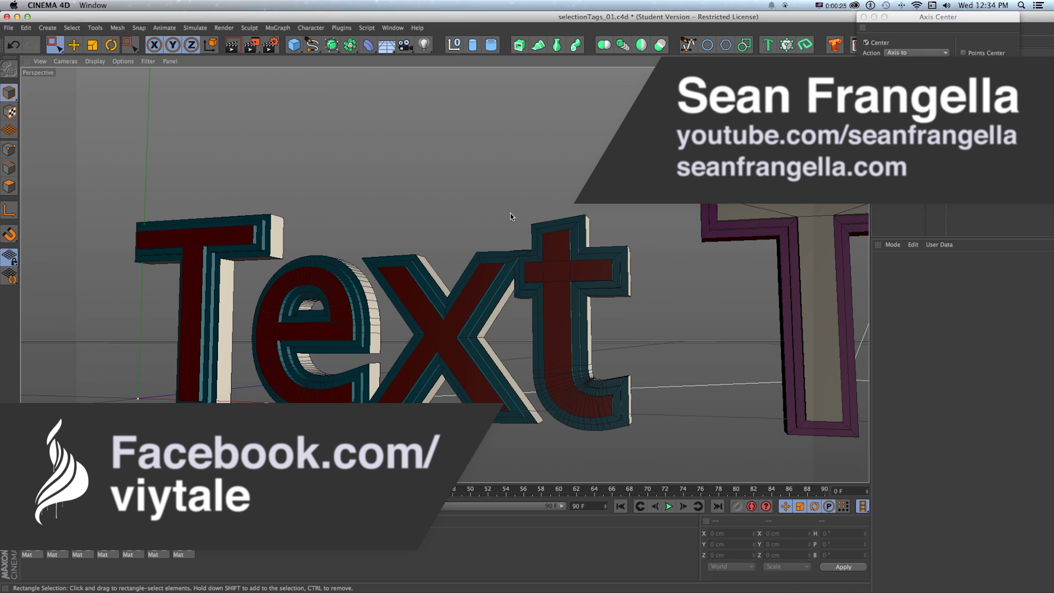
pyautogui.click(864, 17)
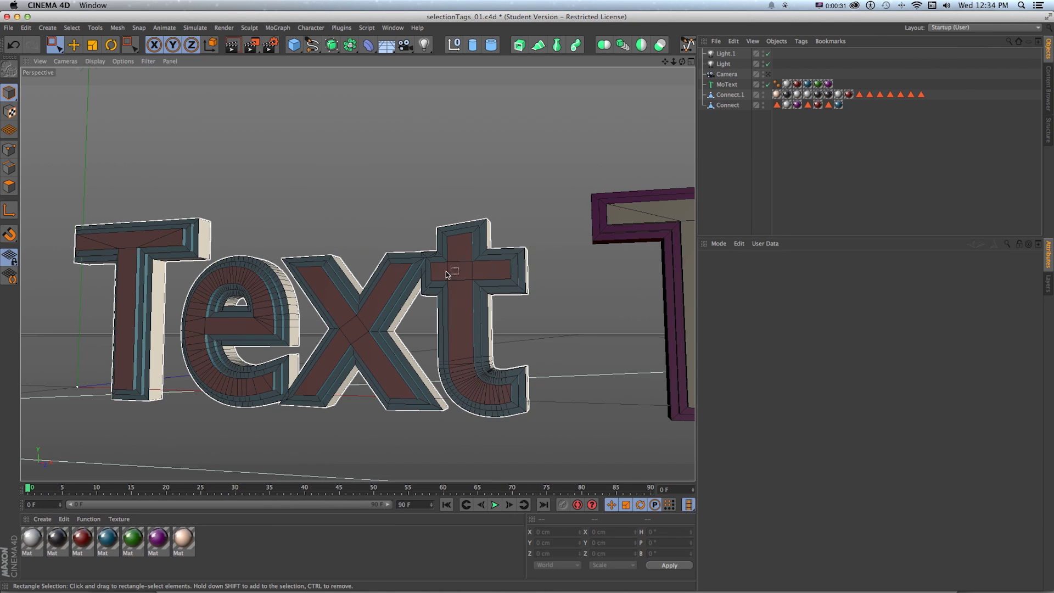
# Examine the differently coloured 3D text objects in the perspective view from several angles.
pyautogui.moveTo(532, 246); pyautogui.dragTo(211, 192)
pyautogui.moveTo(204, 187); pyautogui.dragTo(229, 190, button='right')
pyautogui.moveTo(483, 233); pyautogui.dragTo(266, 242)
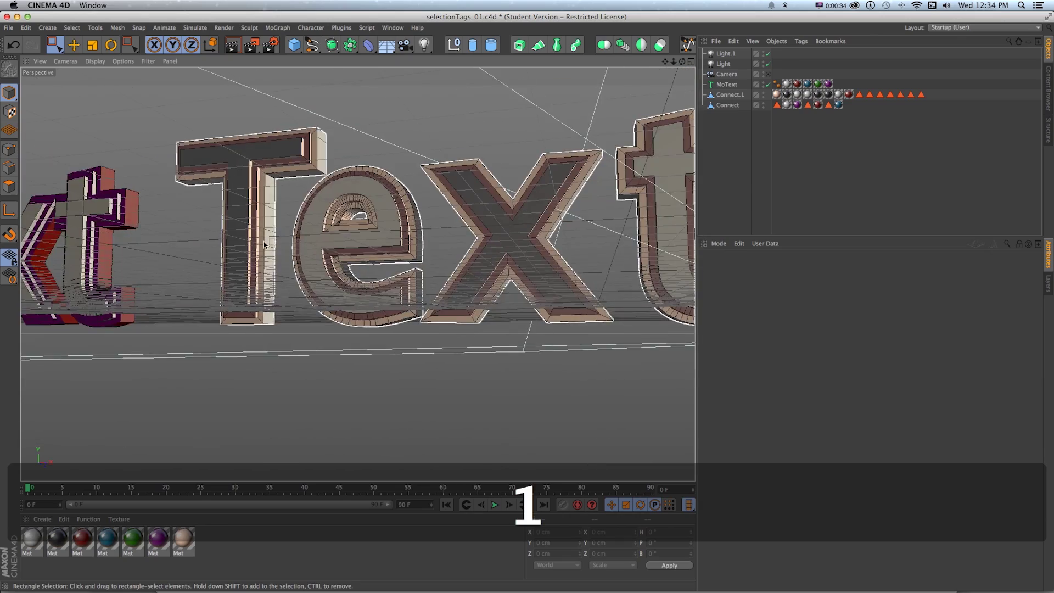
pyautogui.keyDown('alt'); pyautogui.moveTo(439, 230); pyautogui.dragTo(263, 247); pyautogui.keyUp('alt')
pyautogui.keyDown('alt'); pyautogui.moveTo(264, 247); pyautogui.dragTo(593, 259); pyautogui.keyUp('alt')
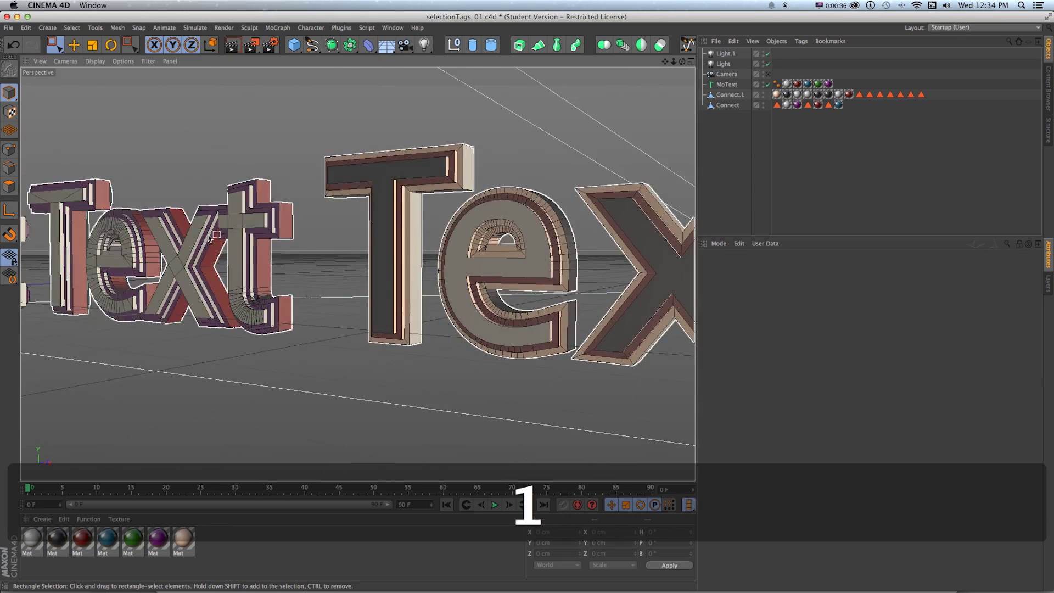
pyautogui.moveTo(213, 236); pyautogui.dragTo(405, 256)
pyautogui.keyDown('alt'); pyautogui.moveTo(295, 245); pyautogui.dragTo(263, 247); pyautogui.keyUp('alt')
pyautogui.moveTo(159, 251); pyautogui.dragTo(358, 274)
pyautogui.moveTo(281, 252); pyautogui.dragTo(439, 251)
pyautogui.press('1')
pyautogui.moveTo(515, 245)
pyautogui.mouseDown()
pyautogui.moveTo(384, 227)
pyautogui.moveTo(350, 207)
pyautogui.mouseUp()
pyautogui.moveTo(452, 211); pyautogui.dragTo(355, 207)
pyautogui.moveTo(355, 207)
pyautogui.mouseDown(button='right')
pyautogui.moveTo(383, 209)
pyautogui.moveTo(357, 216)
pyautogui.mouseUp(button='right')
pyautogui.keyDown('alt'); pyautogui.moveTo(367, 240); pyautogui.dragTo(340, 253); pyautogui.keyUp('alt')
pyautogui.press('1')
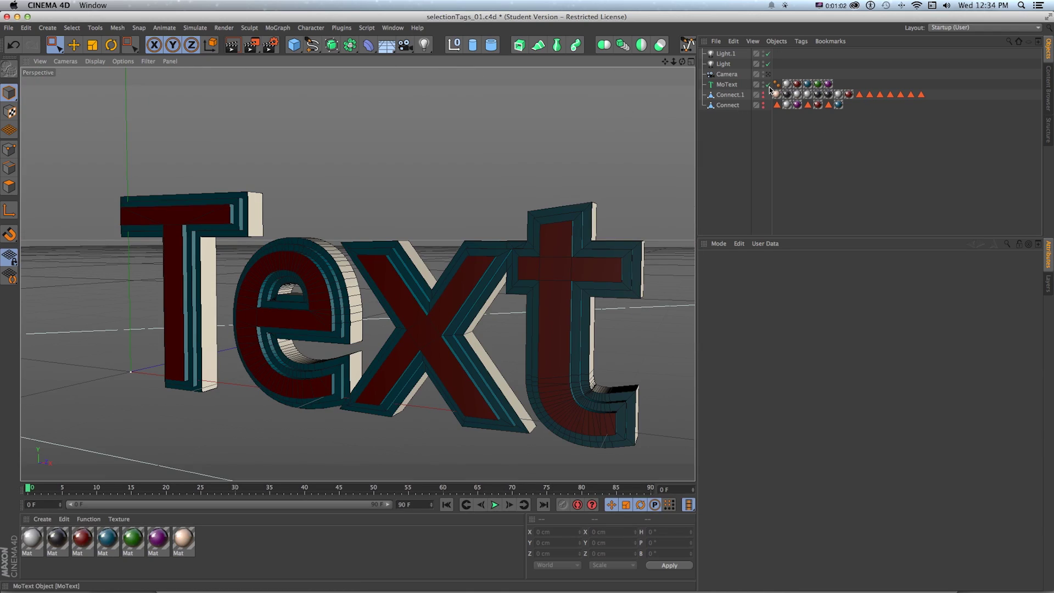
# Delete all five texture tags from the MoText object.
pyautogui.moveTo(859, 80); pyautogui.dragTo(784, 85)
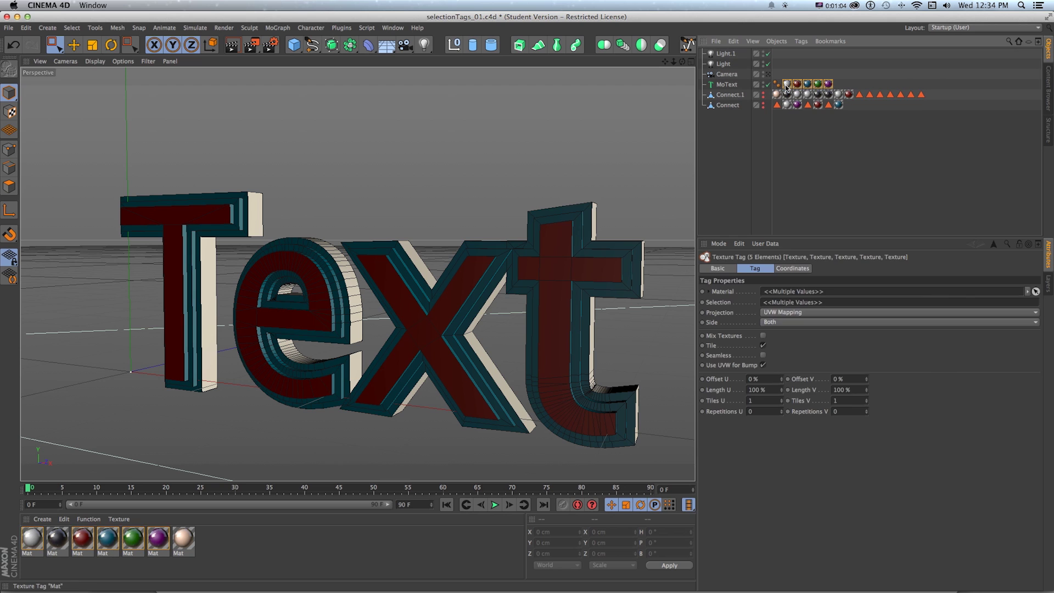
pyautogui.press('Delete')
pyautogui.keyDown('alt'); pyautogui.moveTo(542, 204); pyautogui.dragTo(521, 218); pyautogui.keyUp('alt')
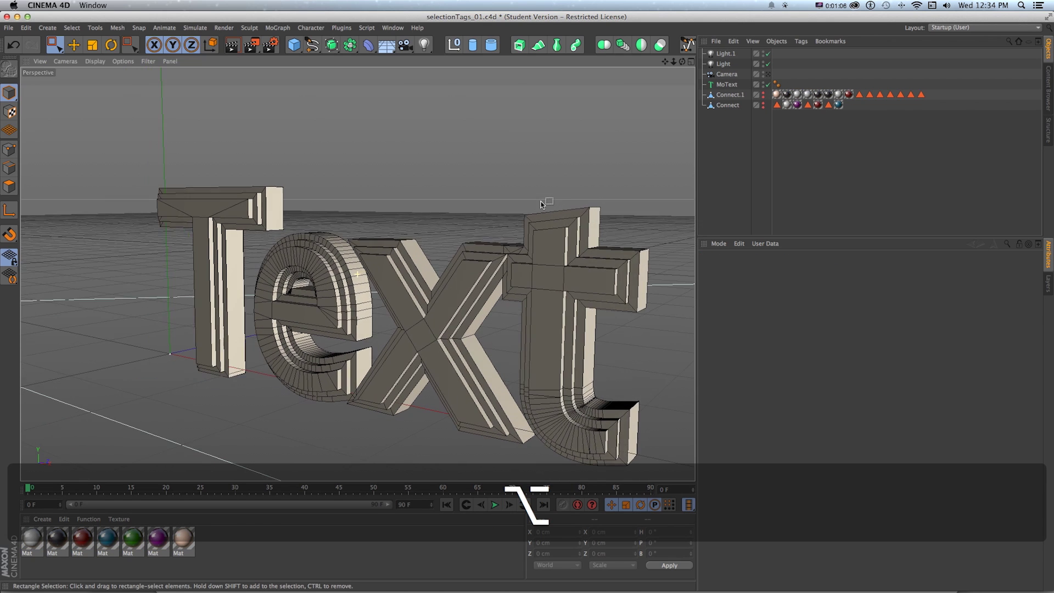
# Try the Convex fillet type on the caps of the MoText object.
pyautogui.click(458, 286)
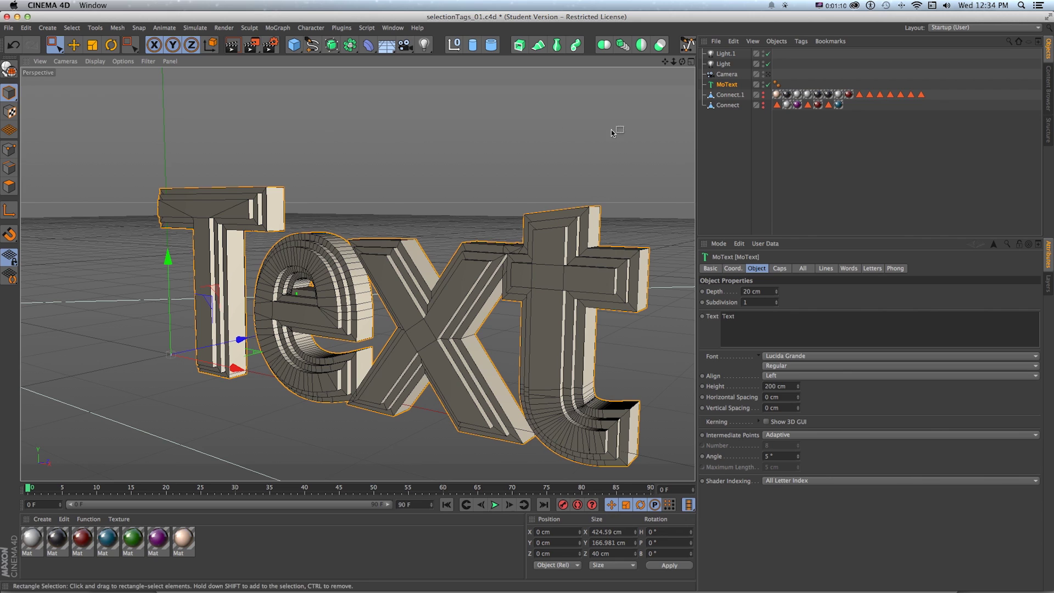
pyautogui.click(313, 45)
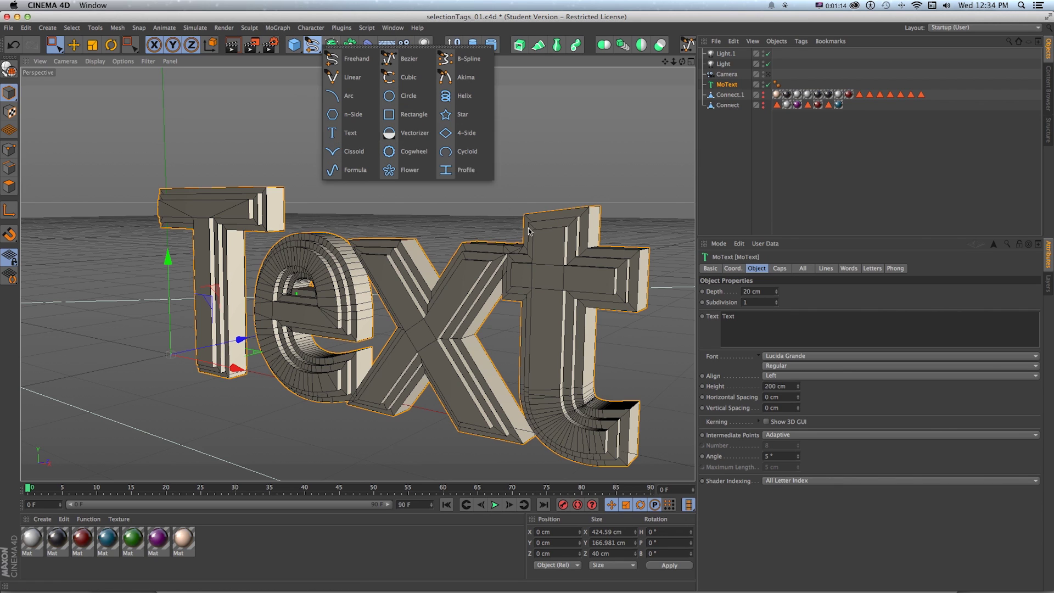
pyautogui.click(780, 267)
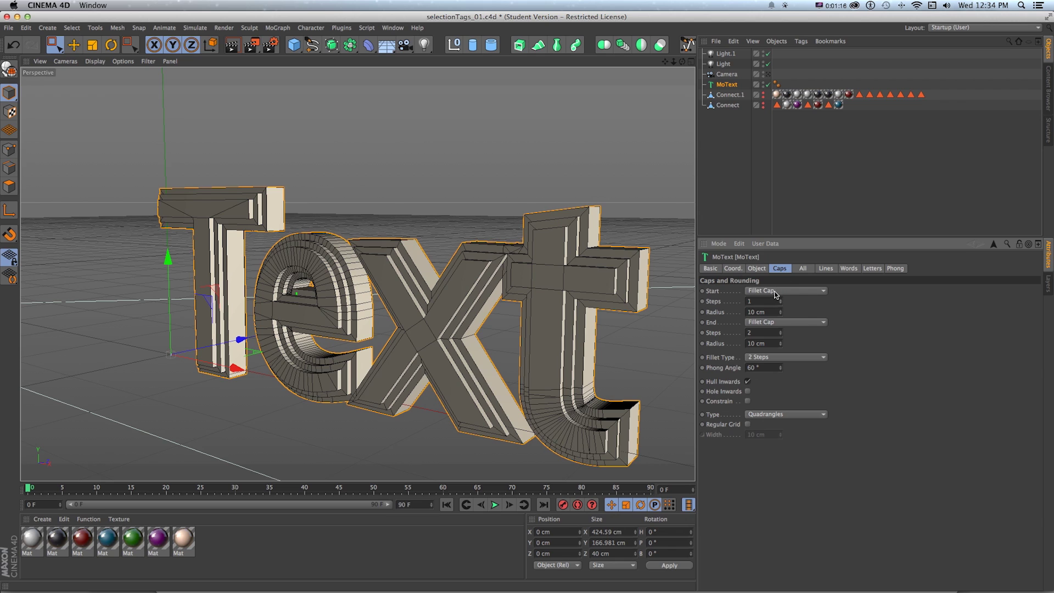
pyautogui.click(774, 292)
pyautogui.click(700, 265)
pyautogui.click(774, 290)
pyautogui.click(761, 333)
pyautogui.click(782, 357)
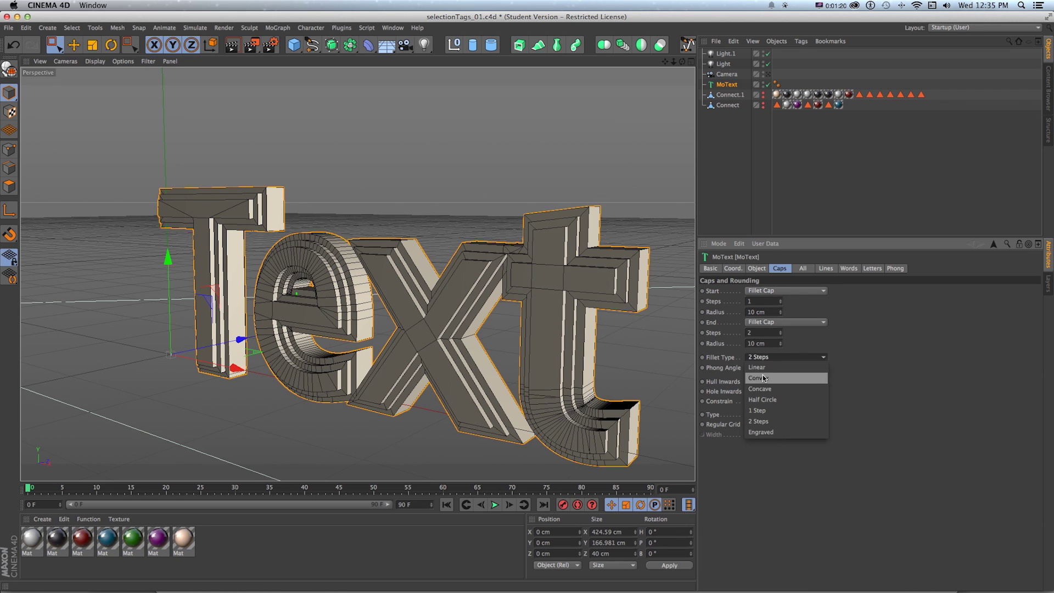
pyautogui.click(764, 372)
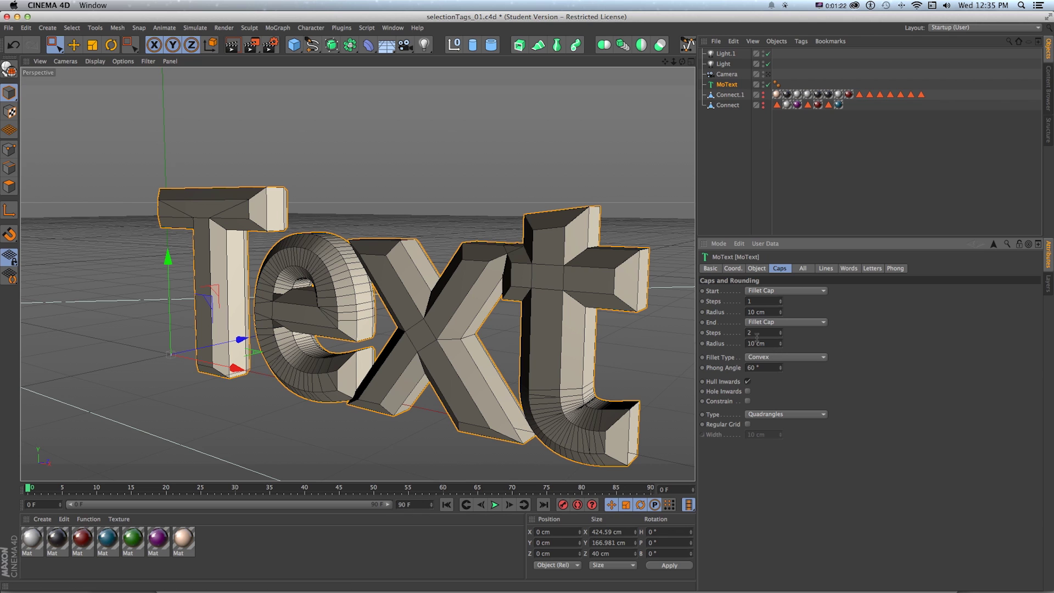
pyautogui.click(768, 357)
pyautogui.click(764, 376)
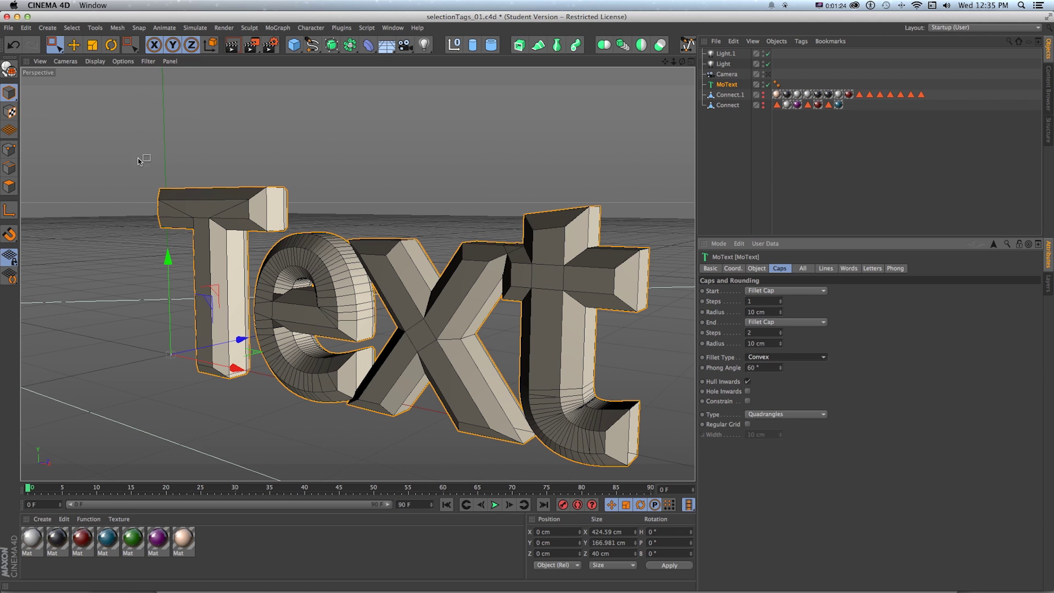
# Switch to TextEdit to review the note listing the cap and rounding selection names, and return to Cinema 4D.
pyautogui.press('super+Tab')
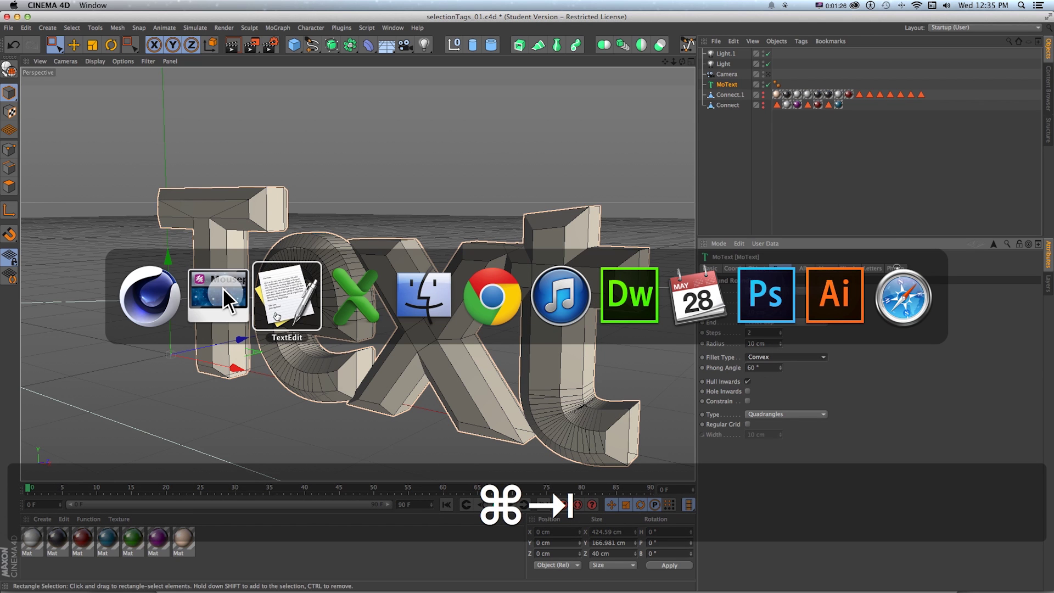
pyautogui.click(277, 317)
pyautogui.click(720, 464)
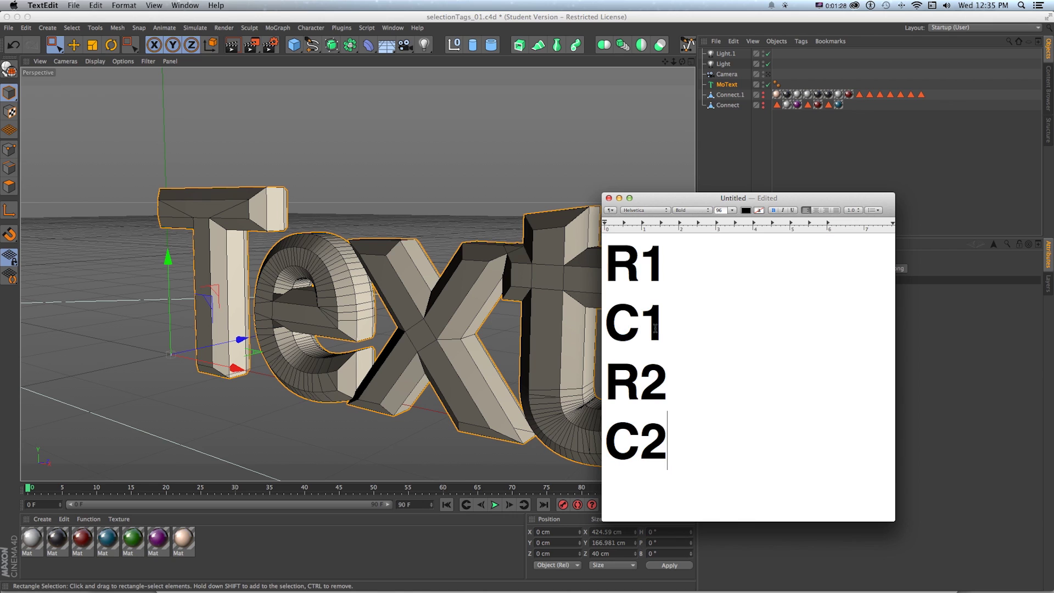
pyautogui.click(973, 364)
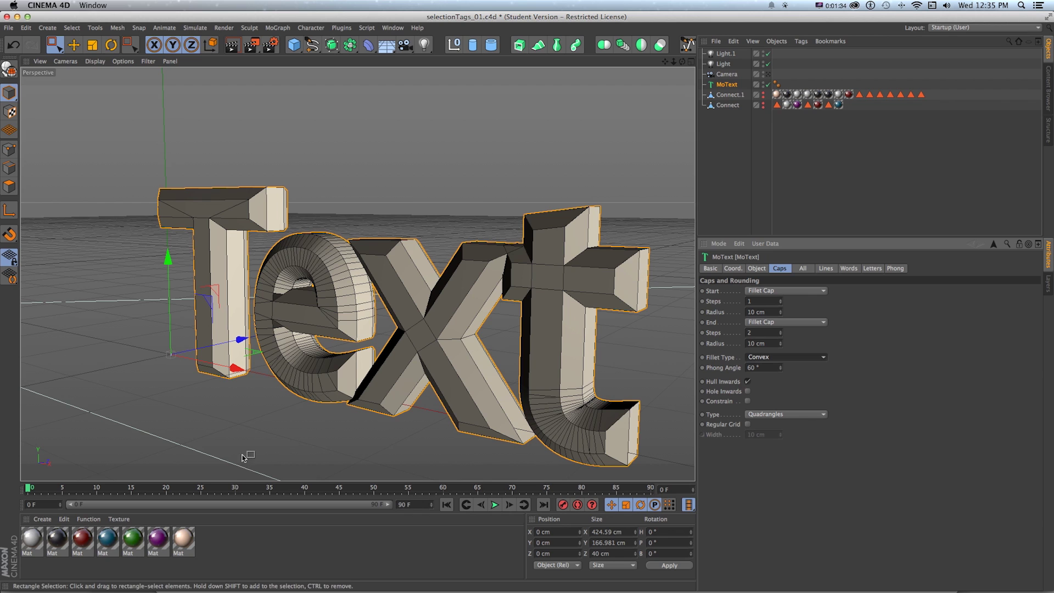
# Undo the fillet type change on the MoText object.
pyautogui.press('super+z')
pyautogui.press('super+z')
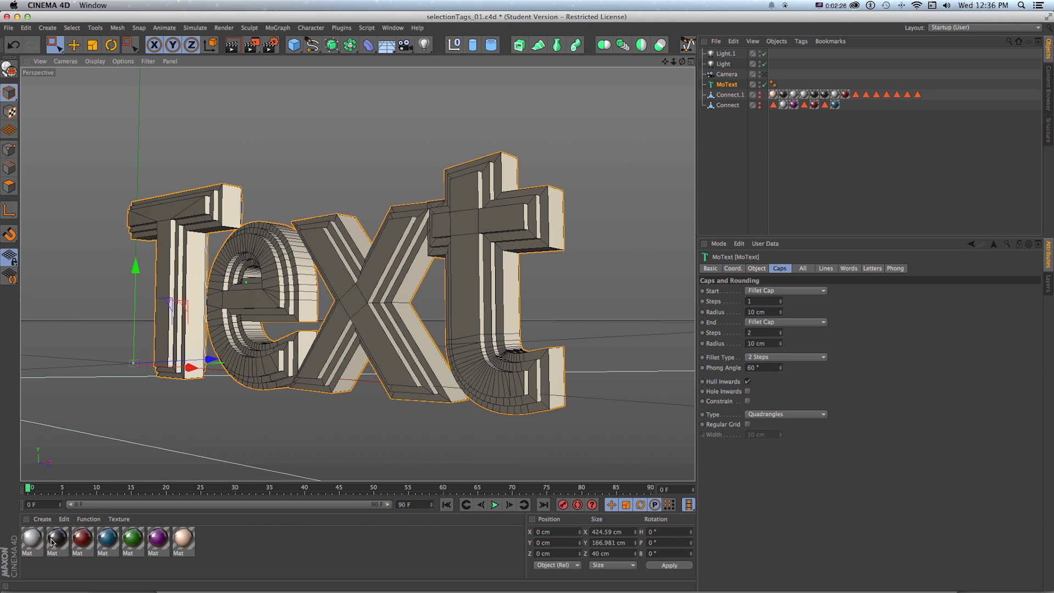
# Apply the dark red material to the MoText object and restrict its texture tag to selection C1.
pyautogui.click(79, 539)
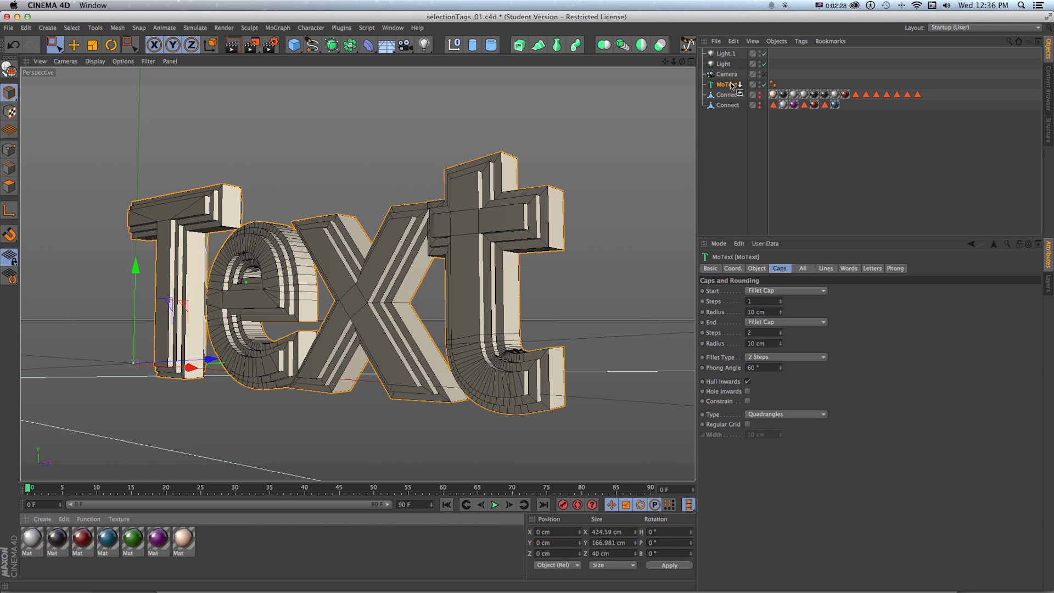
pyautogui.moveTo(731, 86); pyautogui.dragTo(732, 85)
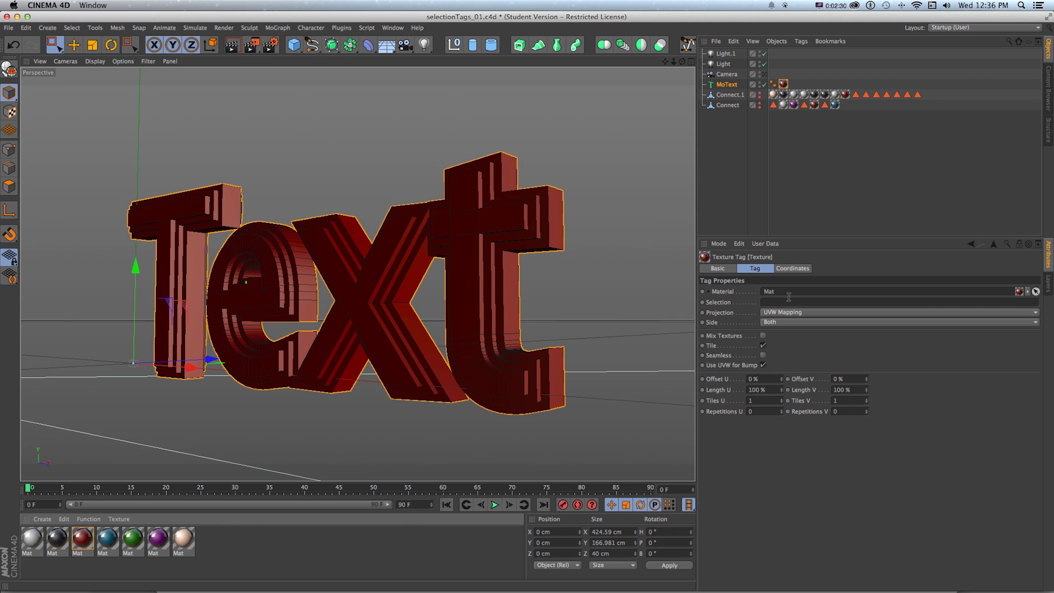
pyautogui.click(781, 302)
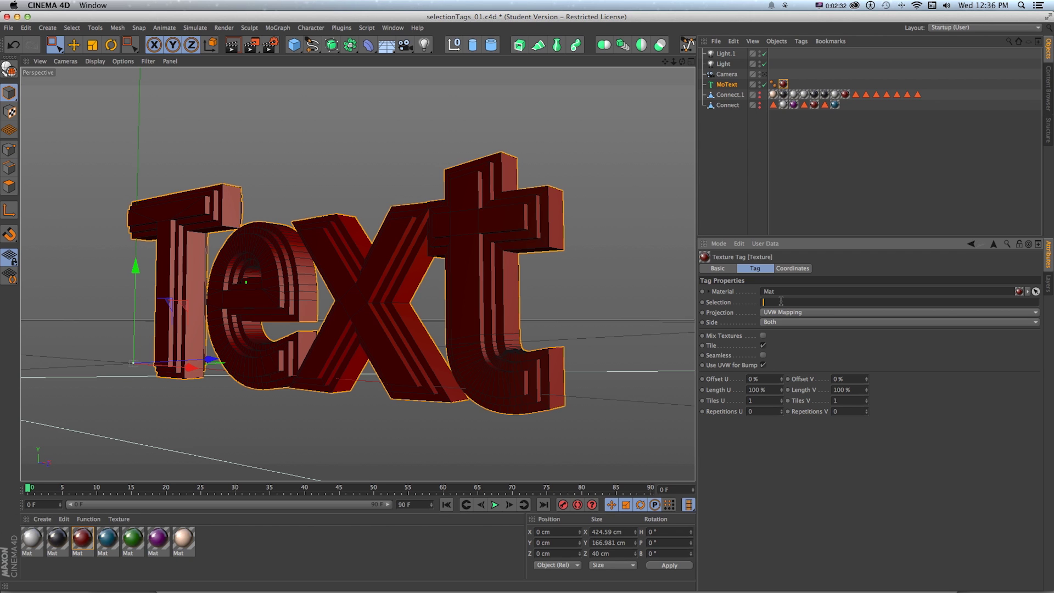
pyautogui.press('super+Tab')
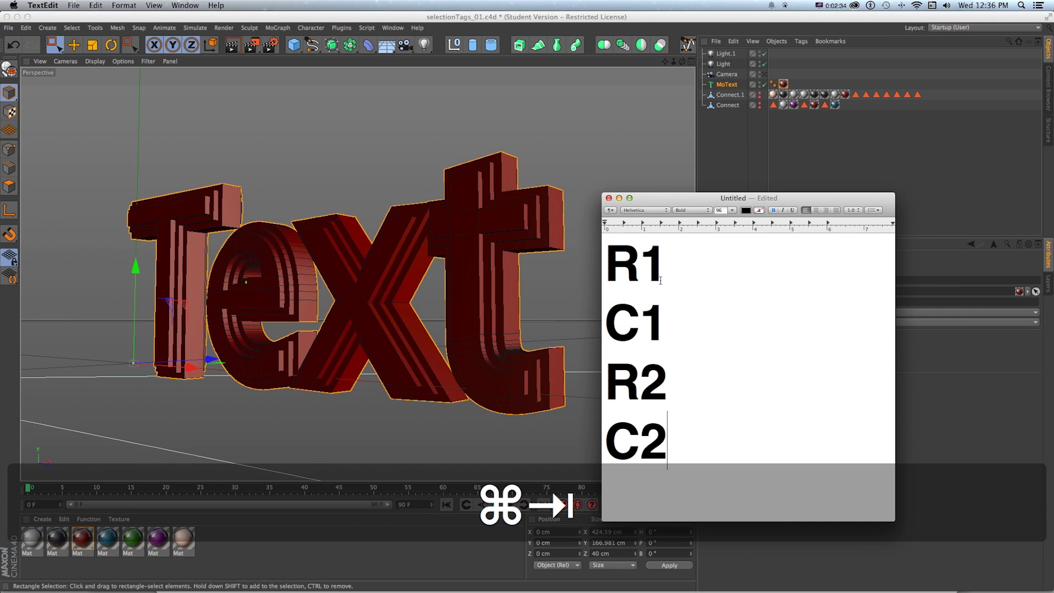
pyautogui.press('super+Tab')
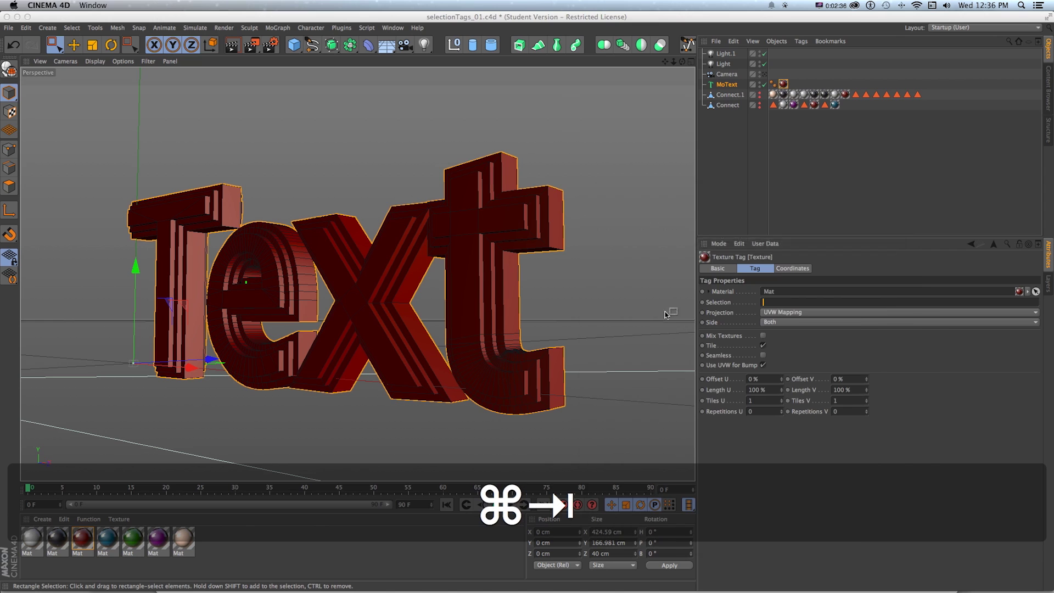
pyautogui.write('C1')
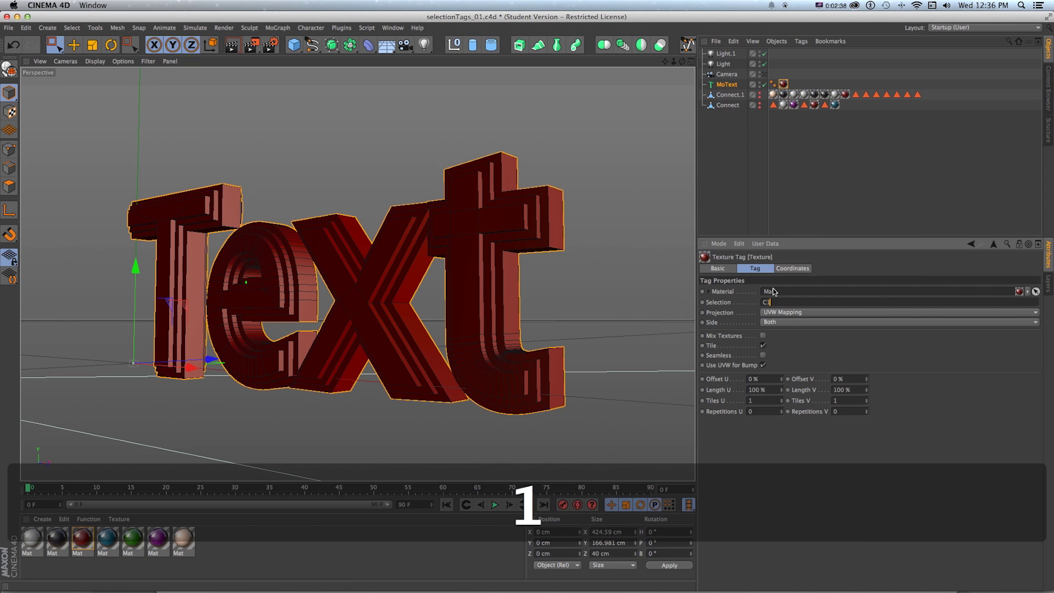
pyautogui.press('Return')
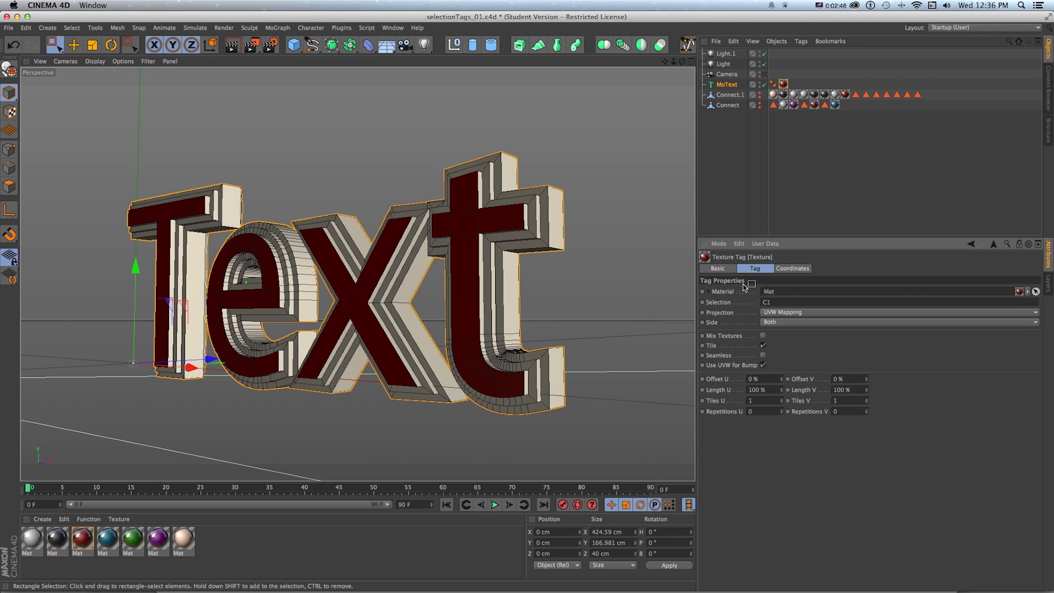
# Apply the teal material to the MoText object and restrict its texture tag to selection R1.
pyautogui.moveTo(105, 540); pyautogui.dragTo(856, 72)
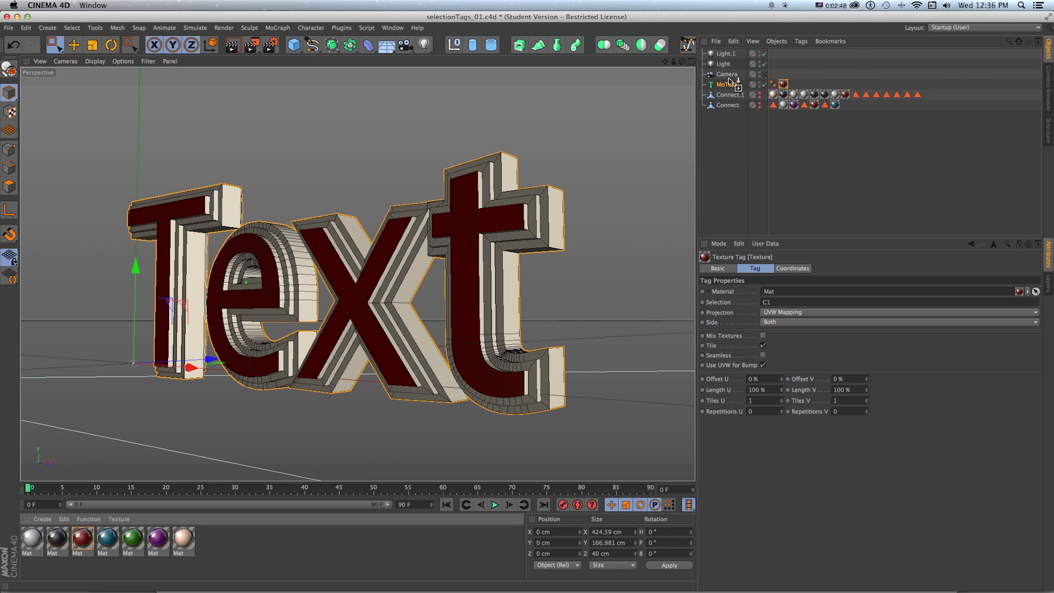
pyautogui.moveTo(728, 85); pyautogui.dragTo(729, 85)
pyautogui.click(767, 302)
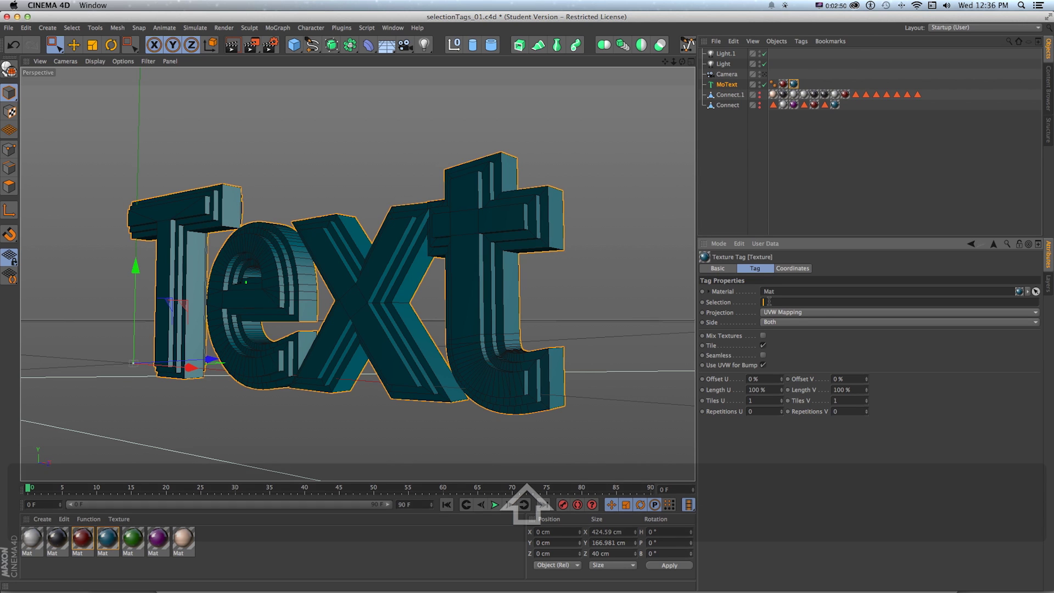
pyautogui.write('R1')
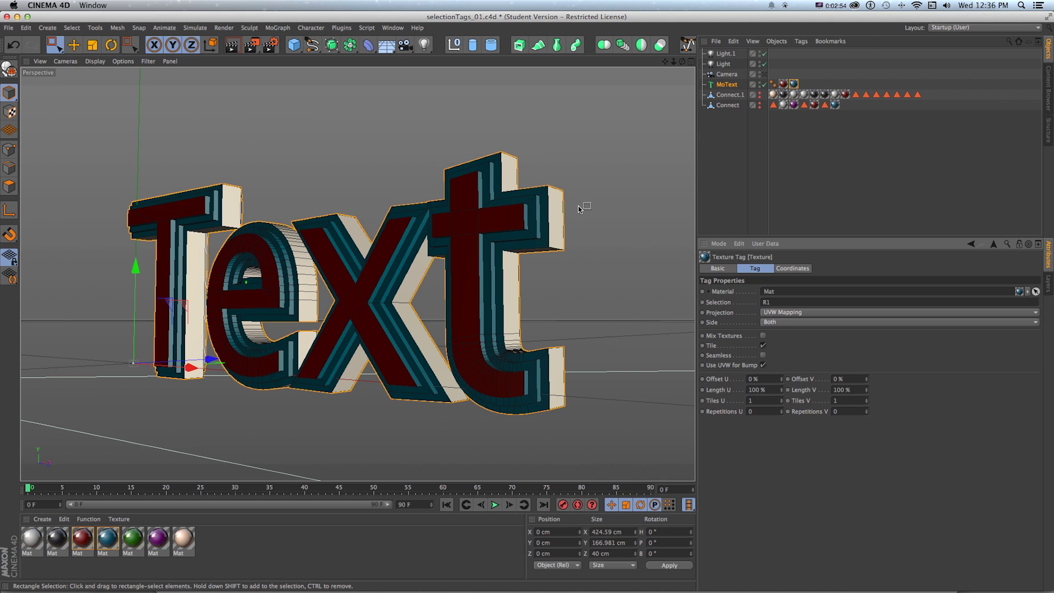
# Apply the green material to the MoText object and restrict its texture tag to selection C2 for the back cap.
pyautogui.keyDown('alt'); pyautogui.moveTo(578, 212); pyautogui.dragTo(344, 300); pyautogui.keyUp('alt')
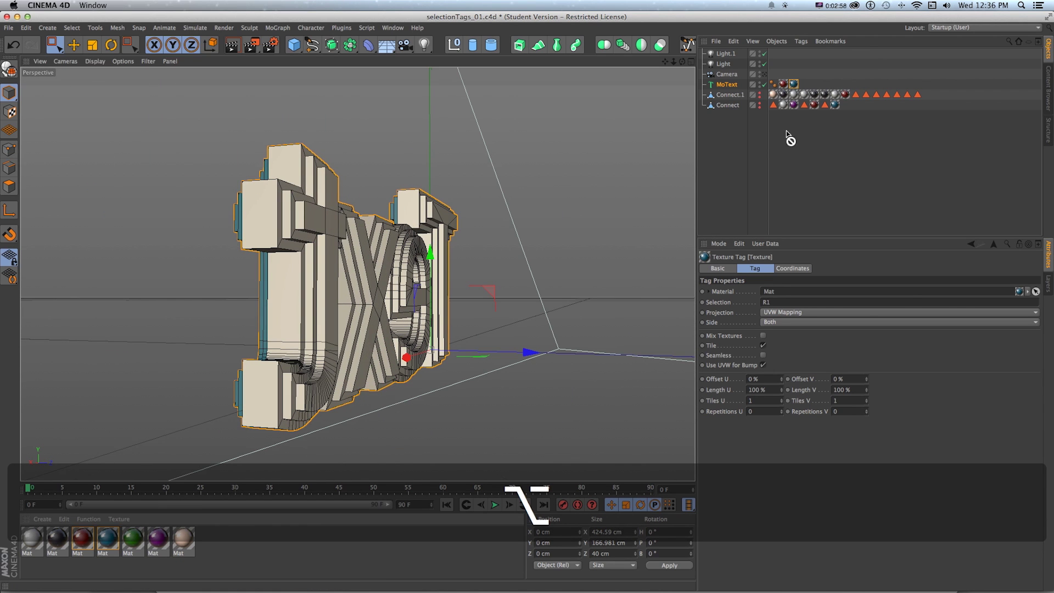
pyautogui.moveTo(790, 137); pyautogui.dragTo(739, 88)
pyautogui.click(778, 301)
pyautogui.write('C2')
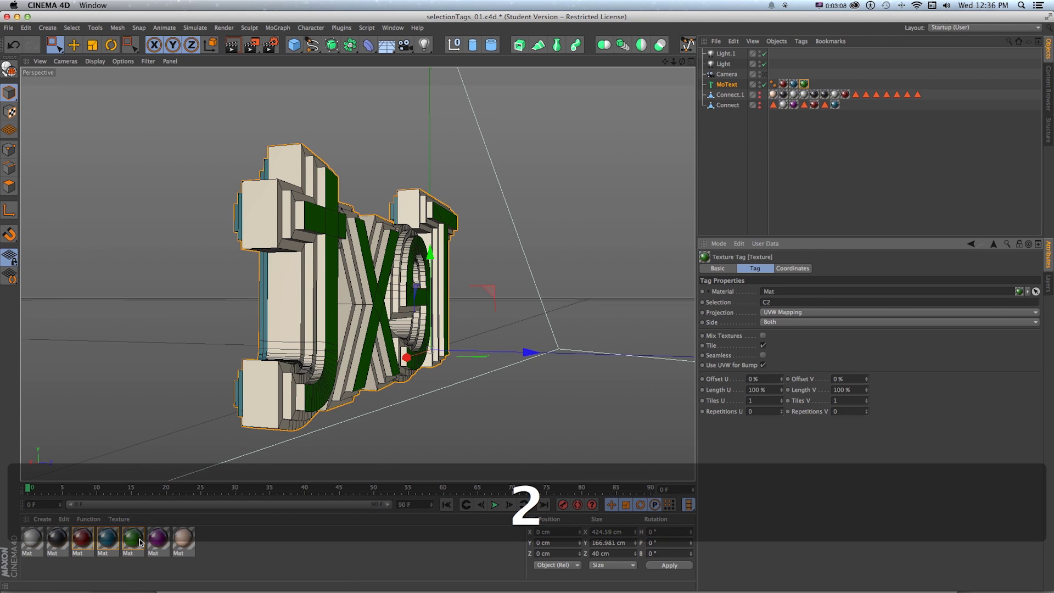
# Apply the purple material to the MoText object and restrict its texture tag to selection R2 for the back bevel.
pyautogui.moveTo(153, 542); pyautogui.dragTo(730, 85)
pyautogui.click(772, 301)
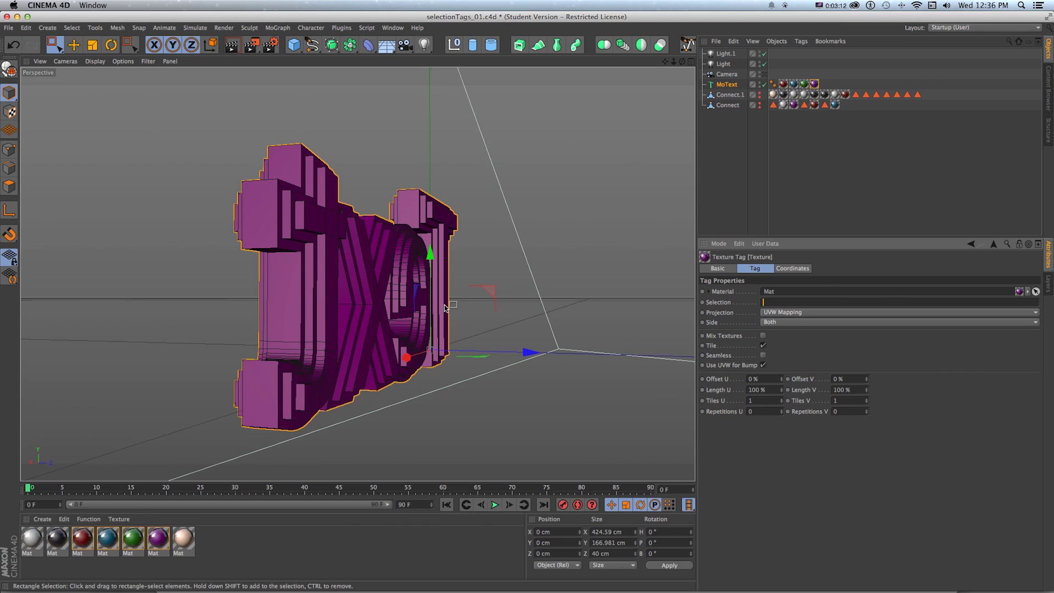
pyautogui.write('R2')
pyautogui.press('Return')
# Render a preview of the coloured text in the perspective view and deselect the object.
pyautogui.keyDown('alt'); pyautogui.moveTo(149, 286); pyautogui.dragTo(414, 207); pyautogui.keyUp('alt')
pyautogui.press('super+r')
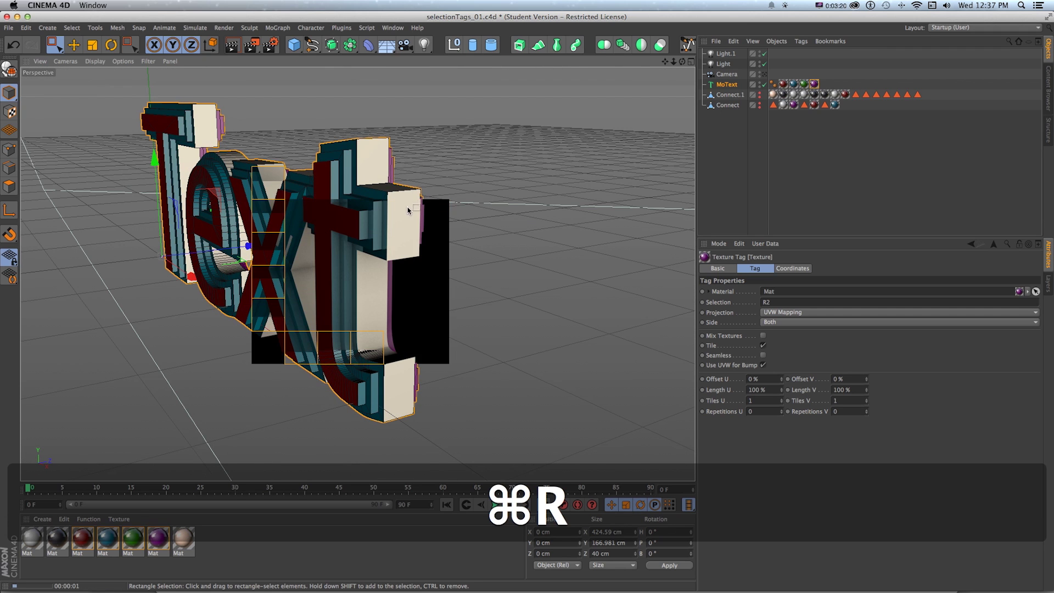
pyautogui.click(849, 130)
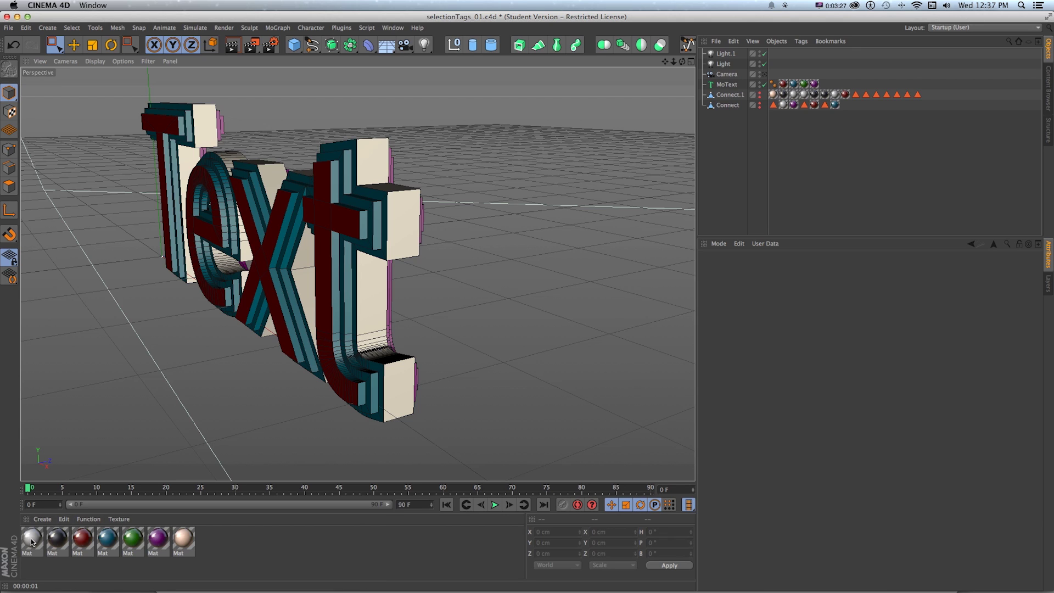
# Apply the white material to the whole MoText object and order its texture tag before the four coloured ones.
pyautogui.moveTo(31, 541); pyautogui.dragTo(280, 407)
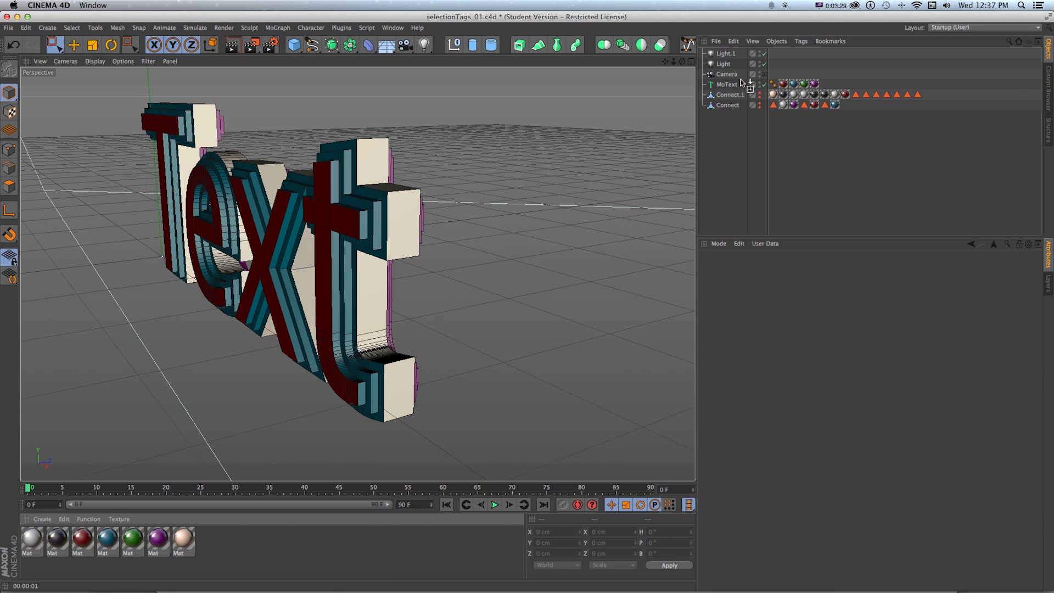
pyautogui.moveTo(735, 85); pyautogui.dragTo(735, 85)
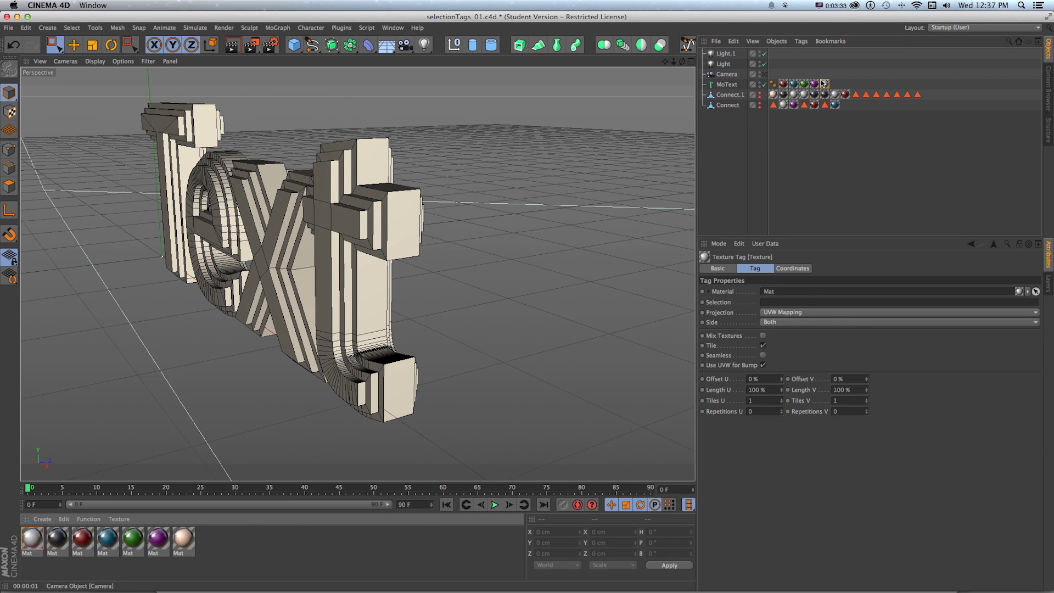
pyautogui.moveTo(818, 75); pyautogui.dragTo(842, 88)
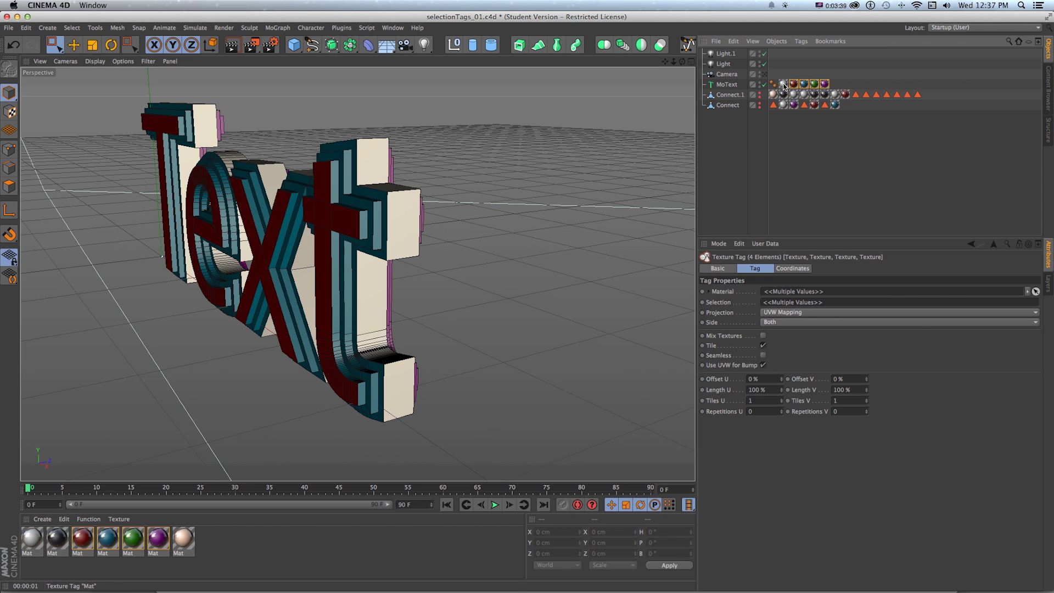
# Replace the white material in the MoText object's base texture tag with the black material.
pyautogui.click(783, 85)
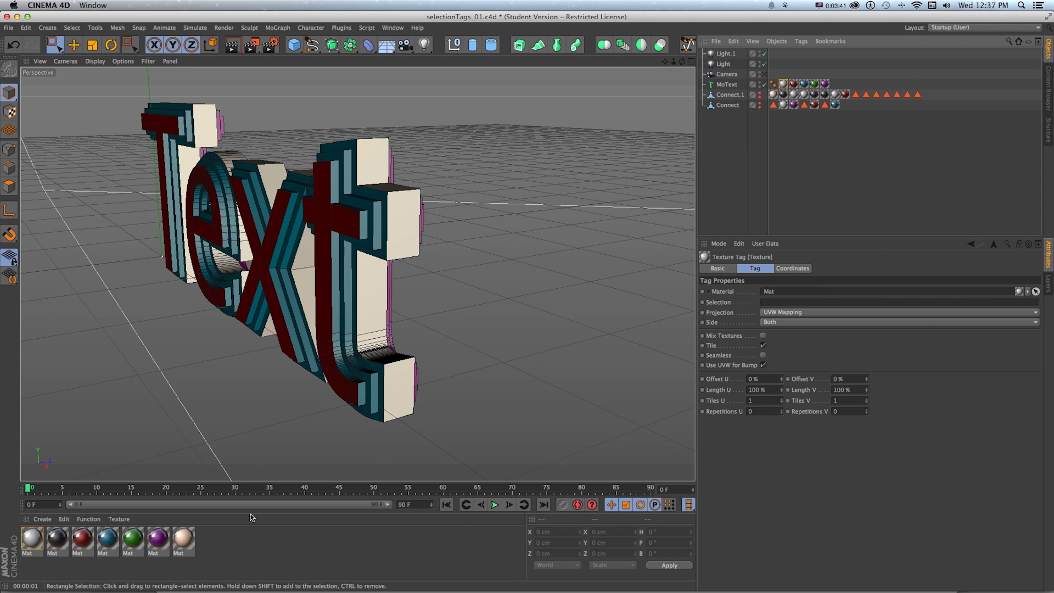
pyautogui.keyDown('super'); pyautogui.moveTo(60, 543); pyautogui.dragTo(765, 127); pyautogui.keyUp('super')
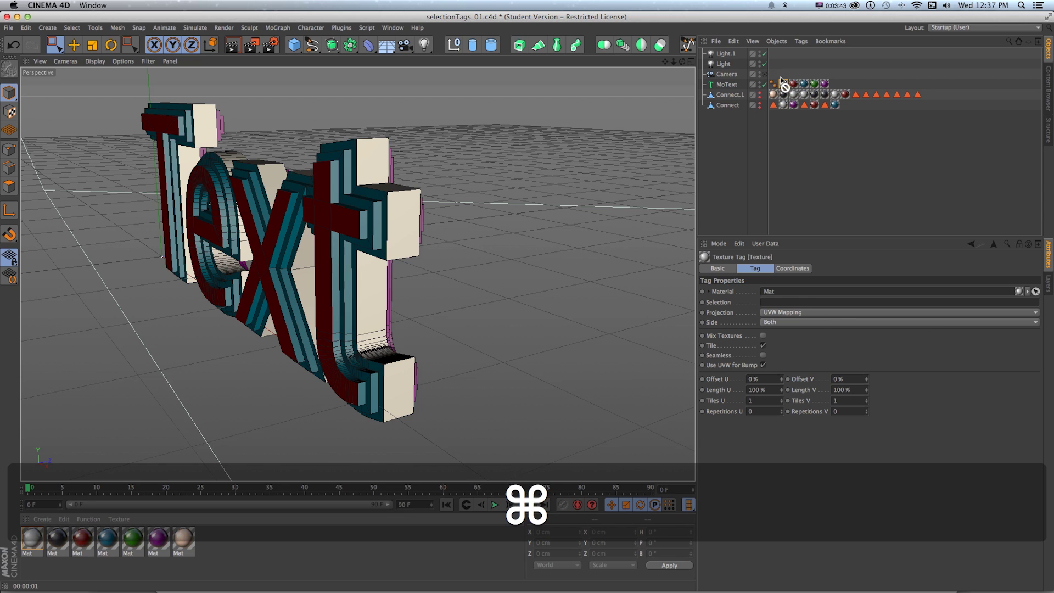
pyautogui.keyDown('super'); pyautogui.moveTo(784, 85); pyautogui.dragTo(784, 85); pyautogui.keyUp('super')
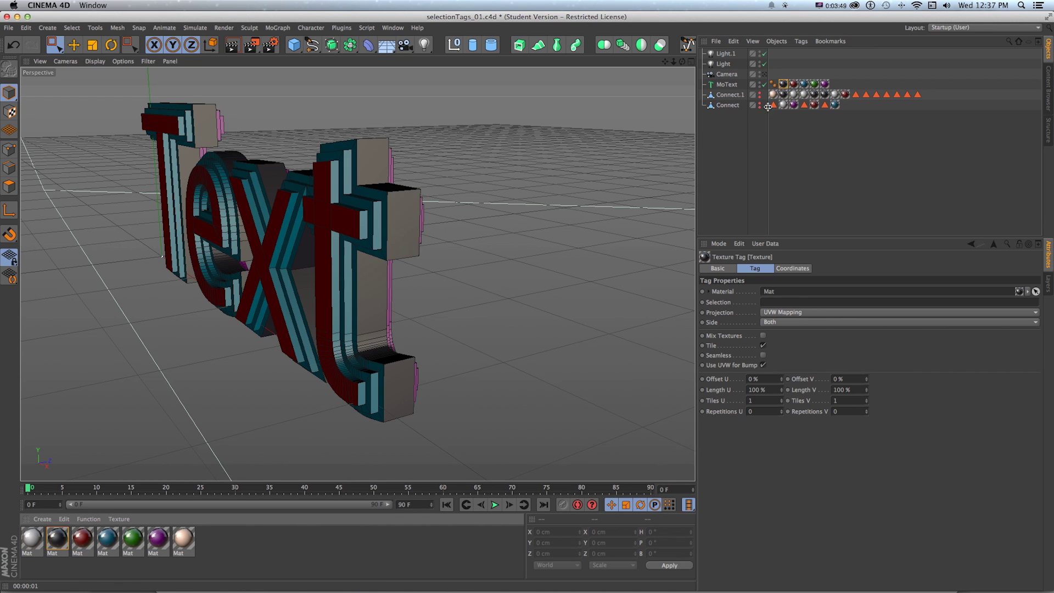
pyautogui.click(795, 134)
pyautogui.click(783, 85)
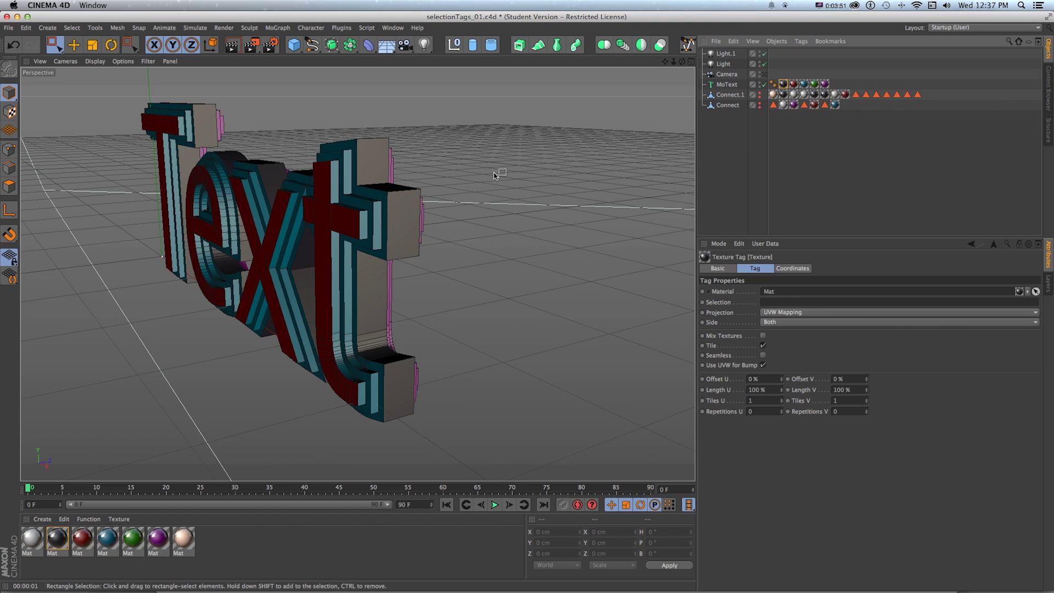
# Review the four coloured texture tags on the MoText object and the white material's reflection settings.
pyautogui.moveTo(846, 77); pyautogui.dragTo(795, 85)
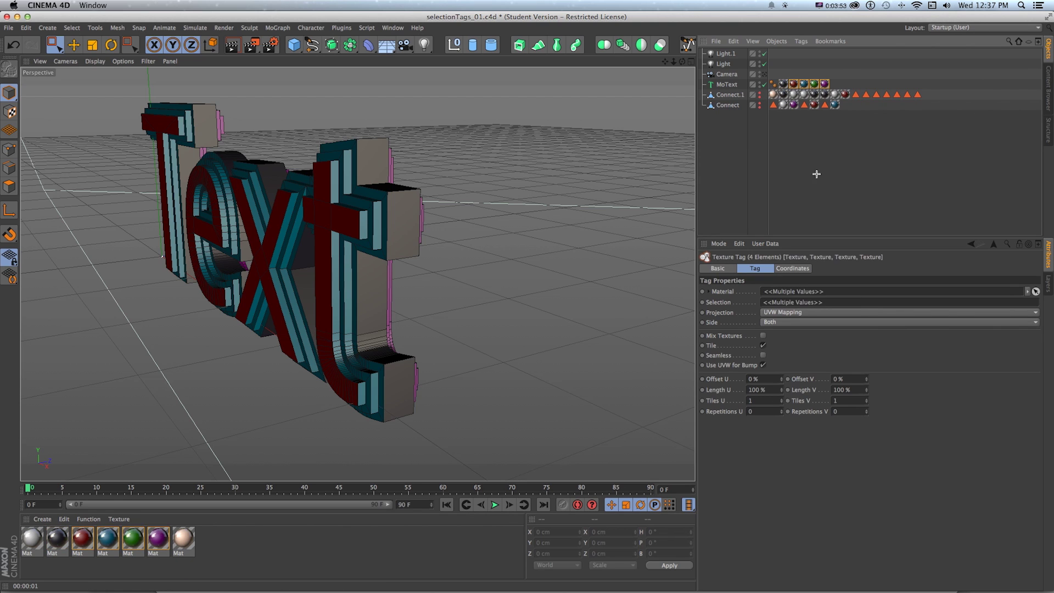
pyautogui.click(817, 175)
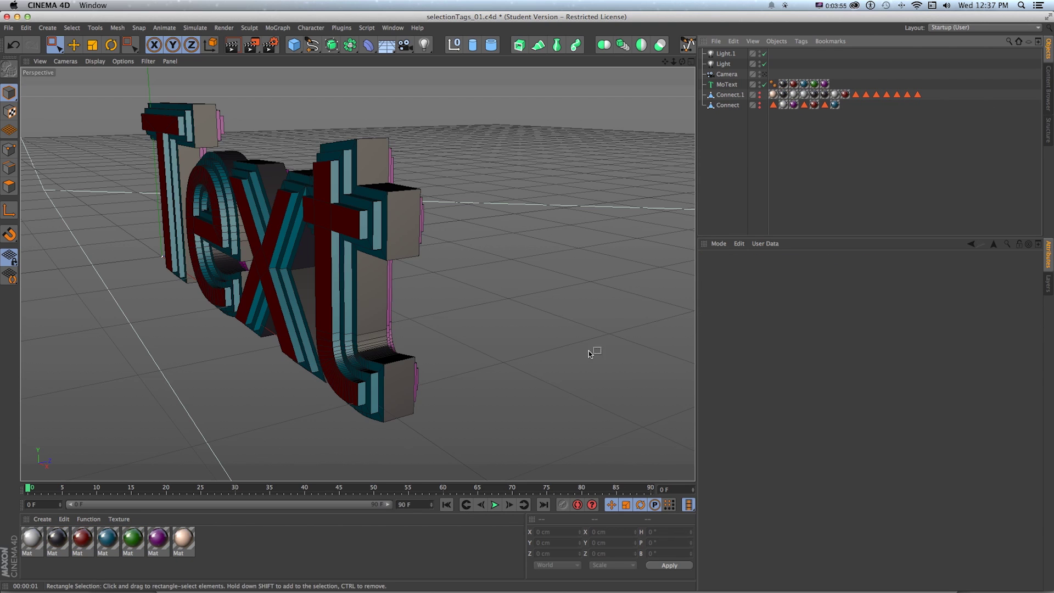
pyautogui.doubleClick(31, 540)
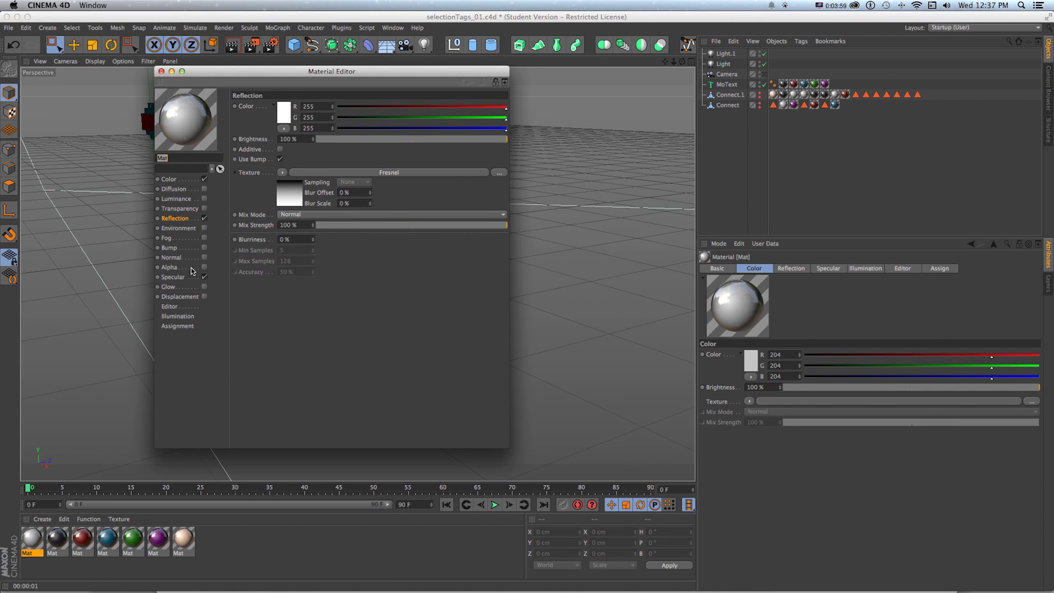
pyautogui.click(161, 71)
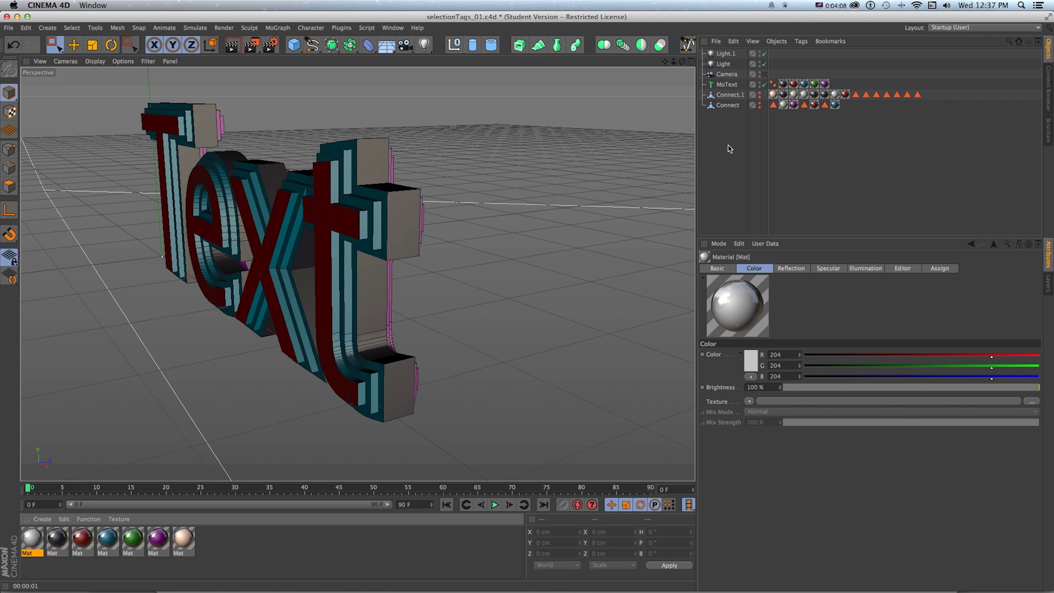
# Make the hidden Connect and Connect.1 text objects visible again in the scene.
pyautogui.keyDown('alt'); pyautogui.moveTo(759, 97); pyautogui.dragTo(759, 103); pyautogui.keyUp('alt')
pyautogui.keyDown('alt'); pyautogui.moveTo(571, 180); pyautogui.dragTo(488, 190, button='right'); pyautogui.keyUp('alt')
pyautogui.press('1')
pyautogui.moveTo(618, 206); pyautogui.dragTo(380, 225)
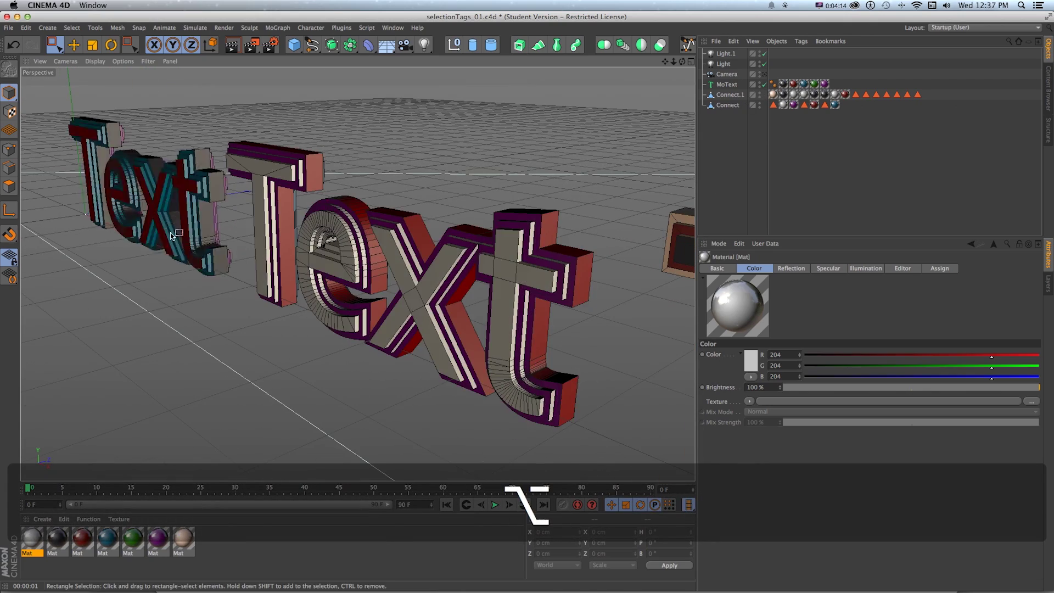
# Examine the cap and bevel materials on the MoText object and the text objects beside it.
pyautogui.click(210, 177)
pyautogui.press('1')
pyautogui.moveTo(210, 177); pyautogui.dragTo(389, 236)
pyautogui.moveTo(388, 236); pyautogui.dragTo(409, 259, button='right')
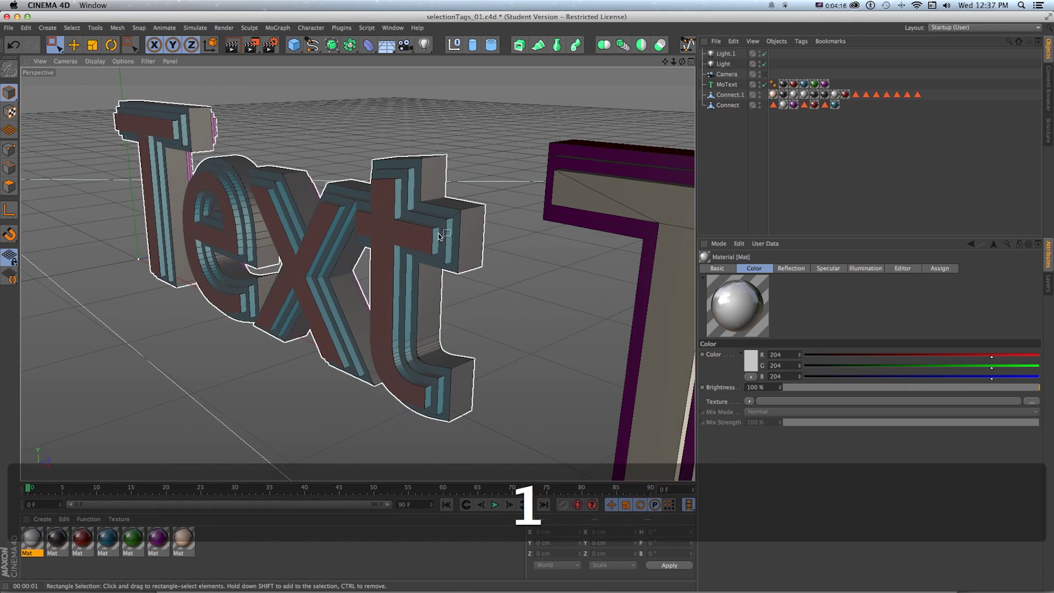
pyautogui.scroll(-5, 440, 218)
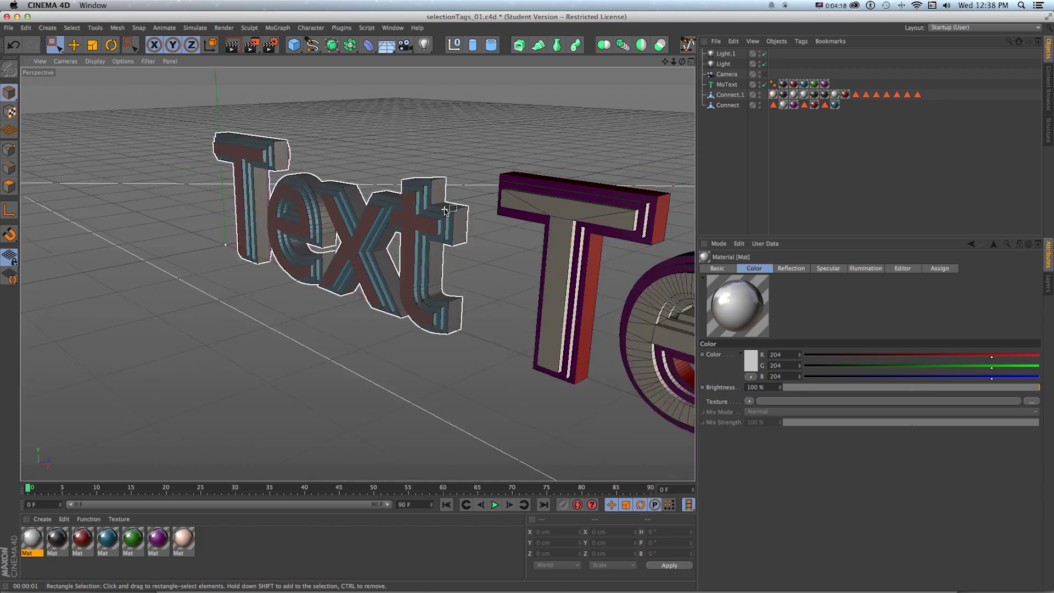
pyautogui.press('1')
pyautogui.moveTo(614, 242); pyautogui.dragTo(336, 220)
pyautogui.scroll(-5, 437, 293)
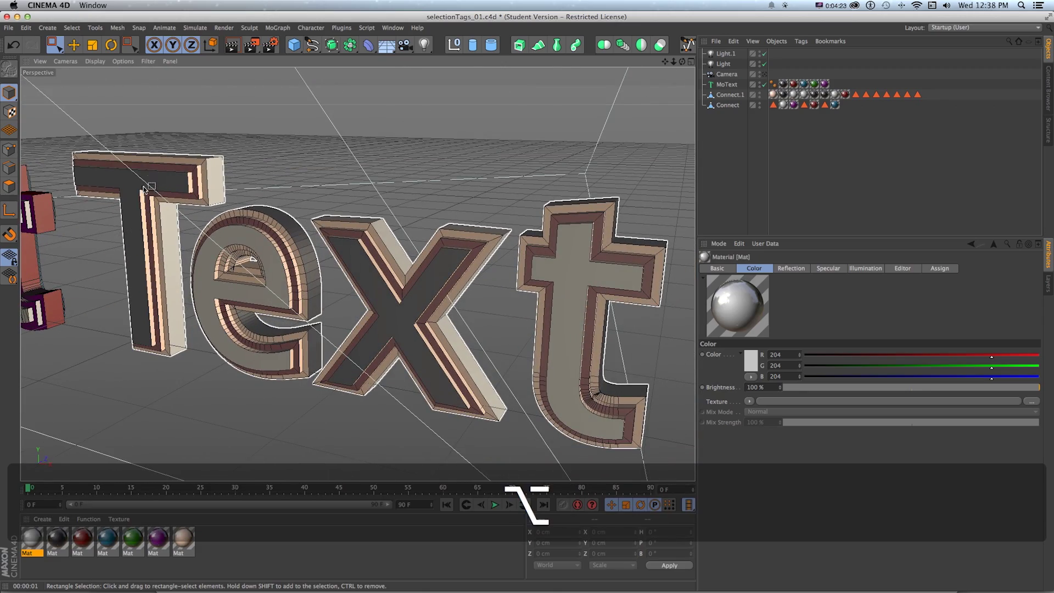
# Select the Connect.1 text and compare its materials from several angles with those of the other two texts.
pyautogui.keyDown('alt'); pyautogui.moveTo(461, 255); pyautogui.dragTo(504, 254); pyautogui.keyUp('alt')
pyautogui.click(516, 261)
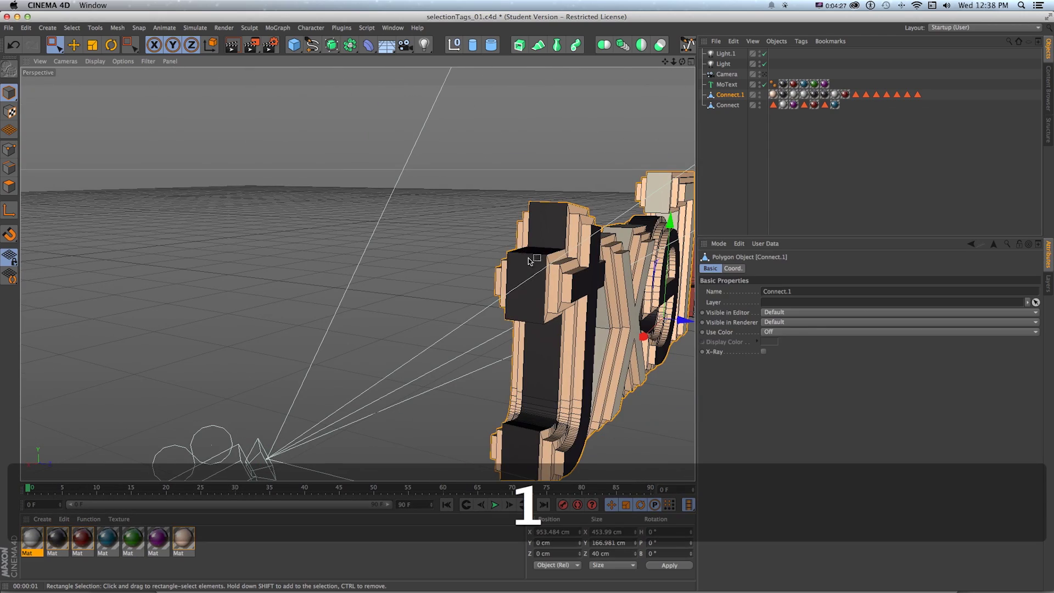
pyautogui.moveTo(535, 246); pyautogui.dragTo(676, 340)
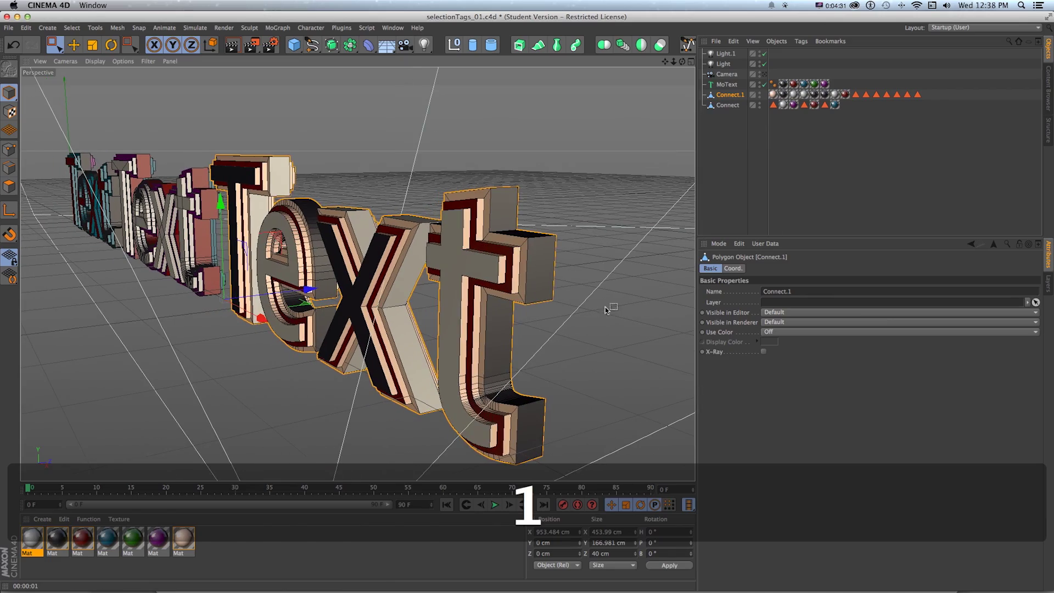
pyautogui.scroll(-2, 291, 277)
pyautogui.moveTo(220, 249); pyautogui.dragTo(521, 293)
pyautogui.moveTo(424, 263); pyautogui.dragTo(487, 283)
pyautogui.moveTo(365, 266); pyautogui.dragTo(324, 282)
pyautogui.keyDown('alt'); pyautogui.moveTo(438, 284); pyautogui.dragTo(359, 268); pyautogui.keyUp('alt')
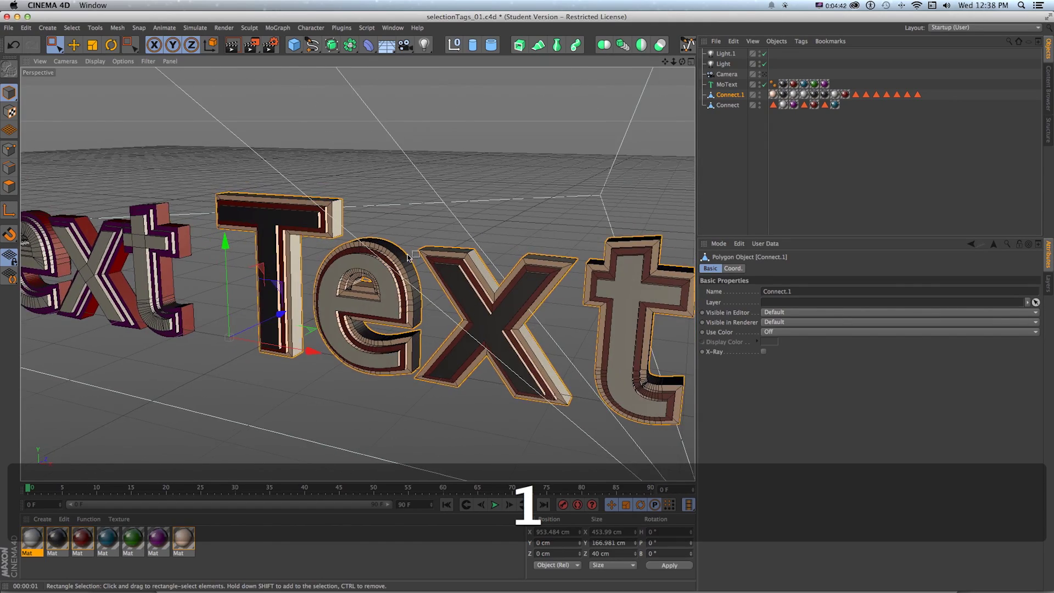
pyautogui.moveTo(282, 286); pyautogui.dragTo(357, 273)
pyautogui.moveTo(213, 226); pyautogui.dragTo(659, 278)
# Switch to the TextEdit note listing R1, C1, R2 and C2, return to CINEMA 4D and deselect everything.
pyautogui.press('super+Tab')
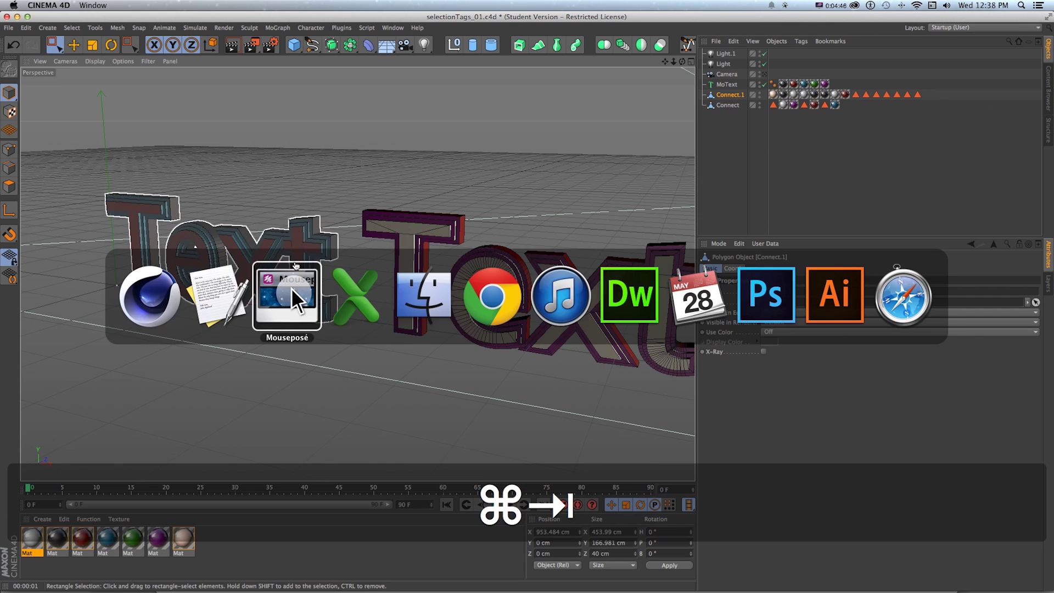
pyautogui.press('super+Tab')
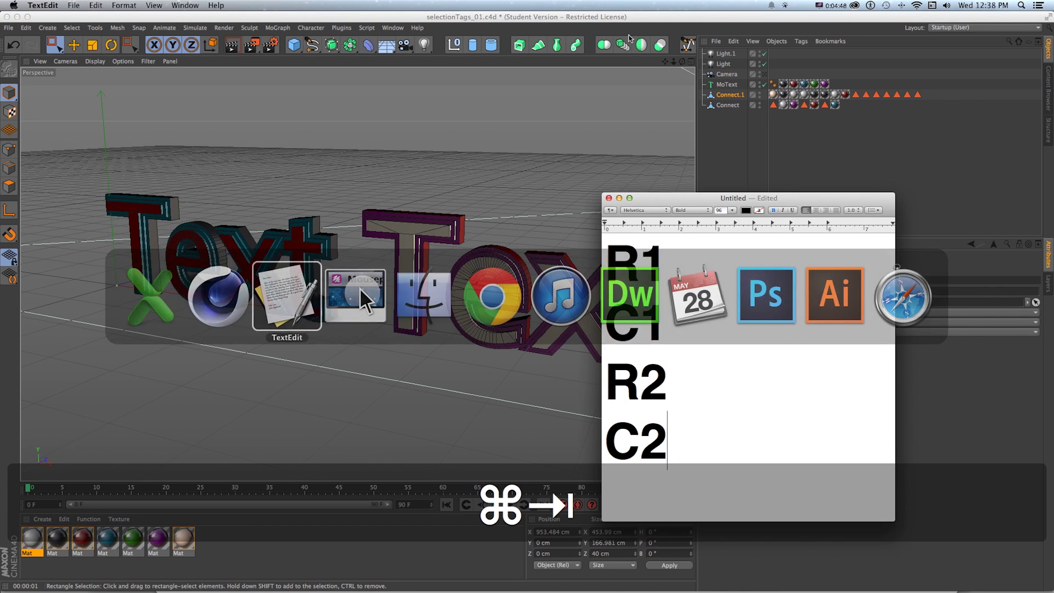
pyautogui.click(522, 155)
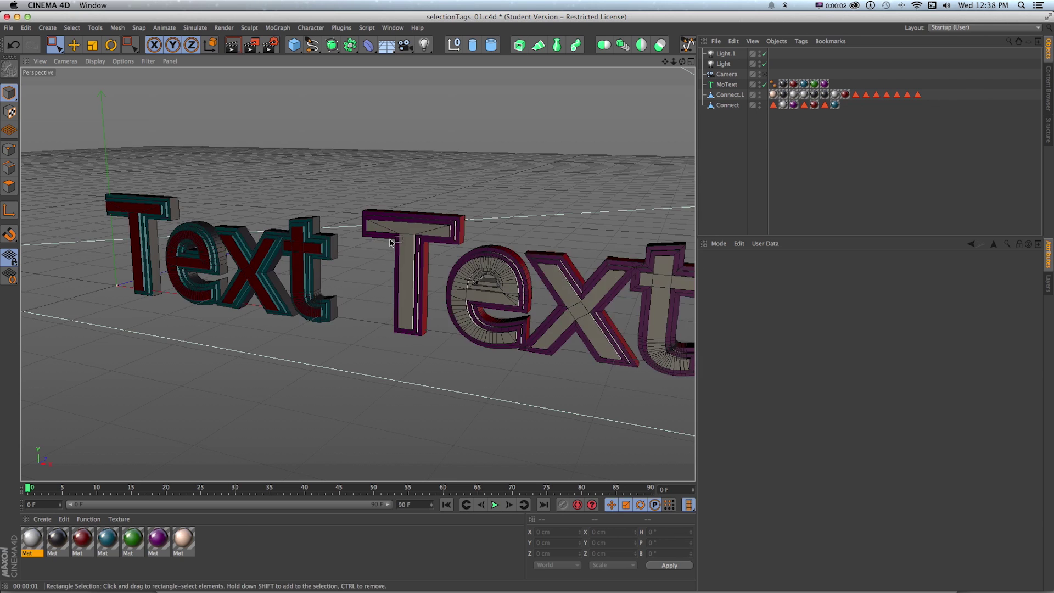
# Copy both lights, the camera and the MoText object into a new project.
pyautogui.click(720, 73)
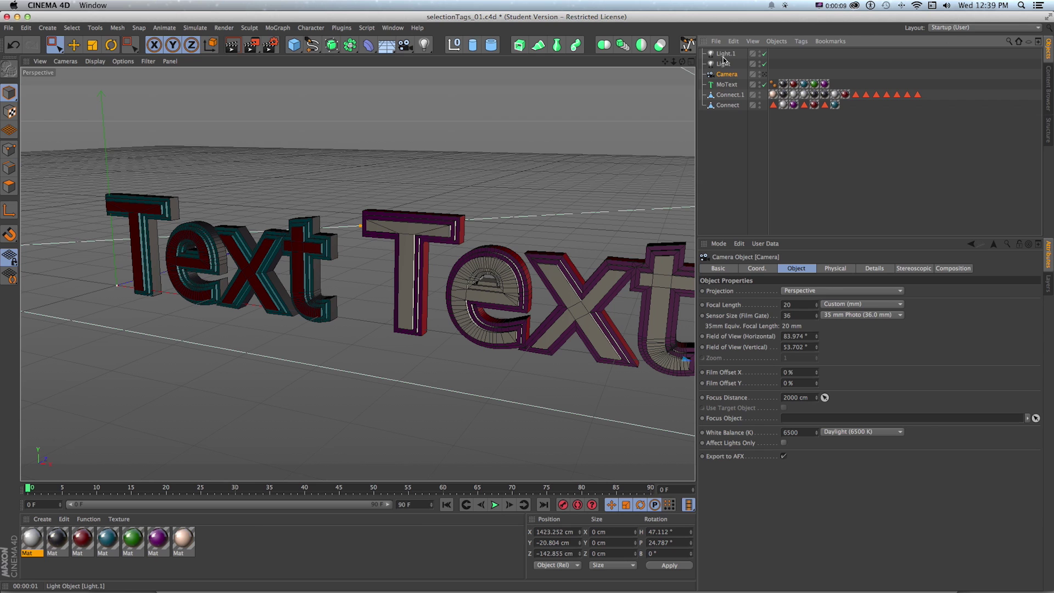
pyautogui.click(723, 55)
pyautogui.keyDown('super'); pyautogui.click(722, 63); pyautogui.keyUp('super')
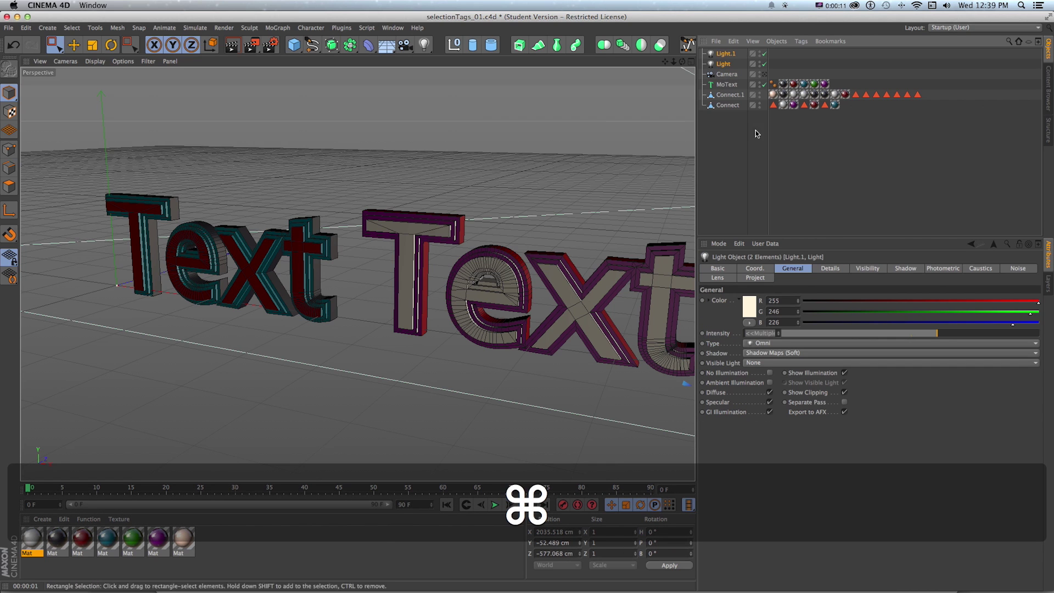
pyautogui.keyDown('shift'); pyautogui.click(725, 84); pyautogui.keyUp('shift')
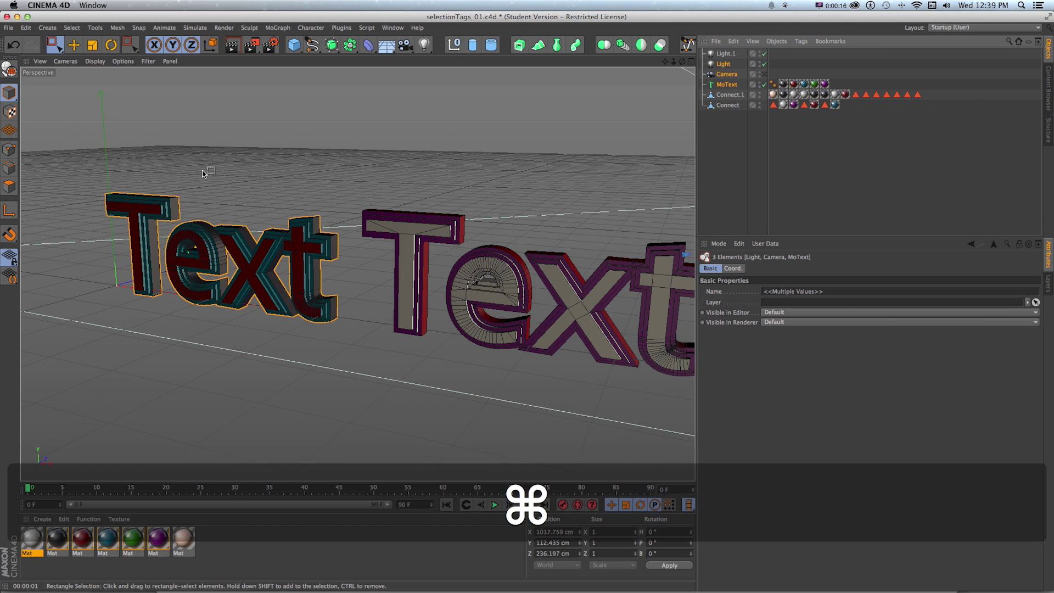
pyautogui.press('super+c')
pyautogui.click(9, 28)
pyautogui.click(12, 44)
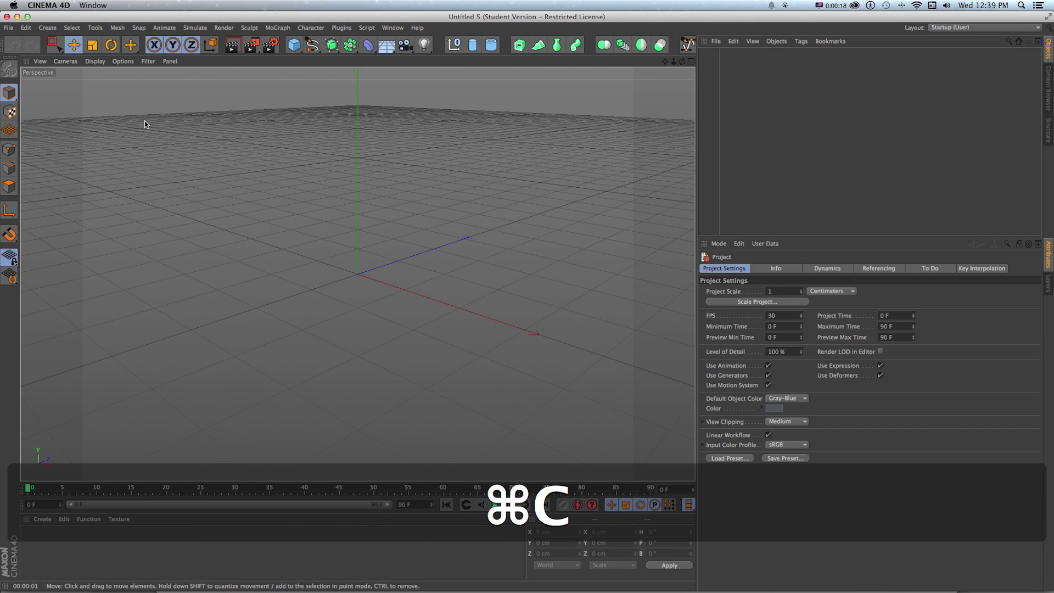
pyautogui.press('super+v')
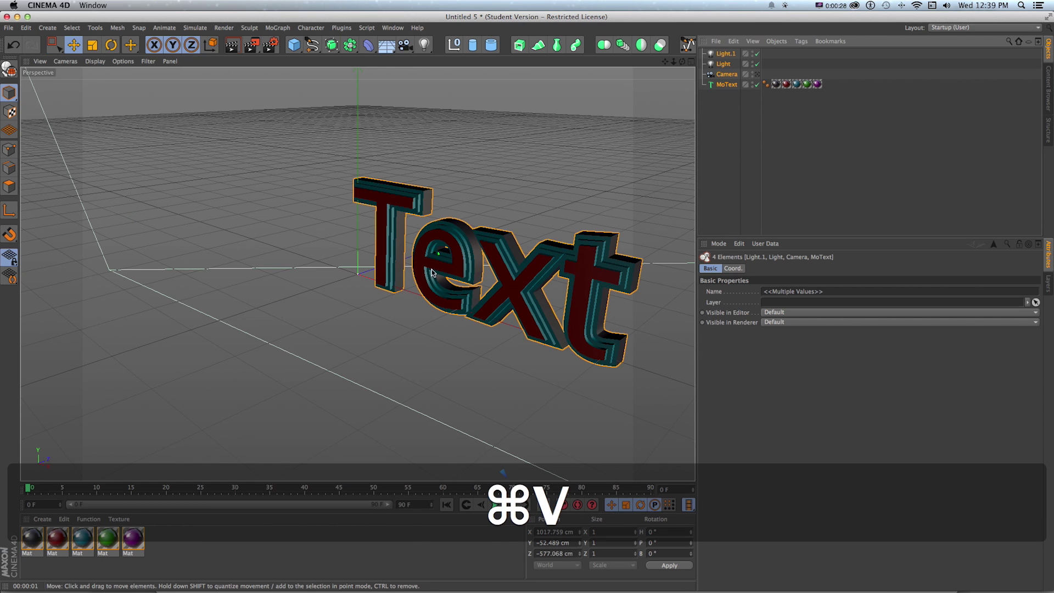
# Examine the copied text in the perspective view and display the MoText object's cap settings.
pyautogui.press('1')
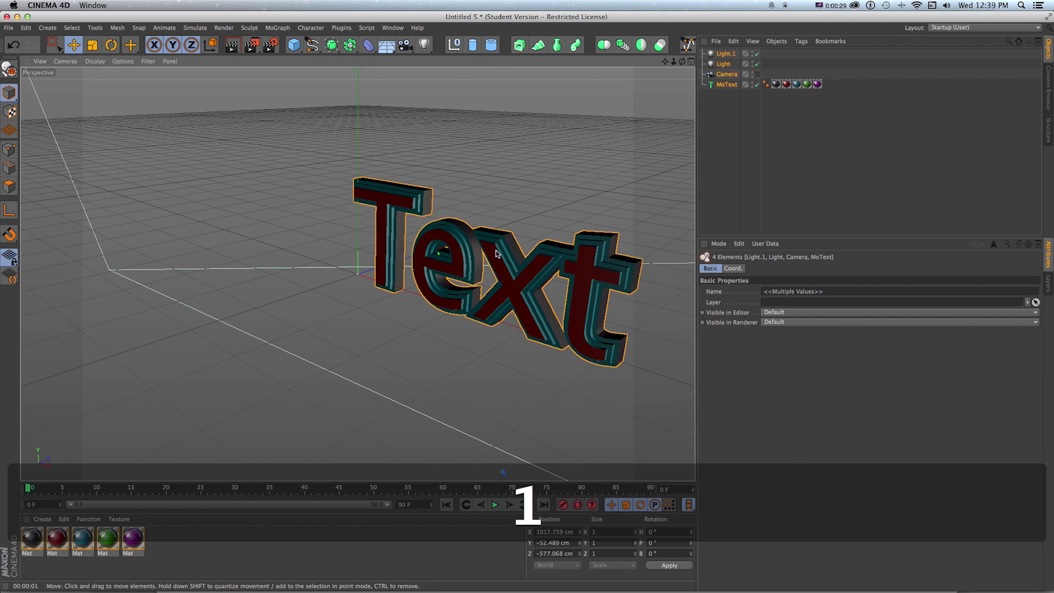
pyautogui.moveTo(431, 270); pyautogui.dragTo(335, 260)
pyautogui.scroll(-4, 261, 236)
pyautogui.moveTo(262, 235)
pyautogui.mouseDown()
pyautogui.moveTo(124, 224)
pyautogui.moveTo(248, 230)
pyautogui.mouseUp()
pyautogui.press('1')
pyautogui.moveTo(248, 231); pyautogui.dragTo(340, 179)
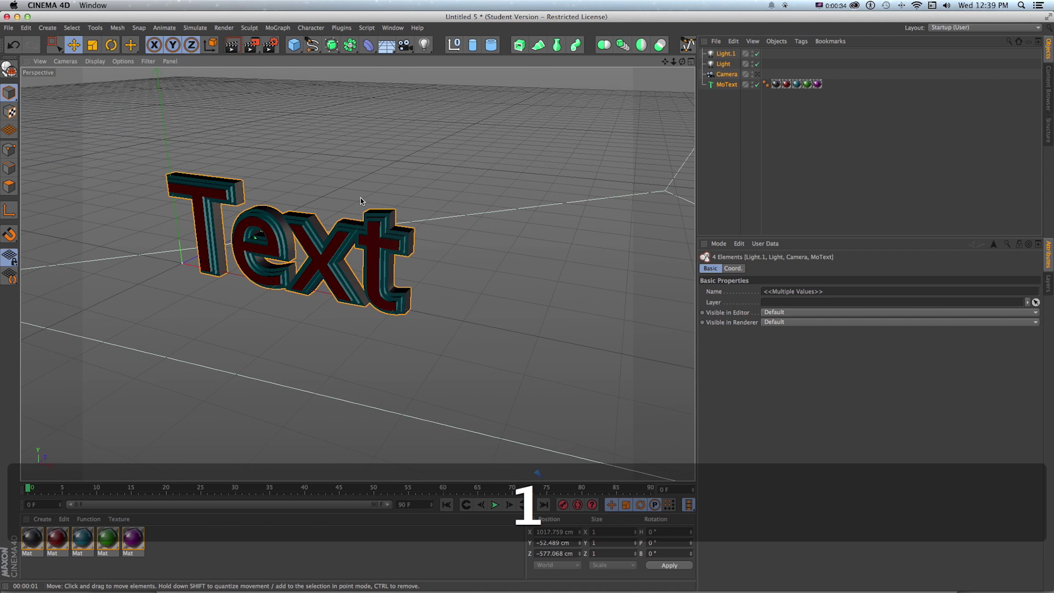
pyautogui.scroll(3, 361, 201)
pyautogui.click(726, 85)
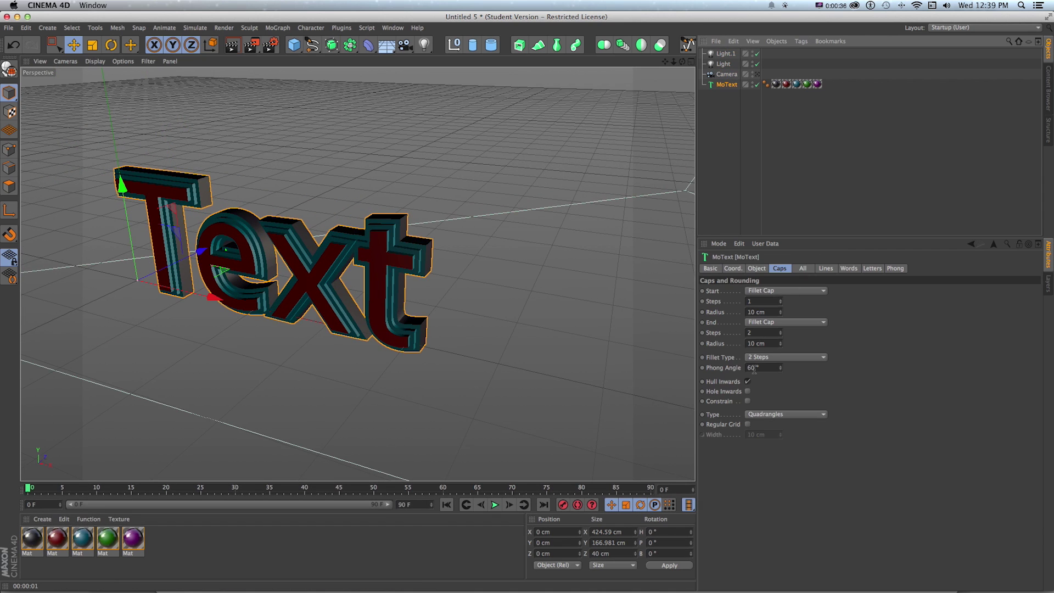
# Try the Convex fillet type on the MoText caps and restore the 2 Steps type.
pyautogui.click(778, 357)
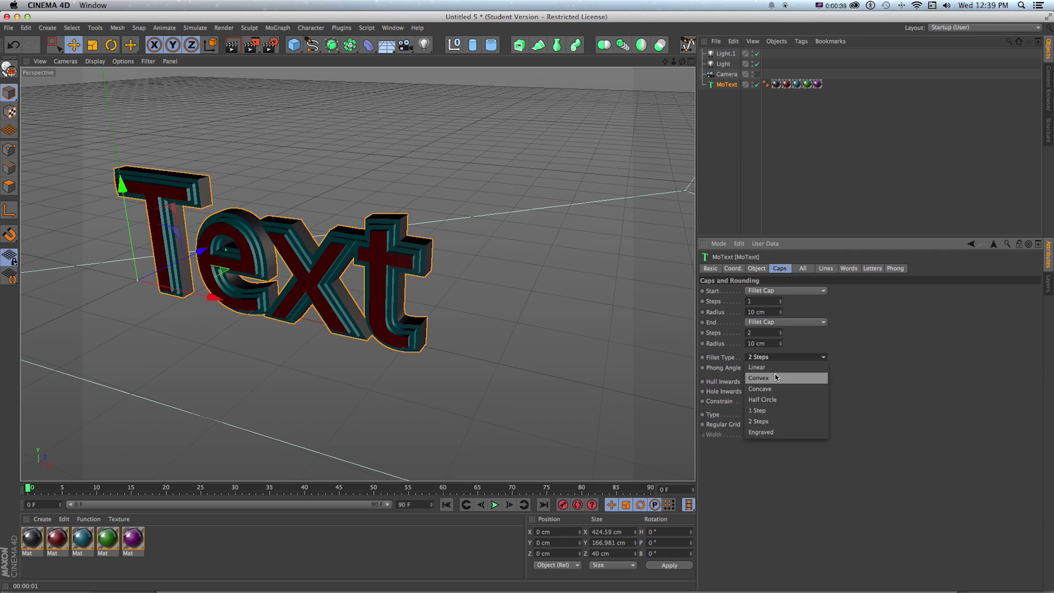
pyautogui.click(776, 377)
pyautogui.click(785, 321)
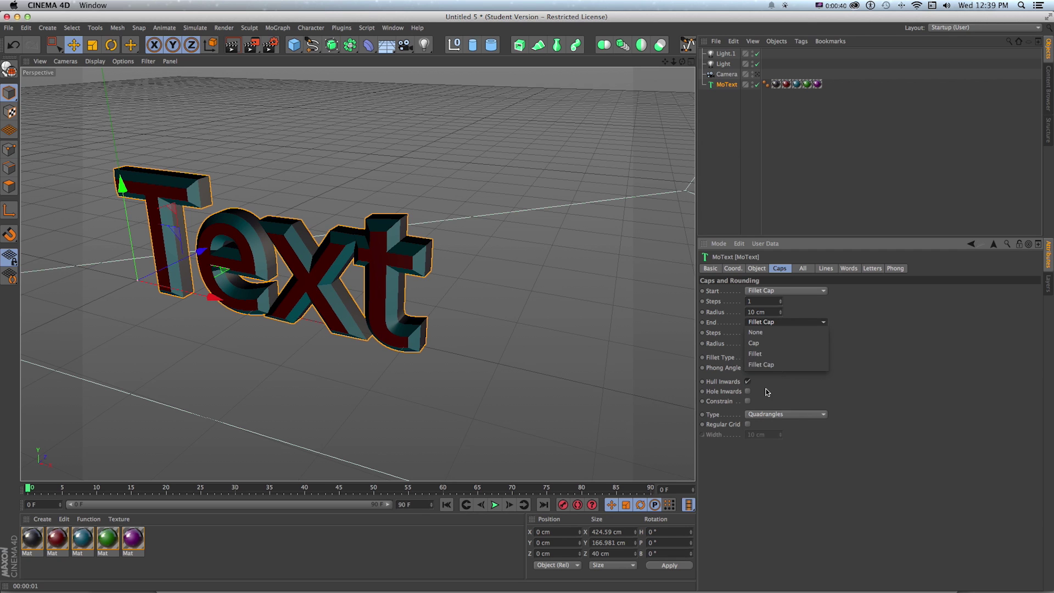
pyautogui.click(659, 360)
pyautogui.click(779, 357)
pyautogui.click(769, 419)
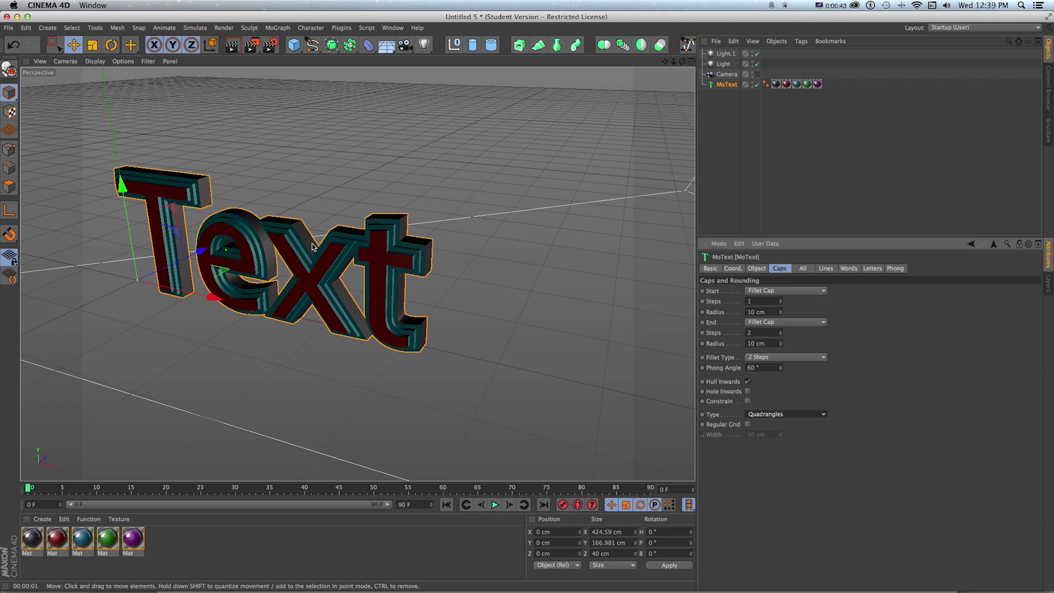
# Examine the text's front caps and bevels up close and check the red texture tag's selection setting.
pyautogui.scroll(3, 319, 246)
pyautogui.keyDown('alt'); pyautogui.moveTo(586, 318); pyautogui.dragTo(483, 274); pyautogui.keyUp('alt')
pyautogui.keyDown('alt'); pyautogui.moveTo(441, 224); pyautogui.dragTo(406, 200); pyautogui.keyUp('alt')
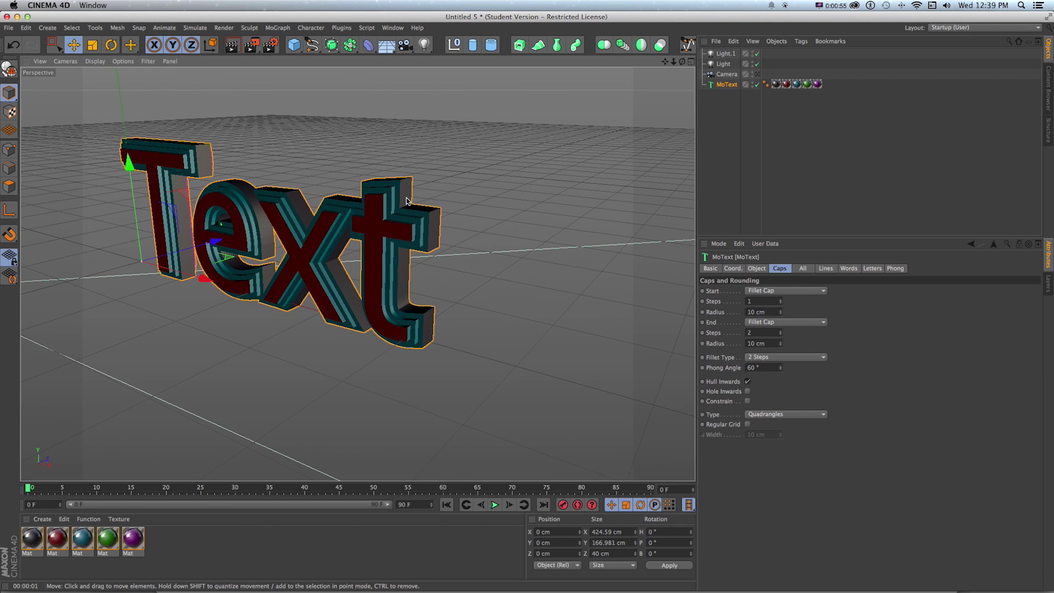
pyautogui.click(785, 84)
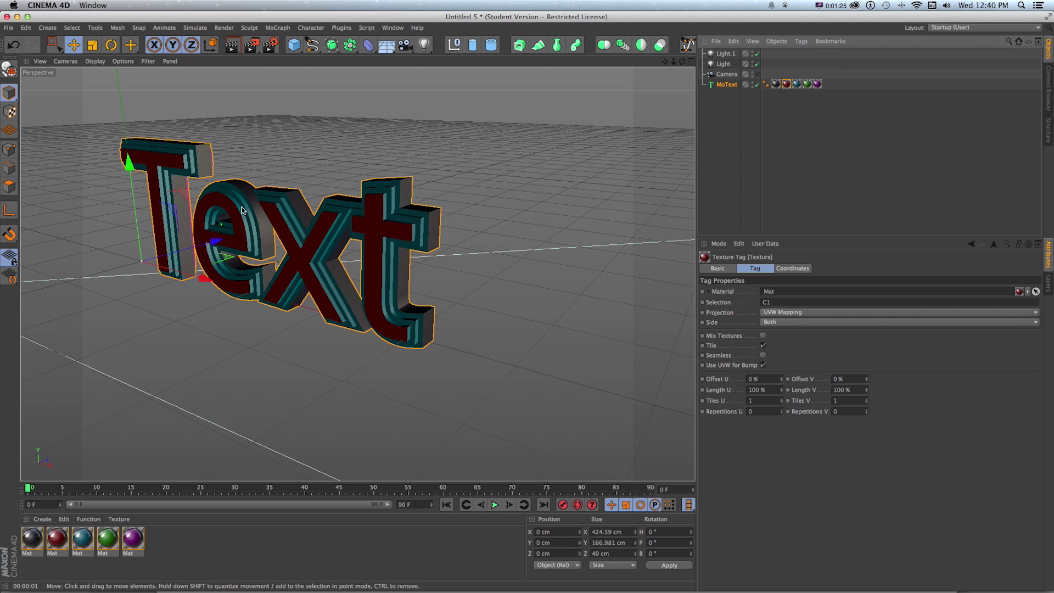
# Delete all five texture tags from the MoText object.
pyautogui.click(487, 206)
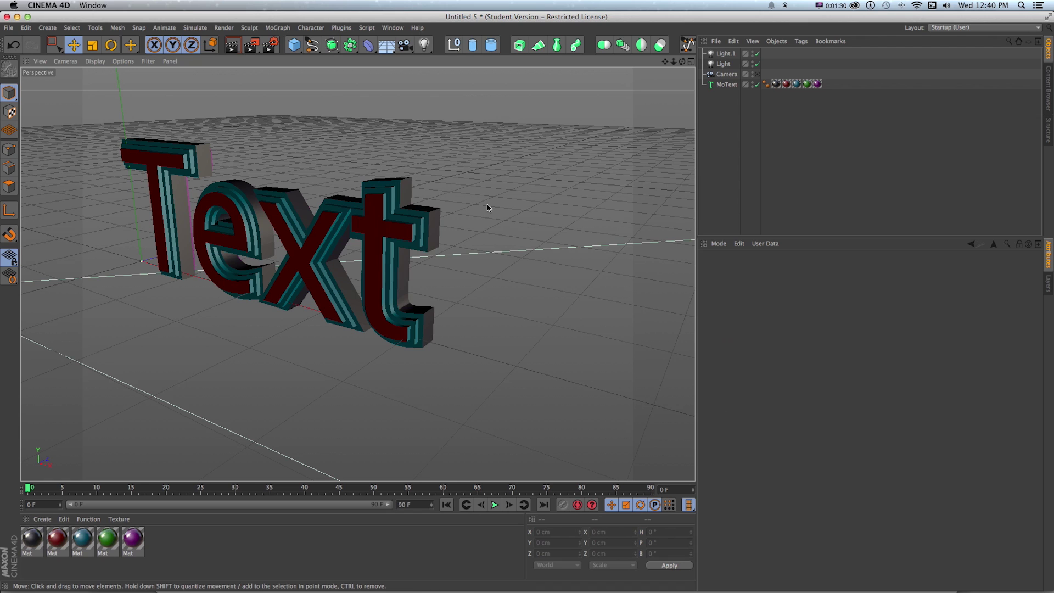
pyautogui.moveTo(870, 119); pyautogui.dragTo(775, 86)
pyautogui.press('Delete')
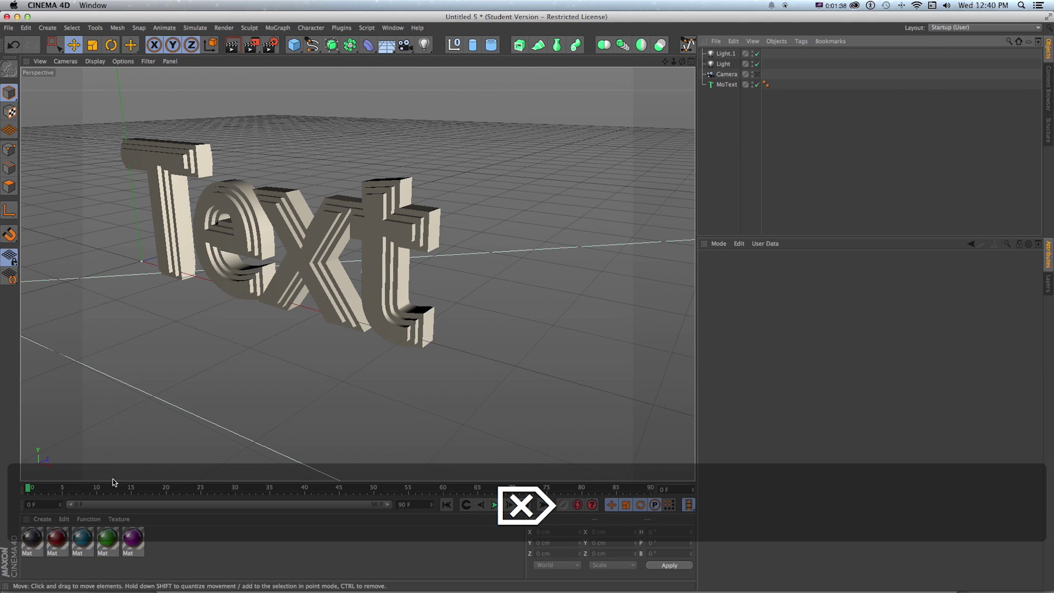
# Duplicate the black material and set the copy's colour to light grey with RGB 220, 220, 220.
pyautogui.keyDown('super'); pyautogui.moveTo(33, 544); pyautogui.dragTo(157, 543); pyautogui.keyUp('super')
pyautogui.doubleClick(157, 540)
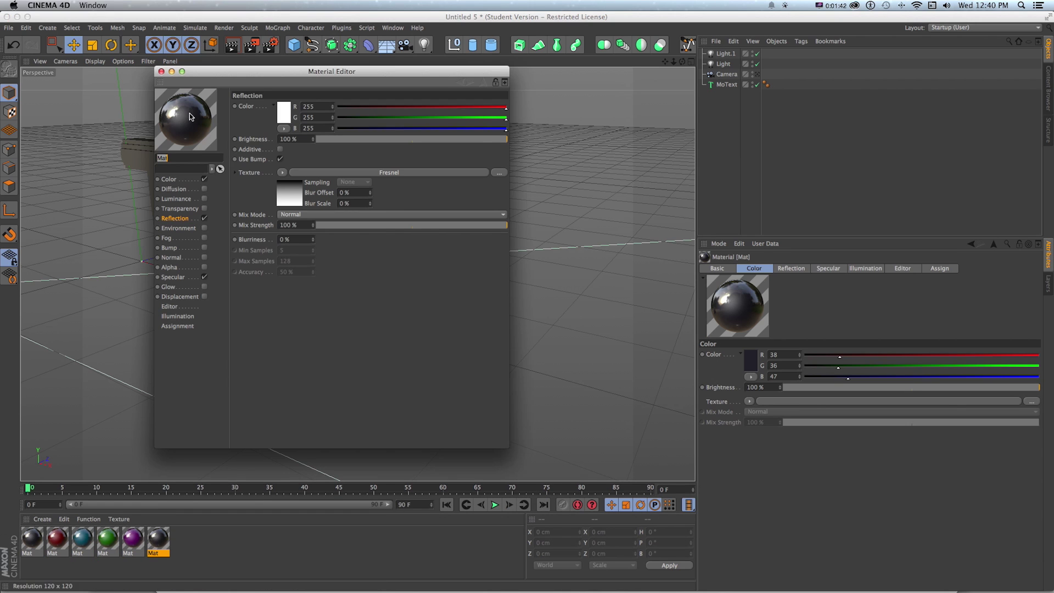
pyautogui.click(182, 178)
pyautogui.click(282, 114)
pyautogui.moveTo(254, 112); pyautogui.dragTo(218, 89)
pyautogui.click(297, 154)
pyautogui.click(162, 72)
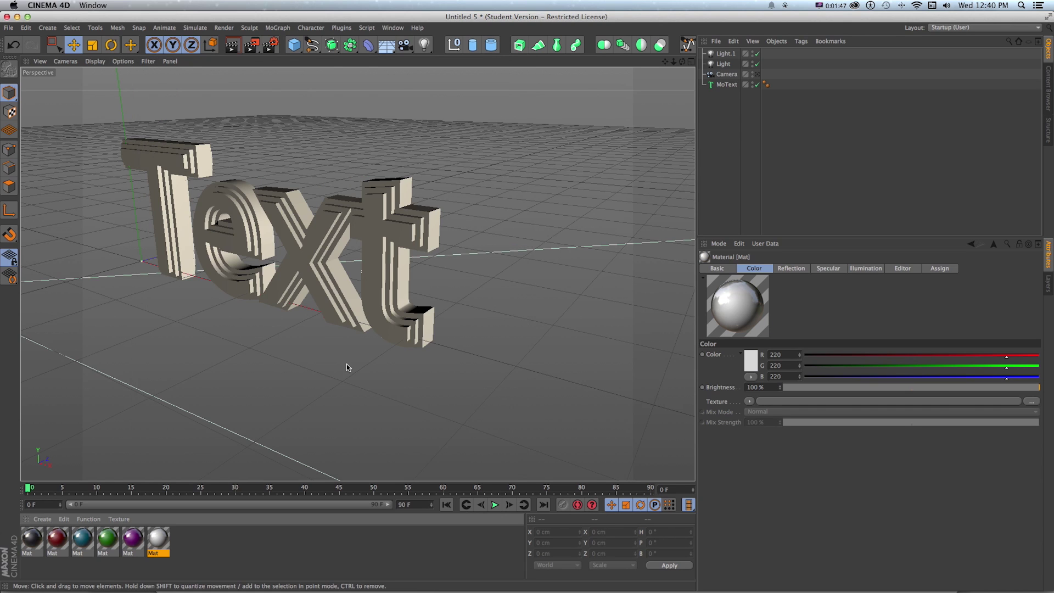
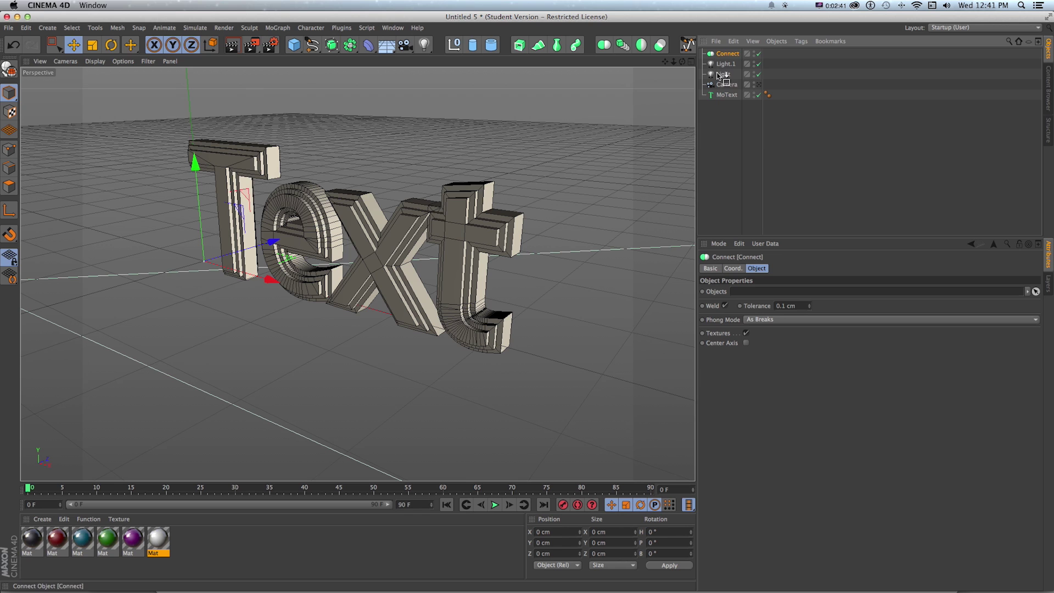
# Undo the false start and add a Connect object as the parent of the MoText object.
pyautogui.moveTo(722, 95); pyautogui.dragTo(721, 85)
pyautogui.press('super+z')
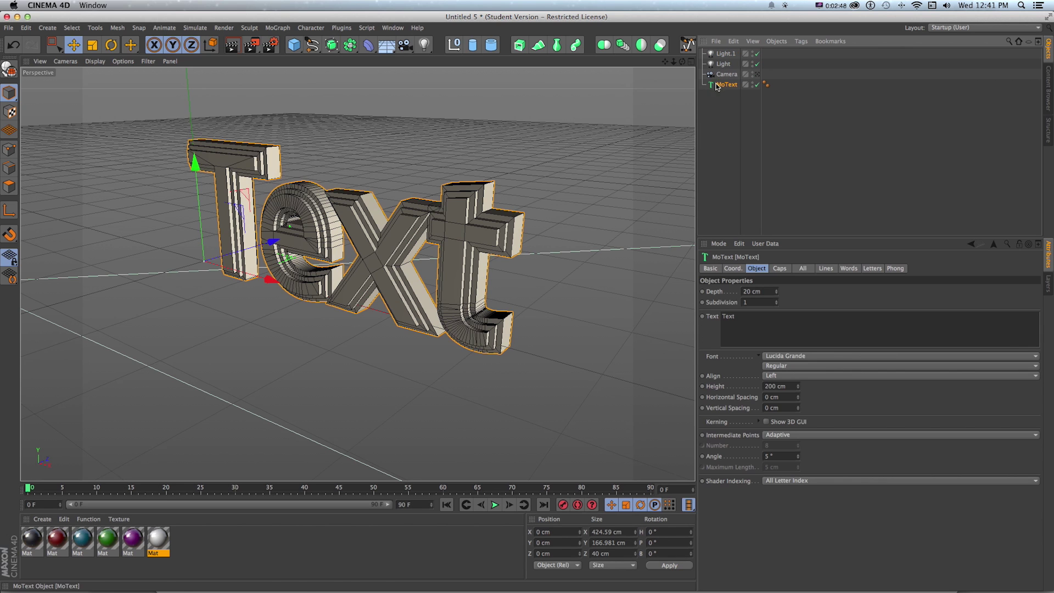
pyautogui.click(331, 46)
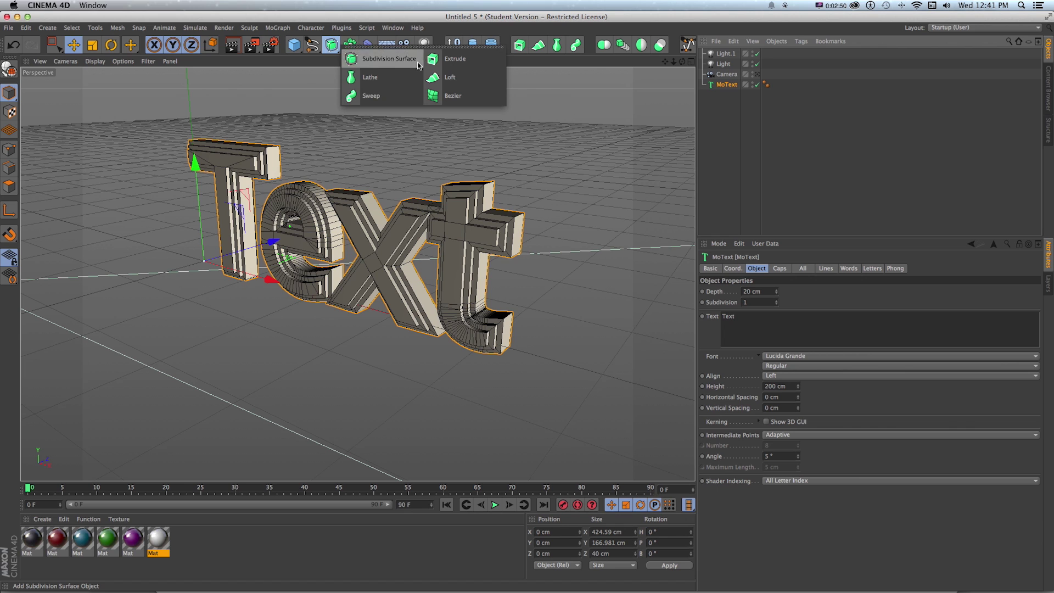
pyautogui.click(349, 45)
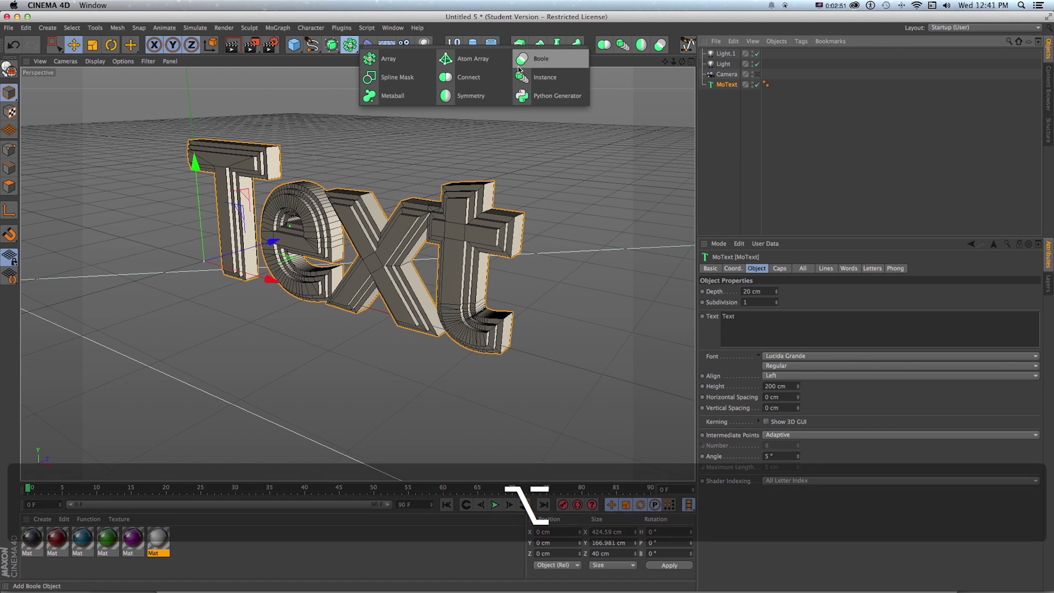
pyautogui.keyDown('alt'); pyautogui.click(471, 76); pyautogui.keyUp('alt')
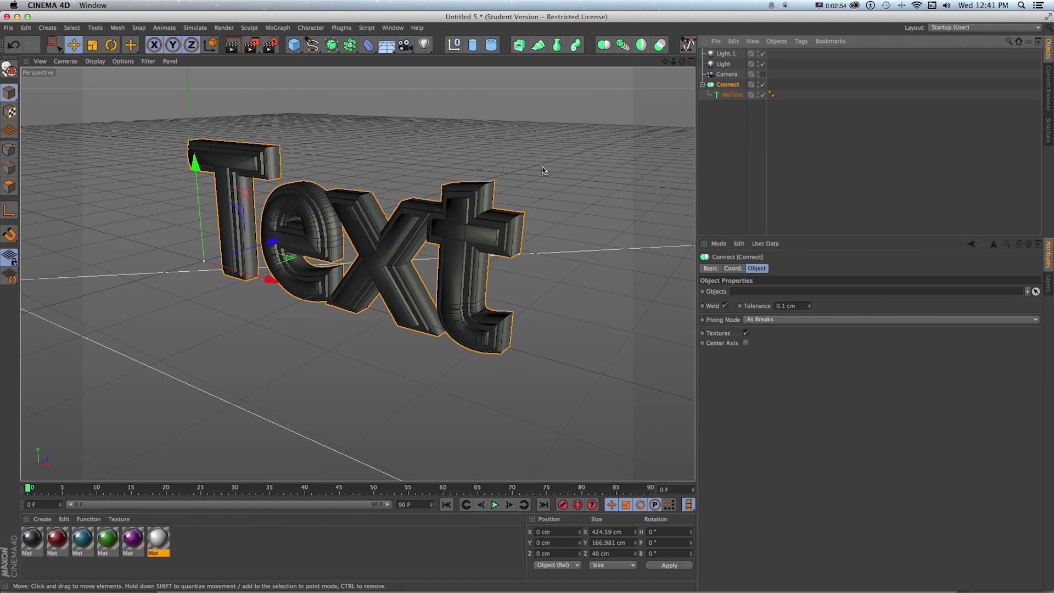
pyautogui.scroll(2, 457, 228)
pyautogui.scroll(2, 457, 227)
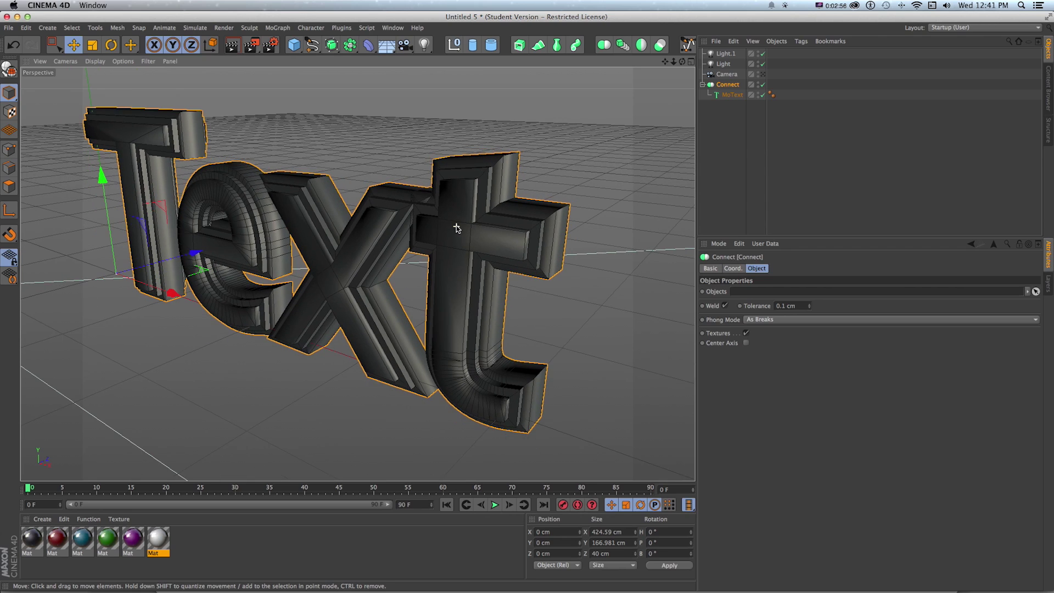
pyautogui.keyDown('alt'); pyautogui.moveTo(444, 220); pyautogui.dragTo(384, 222); pyautogui.keyUp('alt')
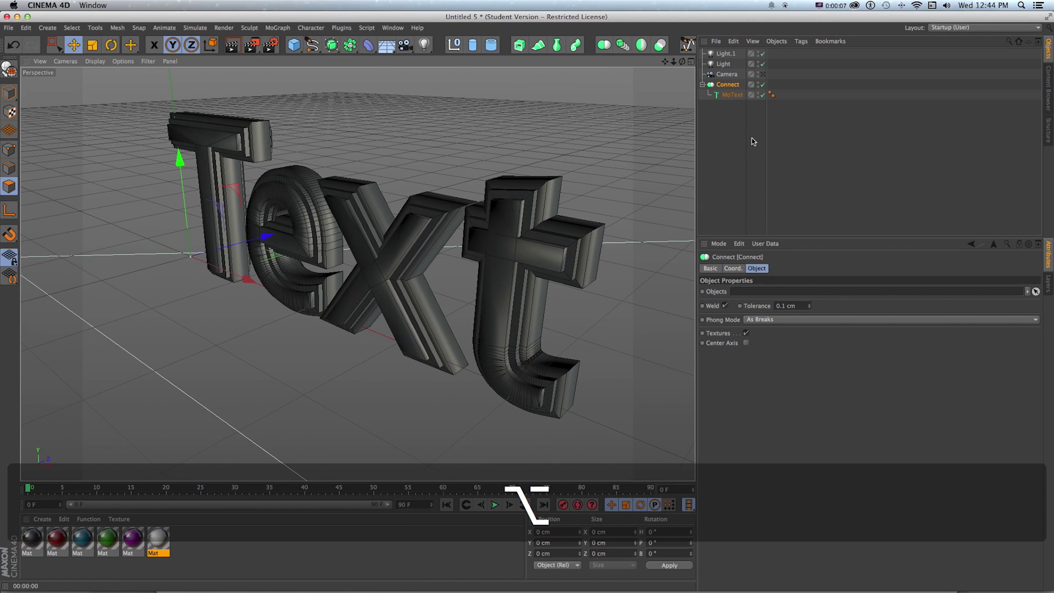
# Try intermediate point angles of 5° and 8° on the MoText object and compare the curve density on the letters.
pyautogui.click(732, 94)
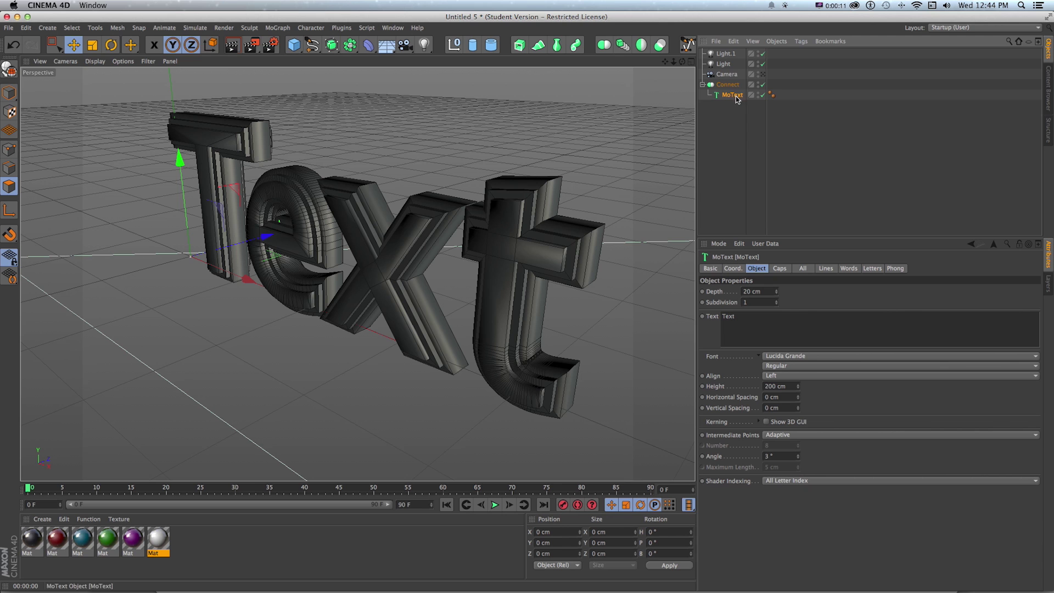
pyautogui.doubleClick(789, 454)
pyautogui.write('5')
pyautogui.press('Return')
pyautogui.keyDown('alt'); pyautogui.moveTo(307, 211); pyautogui.dragTo(342, 224); pyautogui.keyUp('alt')
pyautogui.press('1')
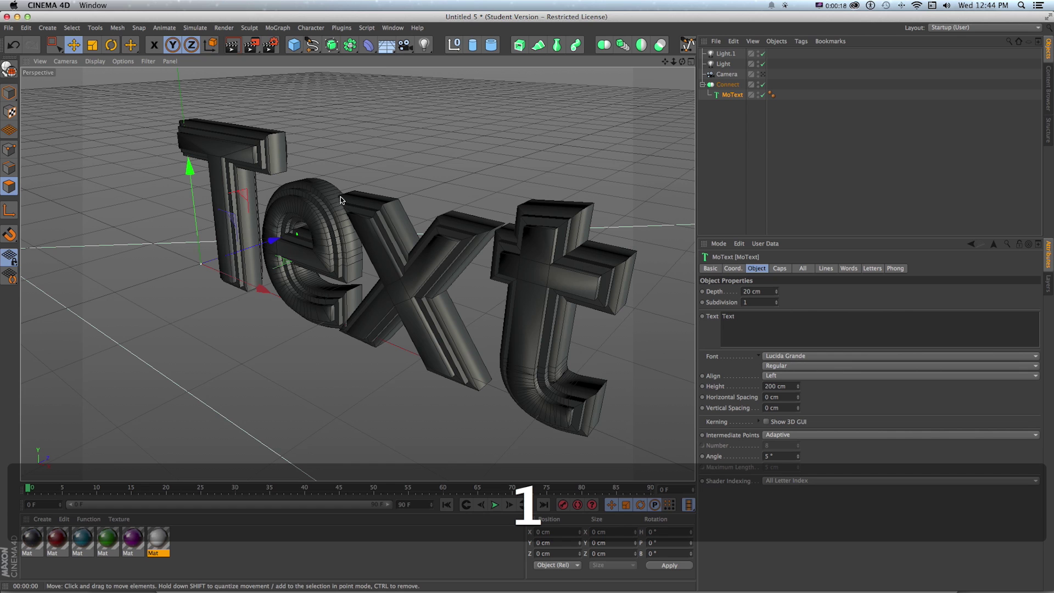
pyautogui.scroll(2, 337, 235)
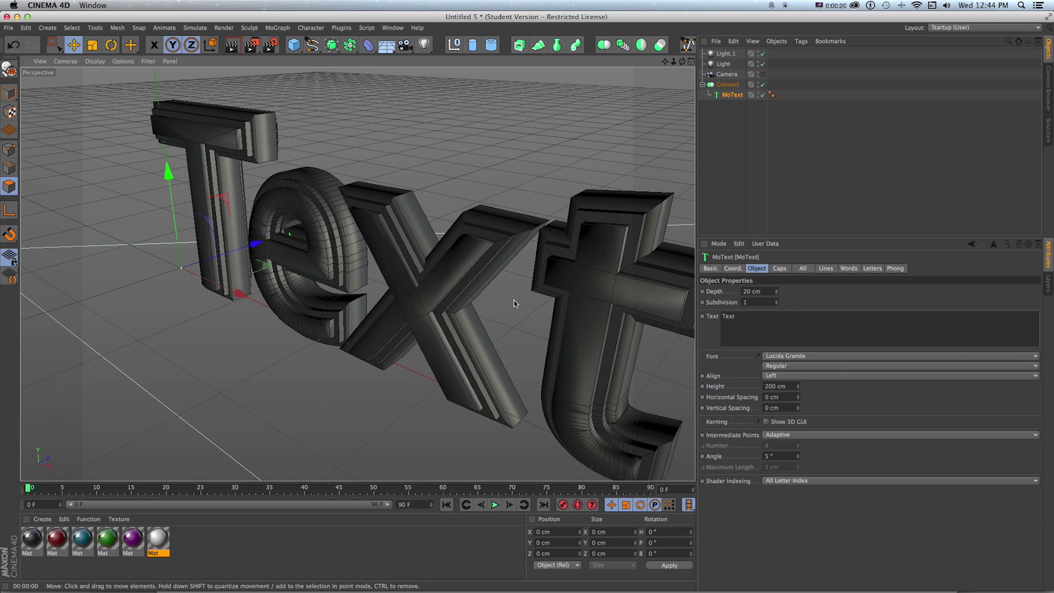
pyautogui.moveTo(782, 454); pyautogui.dragTo(719, 441)
pyautogui.write('8')
pyautogui.press('Return')
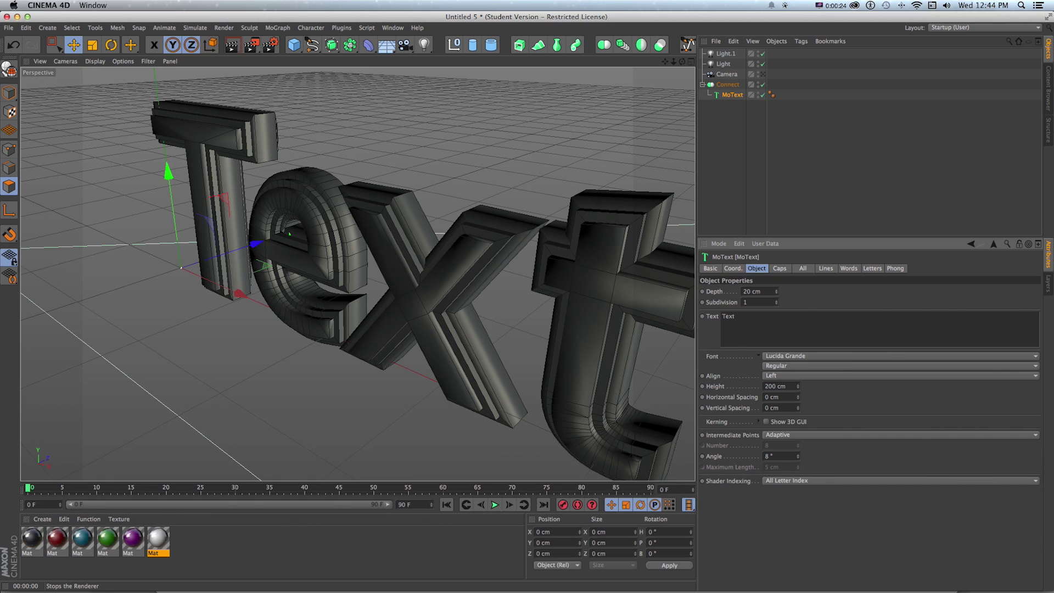
pyautogui.click(429, 479)
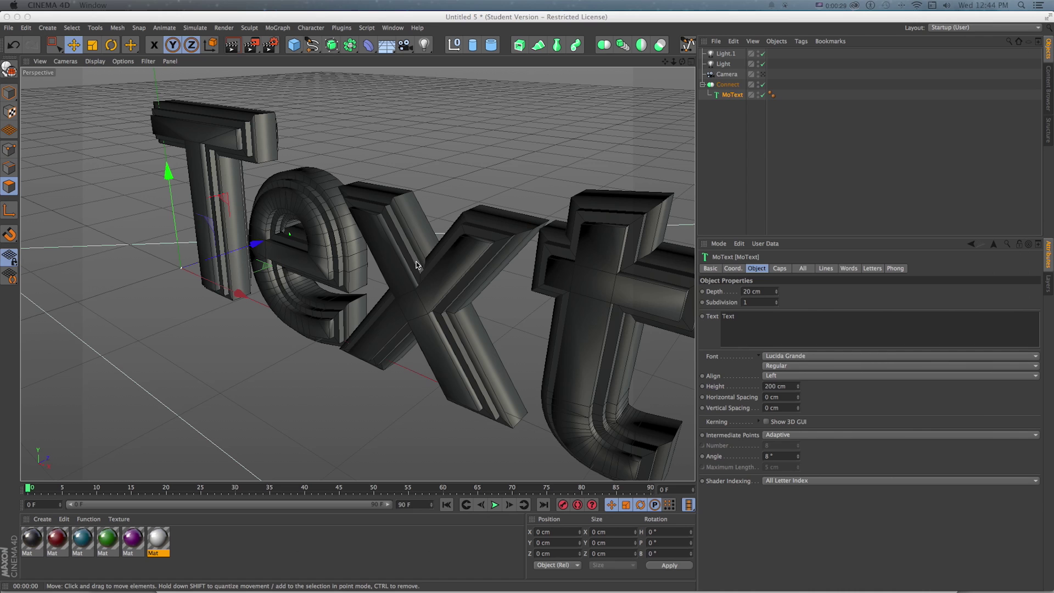
# Set the MoText's intermediate points angle to 3°.
pyautogui.click(779, 456)
pyautogui.write('3')
pyautogui.press('Return')
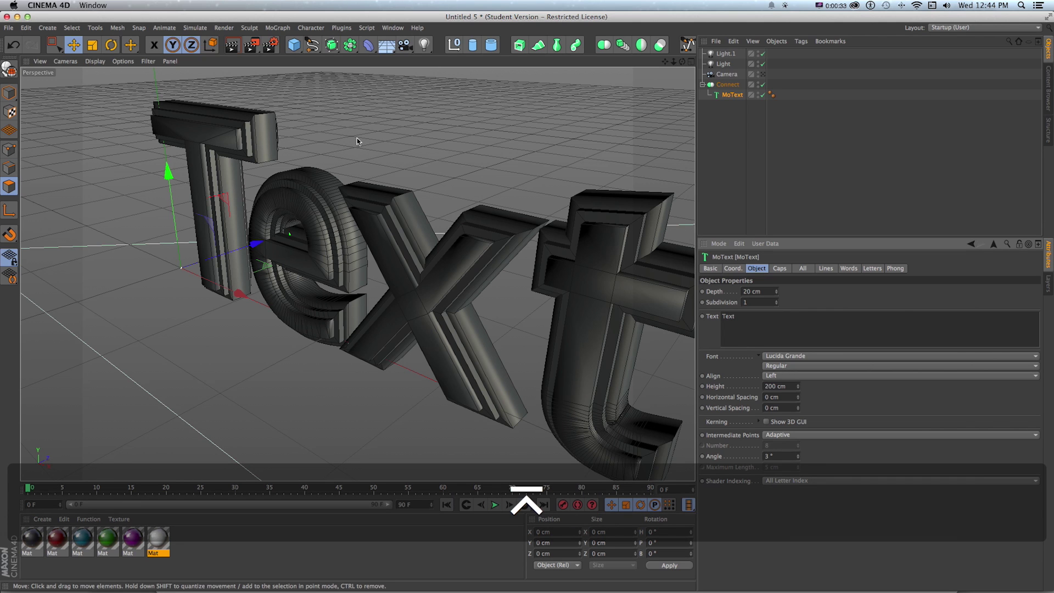
# Set the MoText's cap type to N-gons and examine the letters' front faces.
pyautogui.click(779, 269)
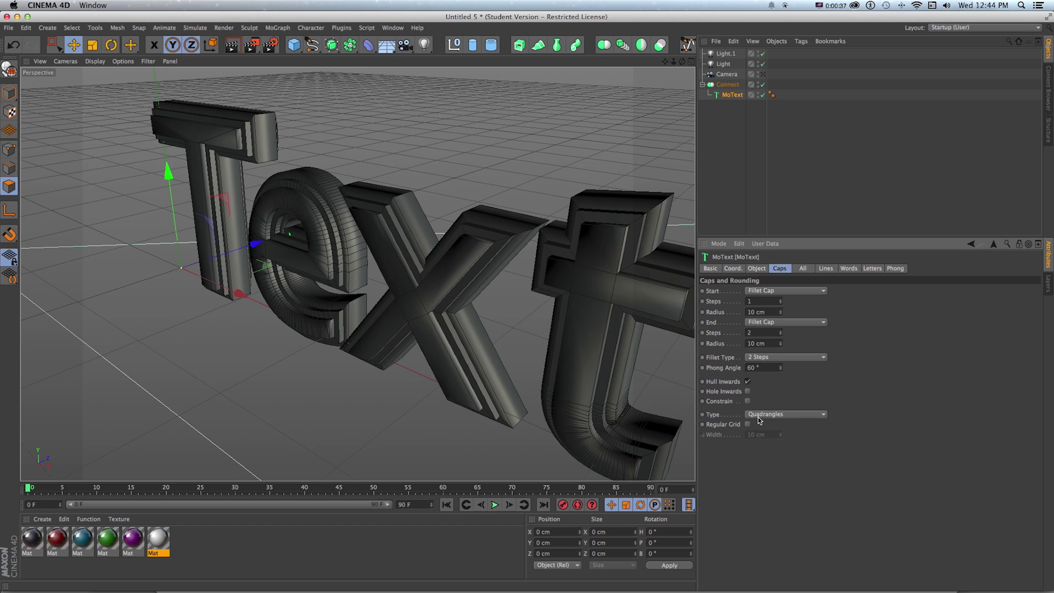
pyautogui.click(759, 415)
pyautogui.click(759, 447)
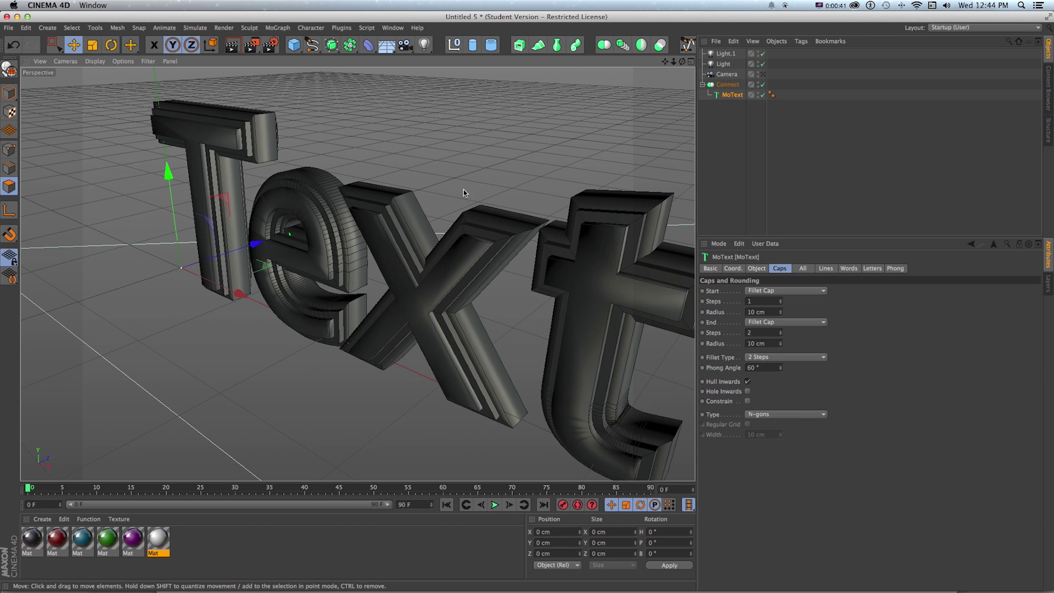
pyautogui.scroll(-1, 451, 148)
pyautogui.press('1')
pyautogui.moveTo(456, 163); pyautogui.dragTo(375, 161)
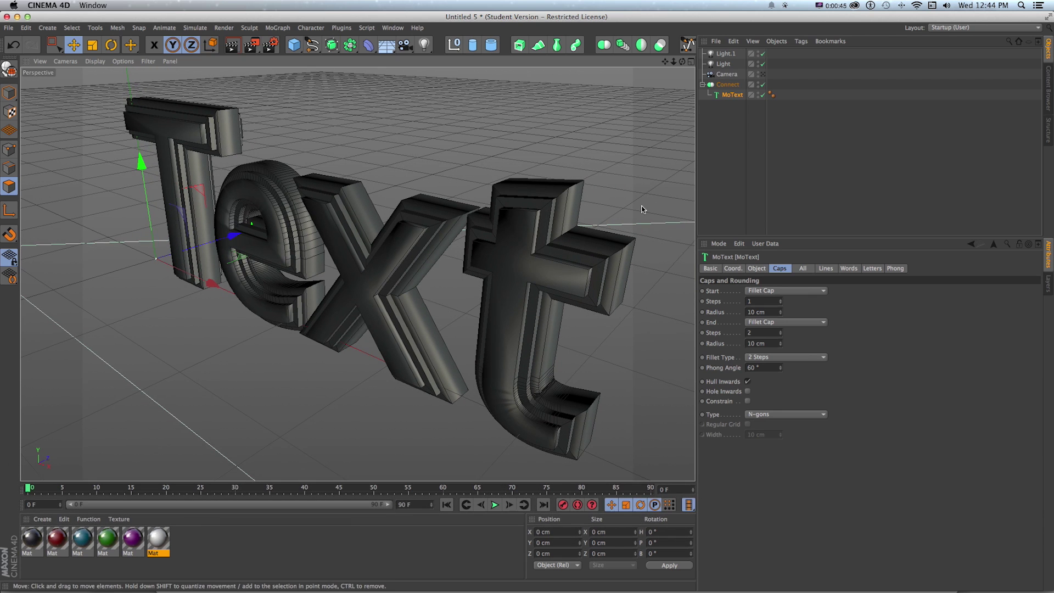
# Make the Connect object editable and delete its UVW tag and all its polygon selection tags.
pyautogui.click(727, 85)
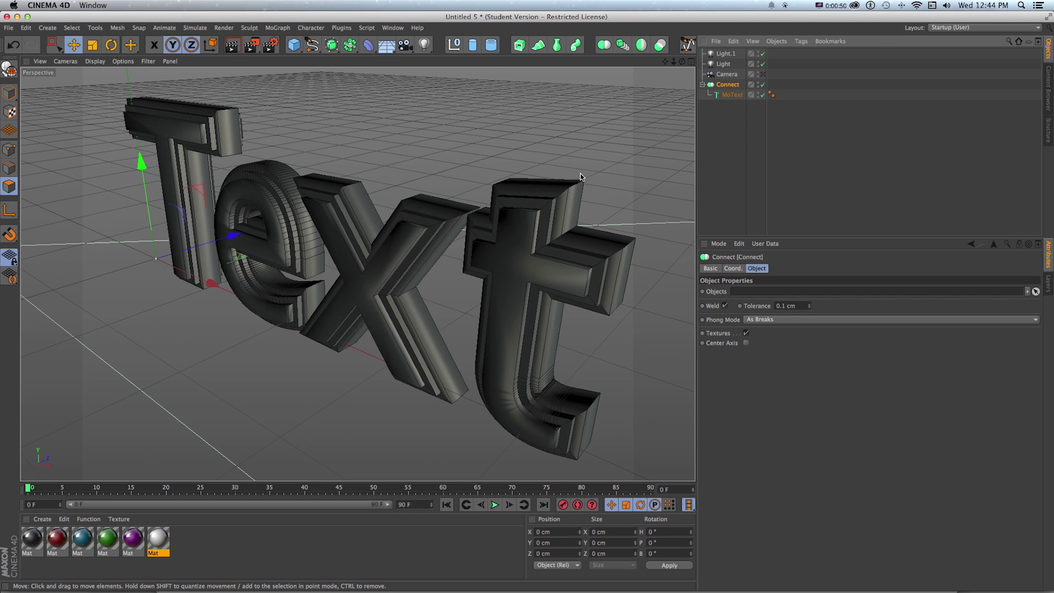
pyautogui.press('c')
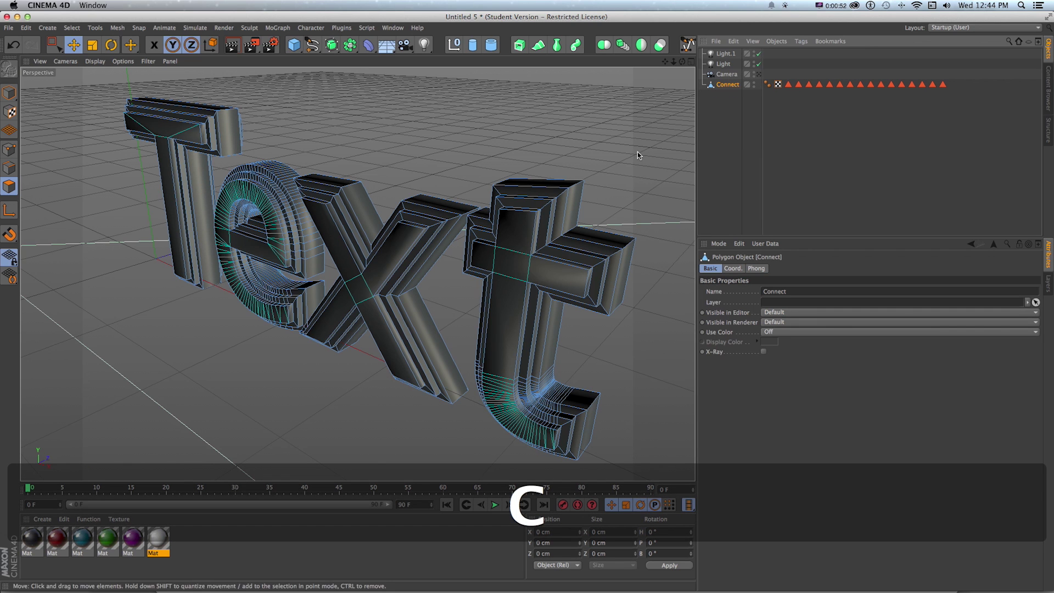
pyautogui.moveTo(981, 117); pyautogui.dragTo(779, 83)
pyautogui.press('Delete')
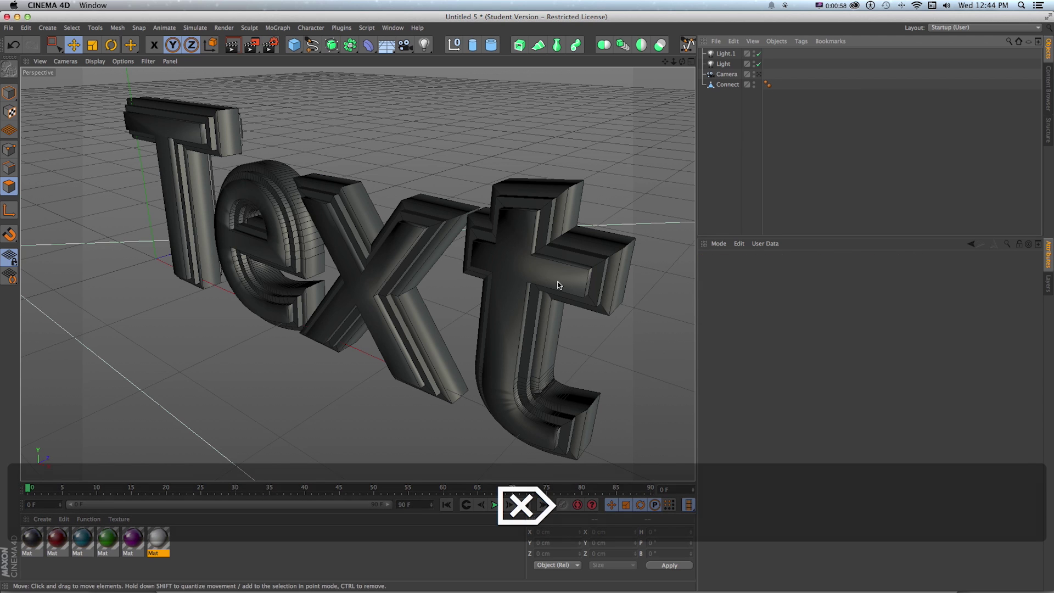
# Delete the Connect object's Phong tag, rendering the view before and after to compare the shading.
pyautogui.press('super+r')
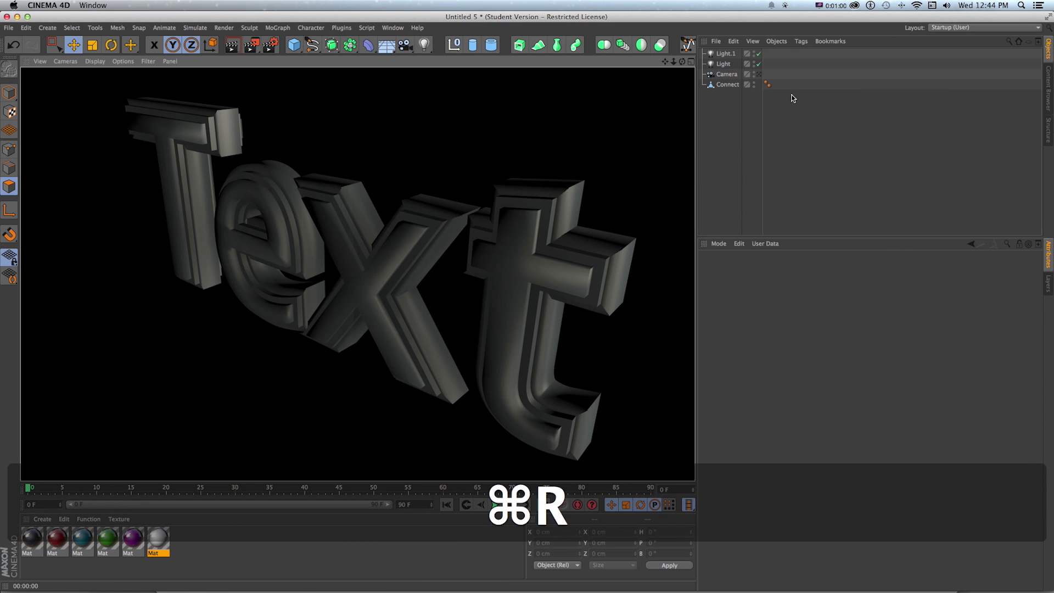
pyautogui.click(767, 84)
pyautogui.press('Delete')
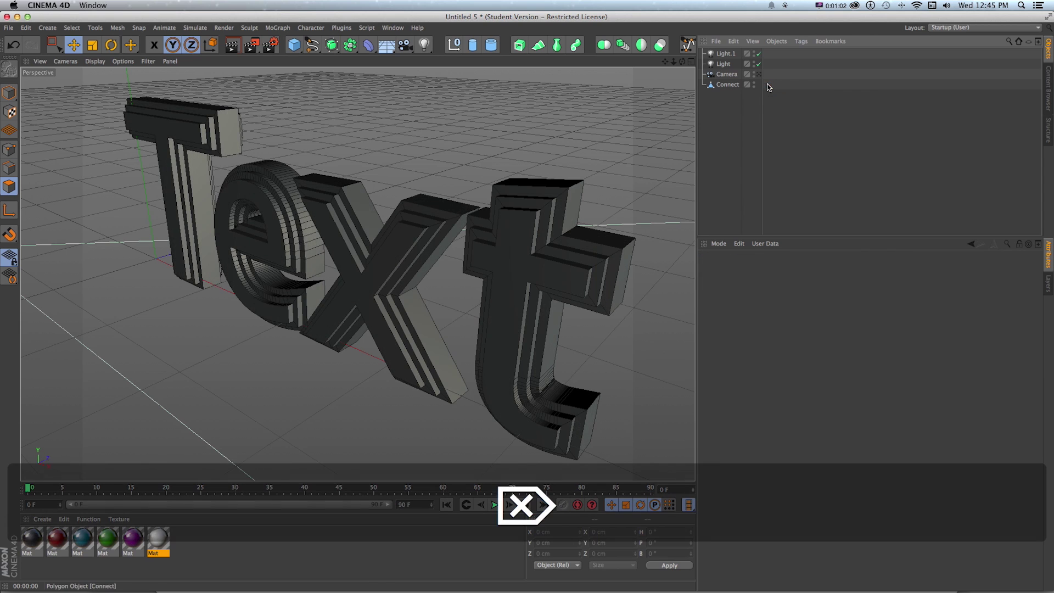
pyautogui.press('super+r')
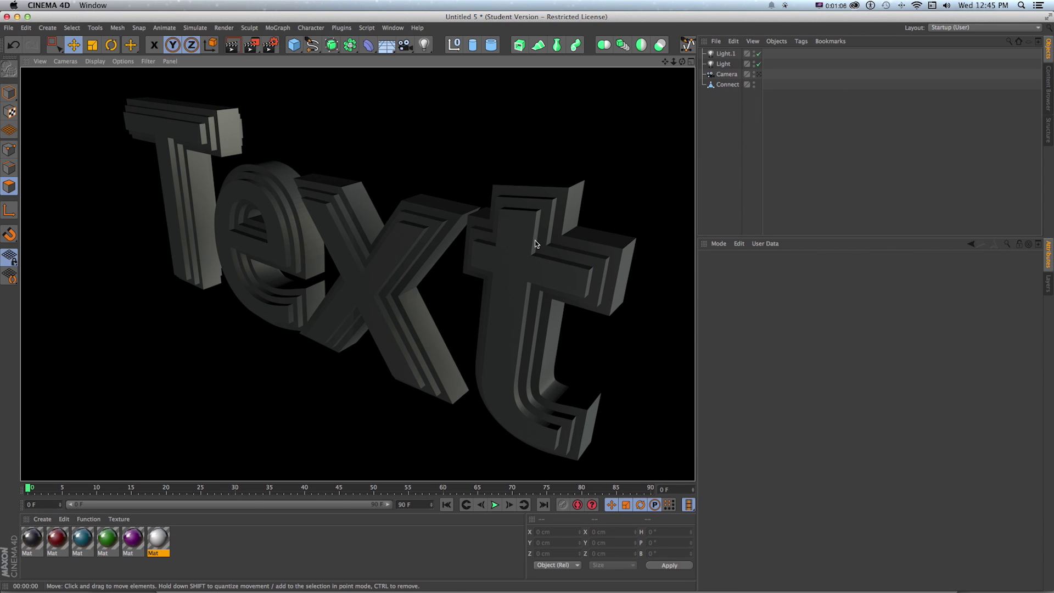
# Select the Connect object, use polygon mode and pick the front faces of the t, x and T in turn.
pyautogui.click(513, 202)
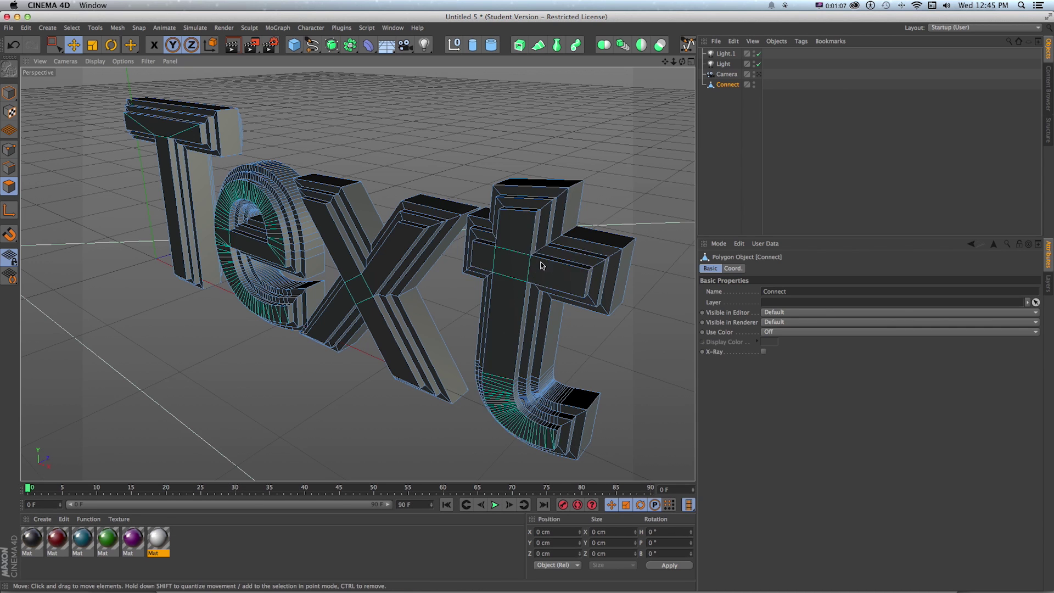
pyautogui.click(9, 92)
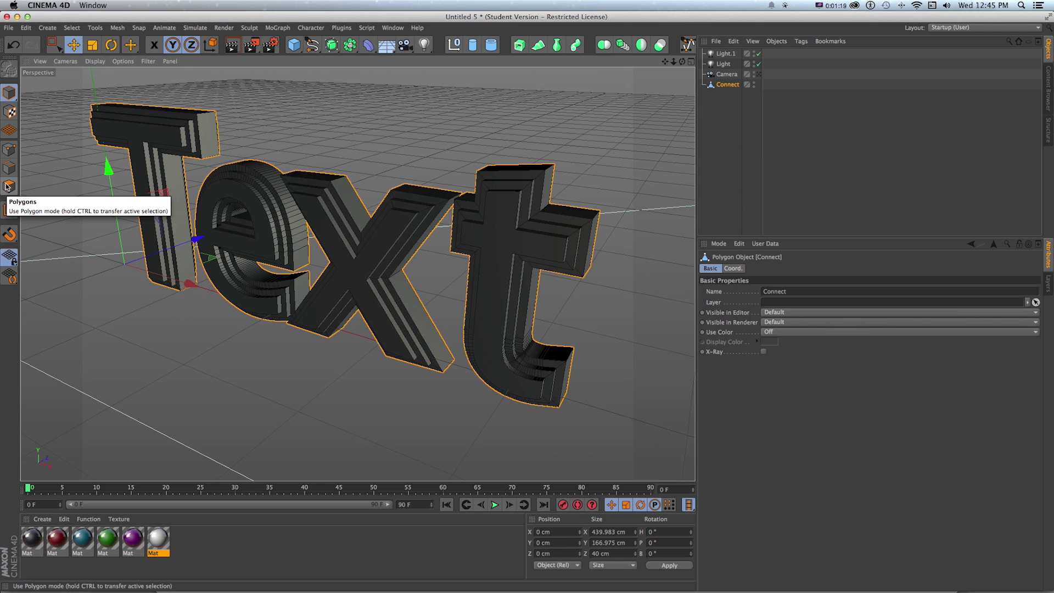
pyautogui.click(9, 187)
pyautogui.click(509, 228)
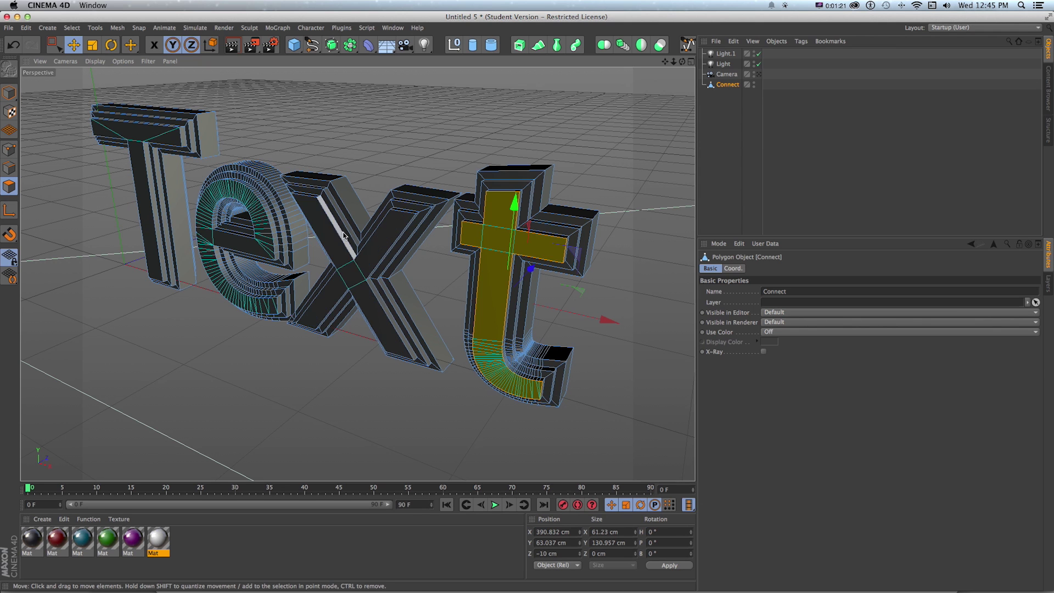
pyautogui.click(346, 264)
pyautogui.click(159, 214)
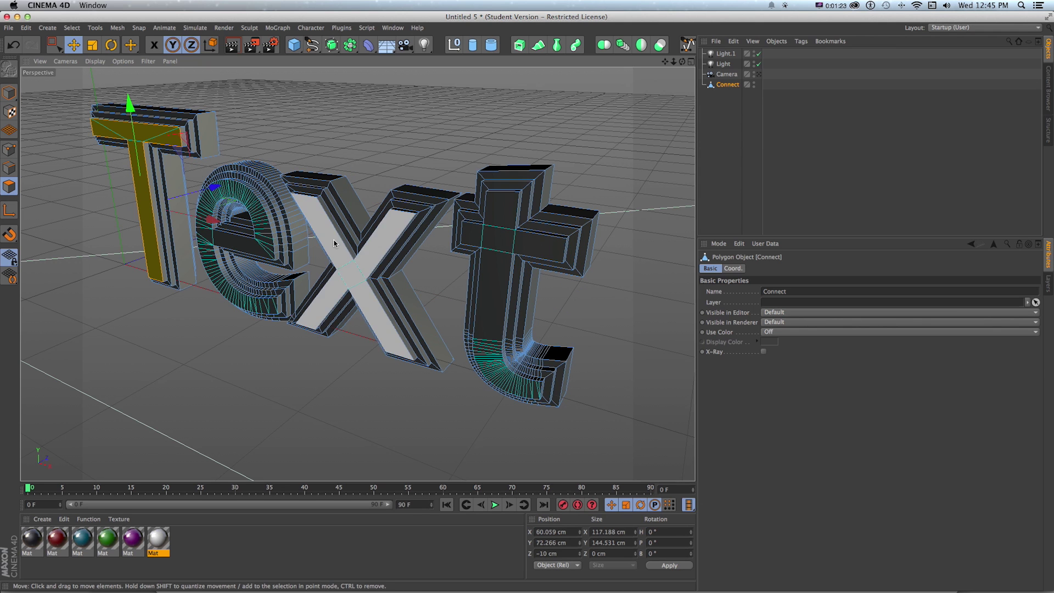
# Try selecting individual polygons along the bevels and side of the letter e.
pyautogui.click(278, 213)
pyautogui.click(278, 188)
pyautogui.click(267, 174)
pyautogui.click(292, 214)
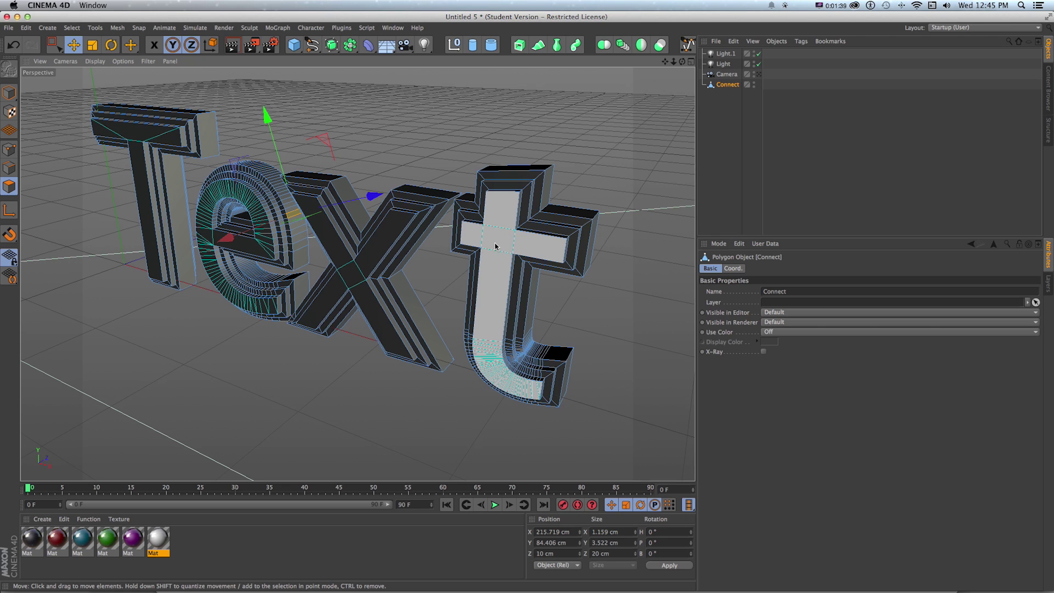
# Select the t's front face, apply the purple material to it and inspect its polygon selection tag.
pyautogui.click(495, 246)
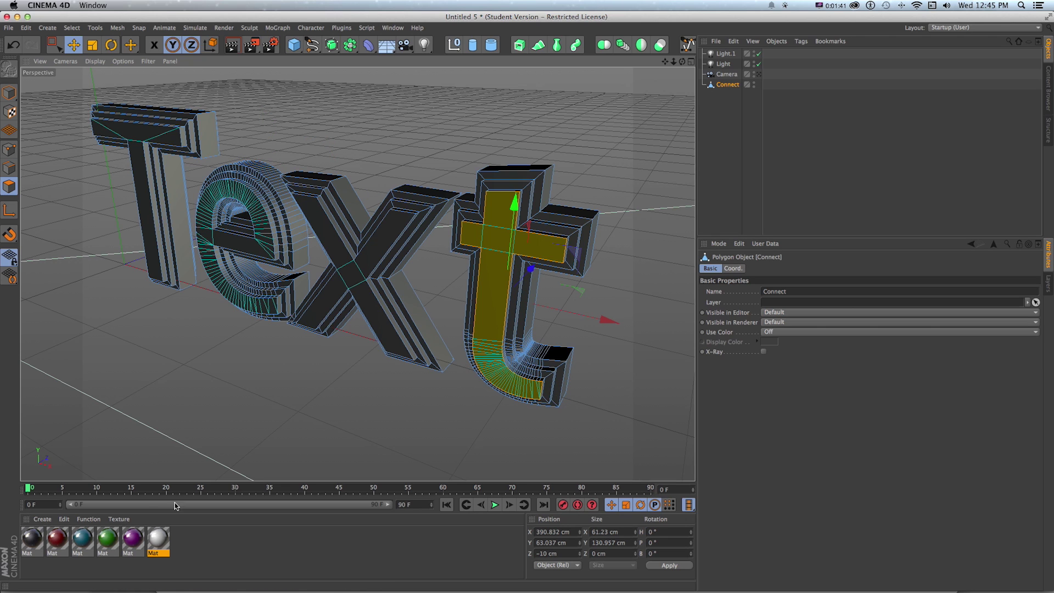
pyautogui.moveTo(132, 538); pyautogui.dragTo(501, 237)
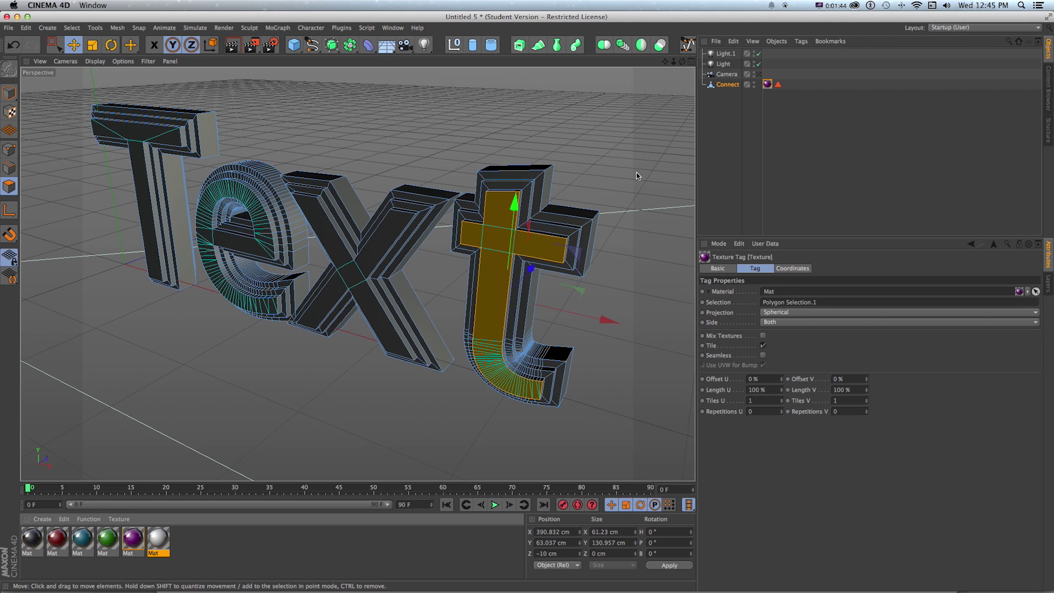
pyautogui.click(751, 185)
pyautogui.keyDown('alt'); pyautogui.moveTo(633, 195); pyautogui.dragTo(576, 200); pyautogui.keyUp('alt')
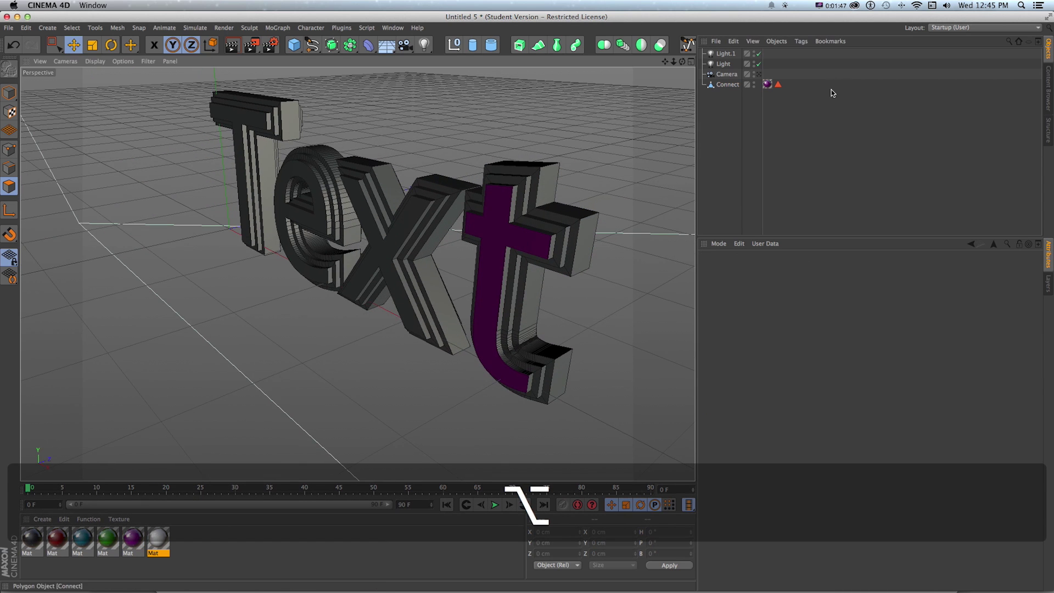
pyautogui.click(778, 84)
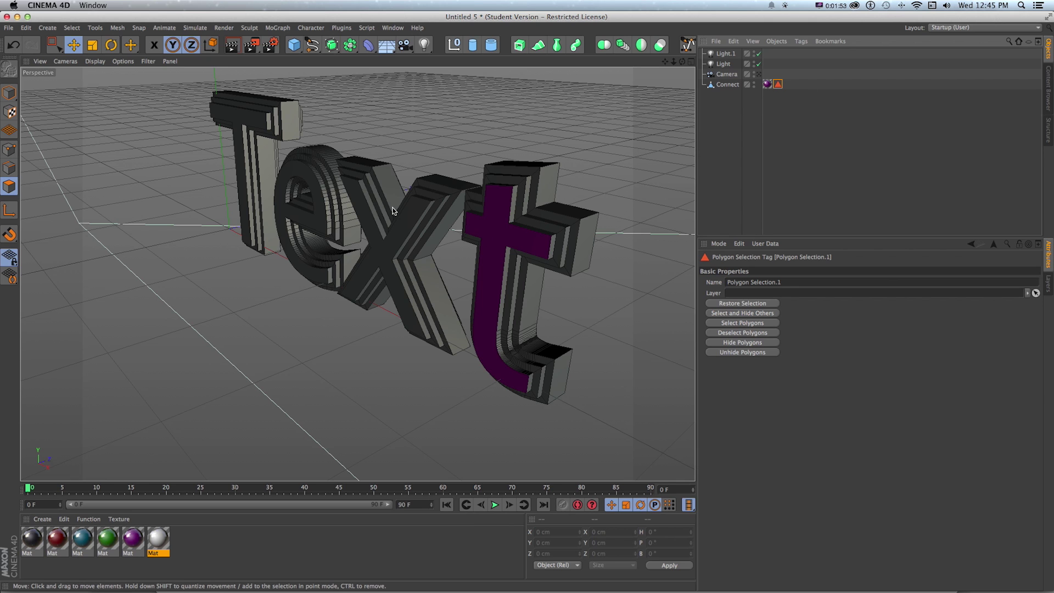
# Select the x's front face and apply the green material to it.
pyautogui.click(404, 226)
pyautogui.click(389, 233)
pyautogui.moveTo(132, 539); pyautogui.dragTo(384, 258)
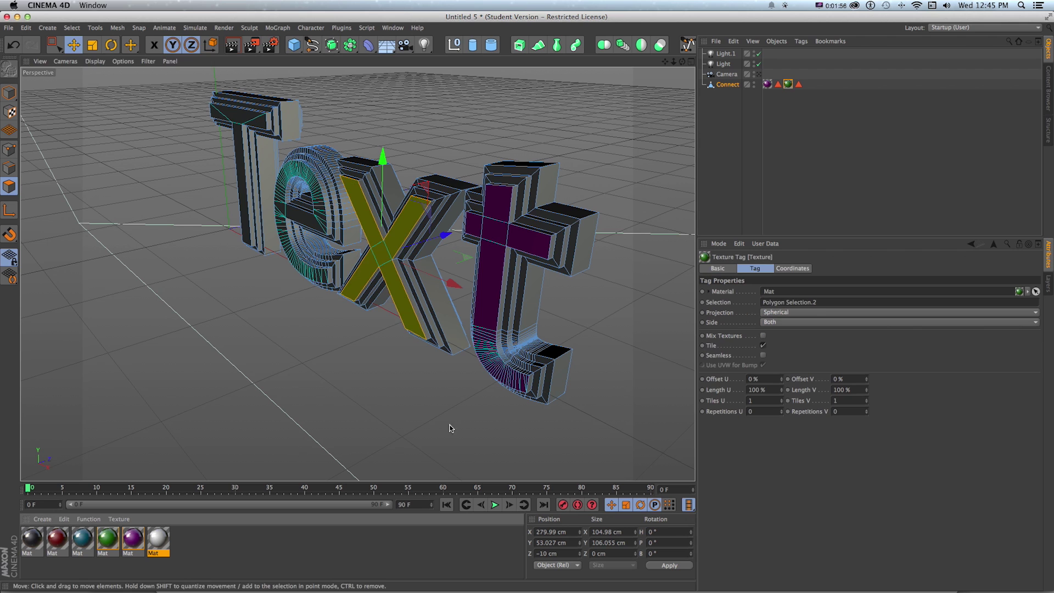
pyautogui.click(776, 169)
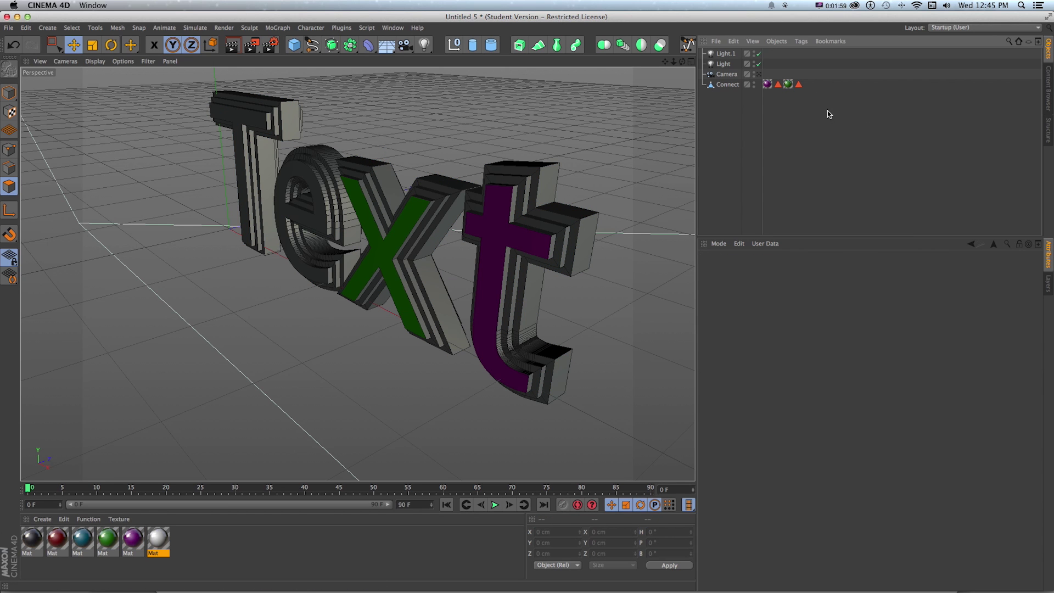
pyautogui.moveTo(466, 195)
pyautogui.keyDown('alt'); pyautogui.mouseDown()
pyautogui.moveTo(523, 187)
pyautogui.moveTo(476, 211)
pyautogui.mouseUp(); pyautogui.keyUp('alt')
pyautogui.press('1')
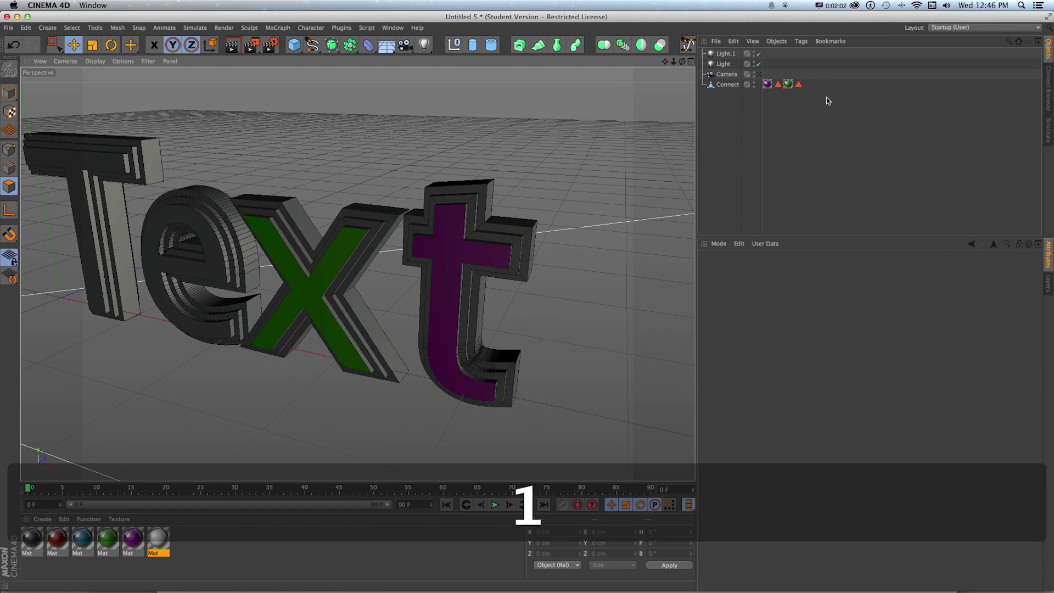
# Inspect the purple texture tag and the polygon selection tag that belongs to it.
pyautogui.click(767, 84)
pyautogui.click(777, 84)
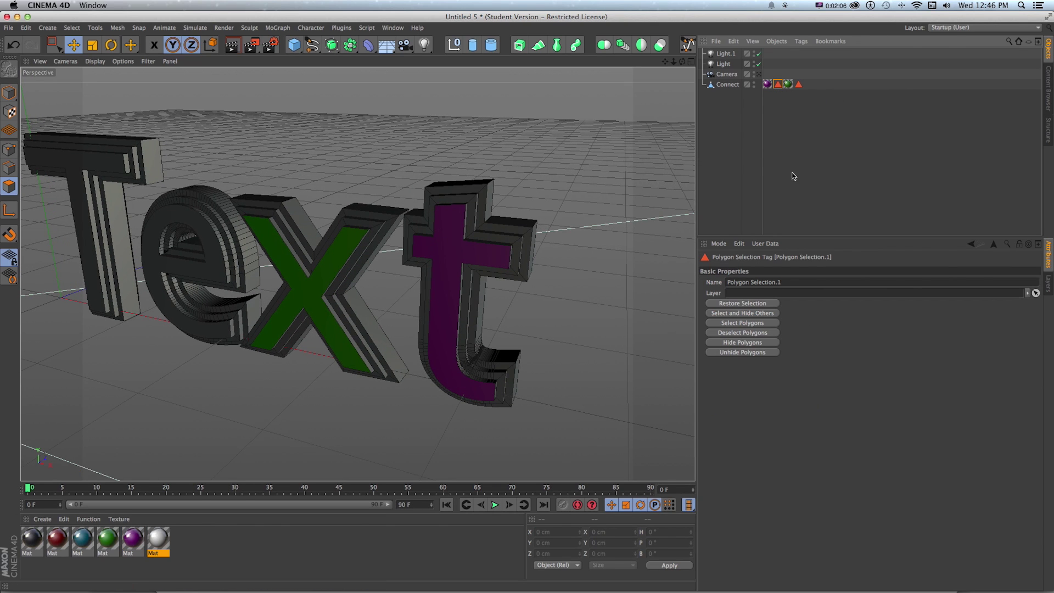
# Delete all the material and polygon selection tags from the Connect object.
pyautogui.moveTo(810, 101); pyautogui.dragTo(749, 78)
pyautogui.press('Delete')
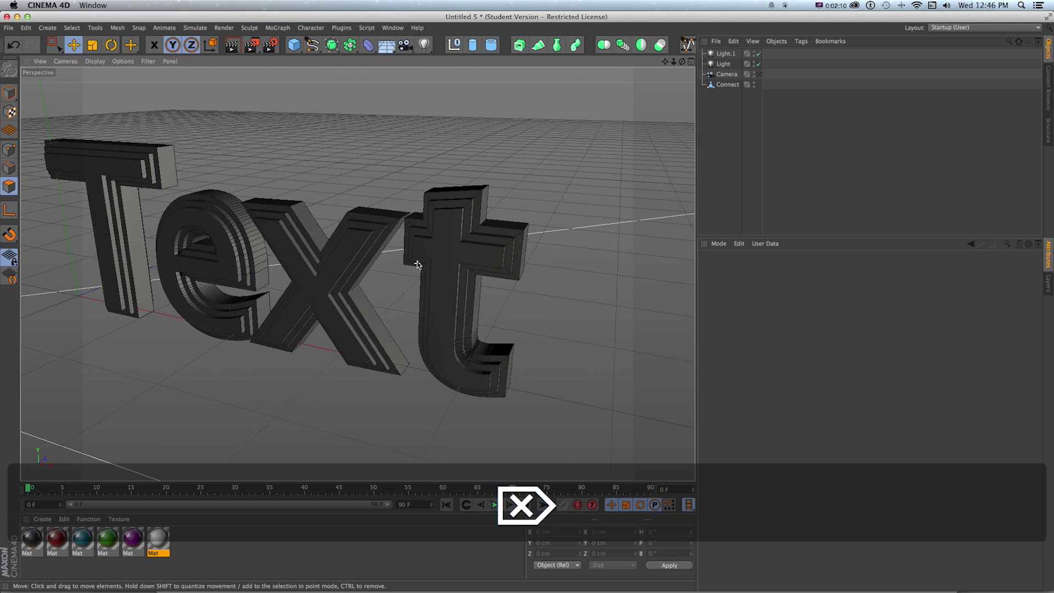
pyautogui.press('1')
pyautogui.moveTo(450, 277)
pyautogui.mouseDown()
pyautogui.moveTo(522, 282)
pyautogui.moveTo(443, 281)
pyautogui.mouseUp()
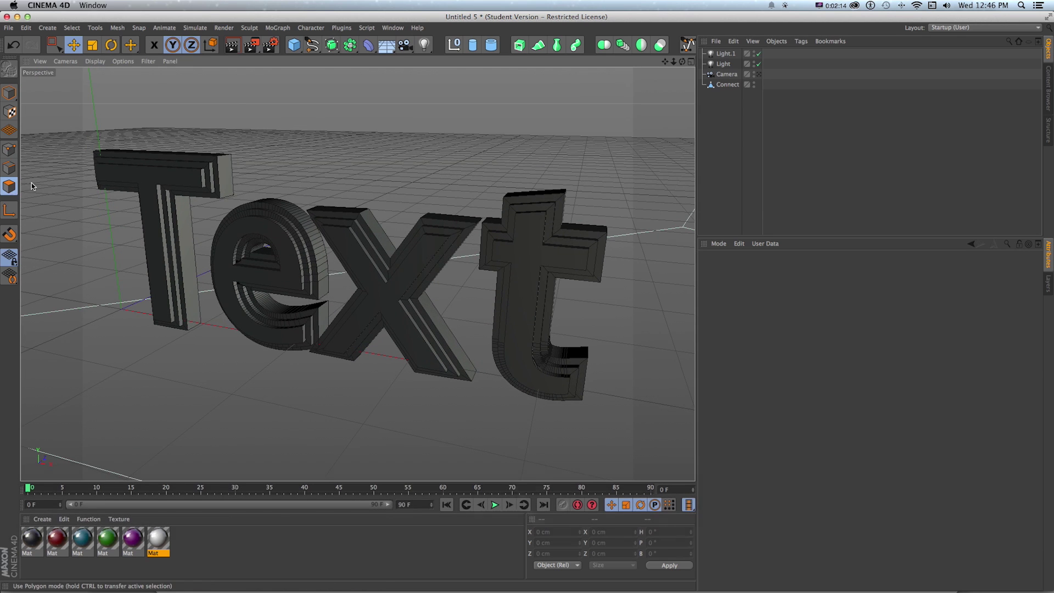
# Select the front faces of the T and the x and store them with Set Selection.
pyautogui.click(156, 189)
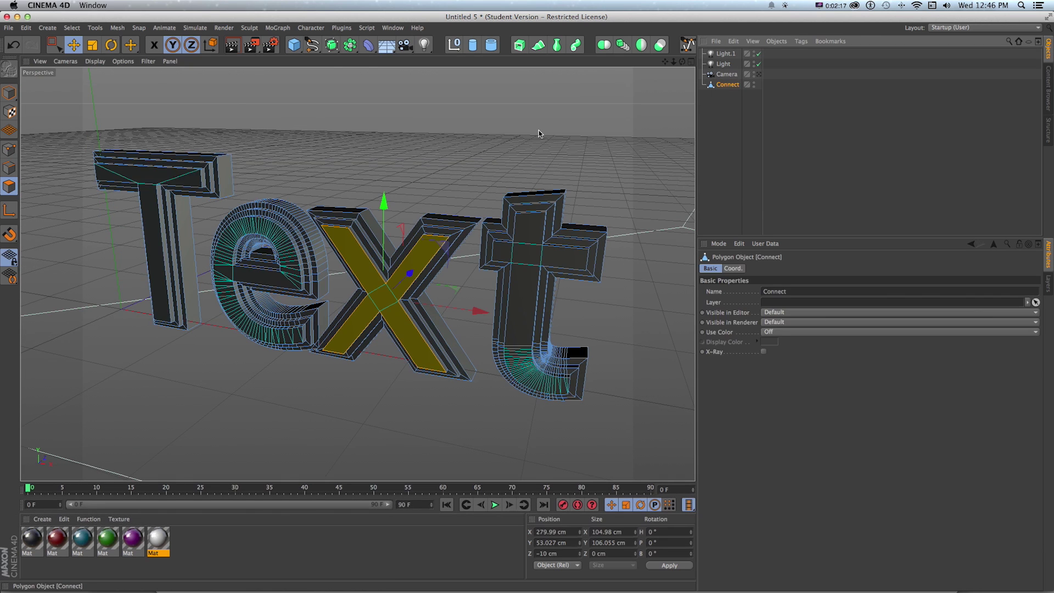
pyautogui.click(149, 182)
pyautogui.keyDown('shift'); pyautogui.click(386, 302); pyautogui.keyUp('shift')
pyautogui.keyDown('alt'); pyautogui.moveTo(576, 231); pyautogui.dragTo(568, 250); pyautogui.keyUp('alt')
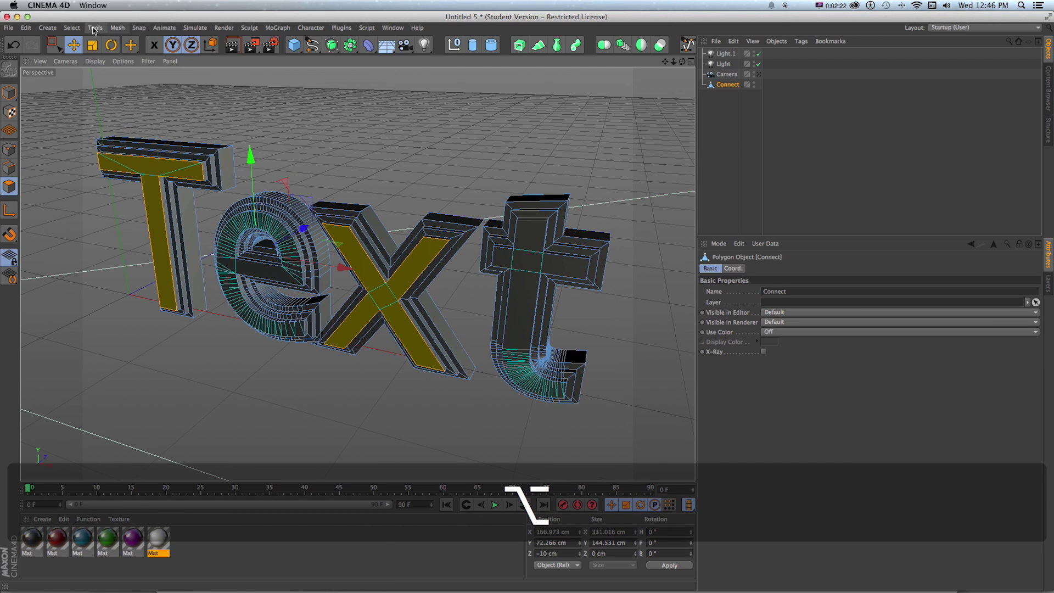
pyautogui.click(72, 27)
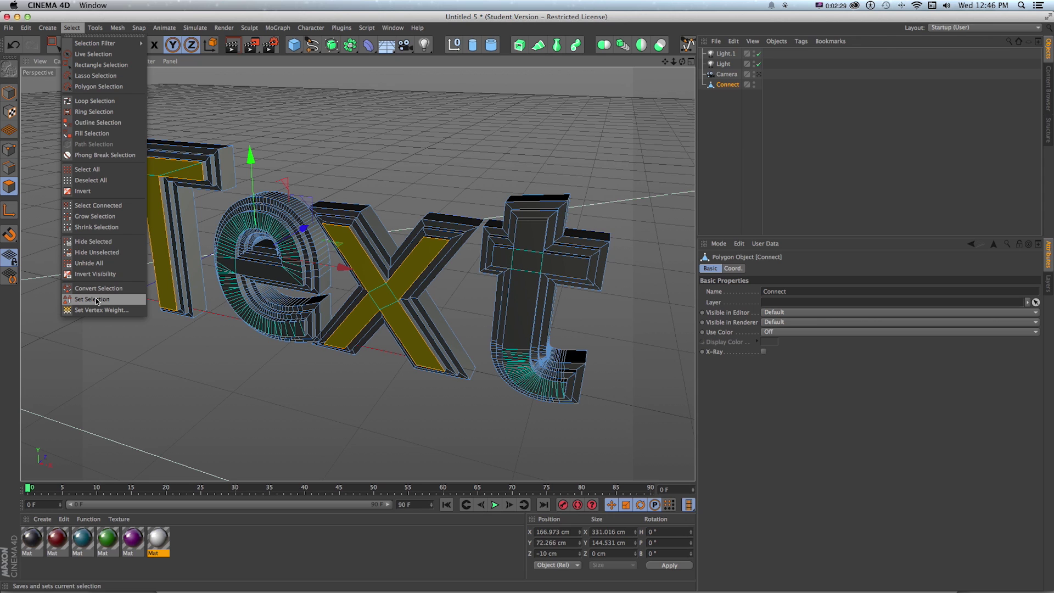
pyautogui.press('Escape')
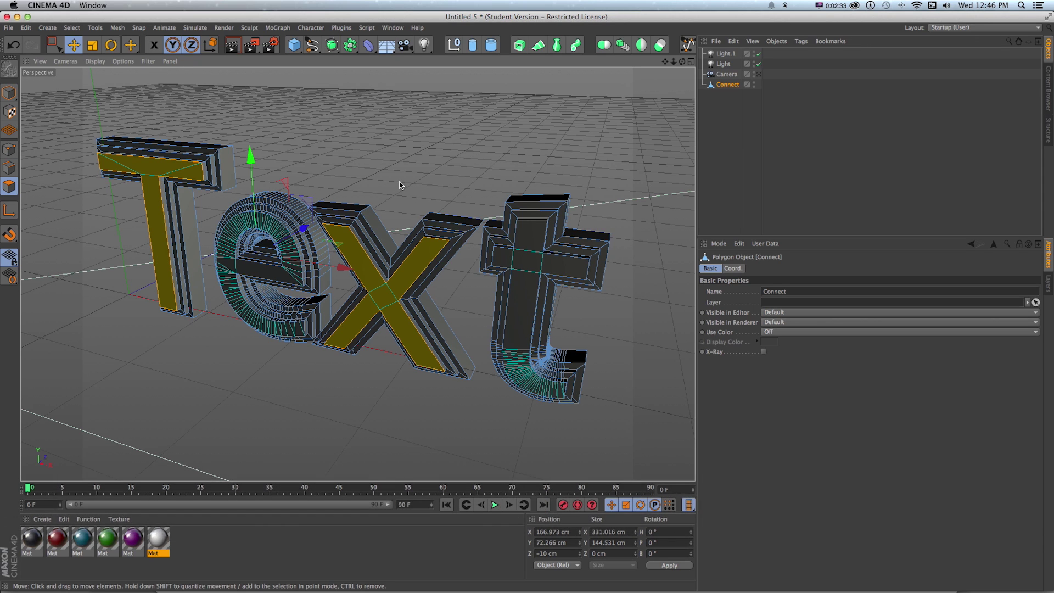
pyautogui.hotkey('shift', 'c')
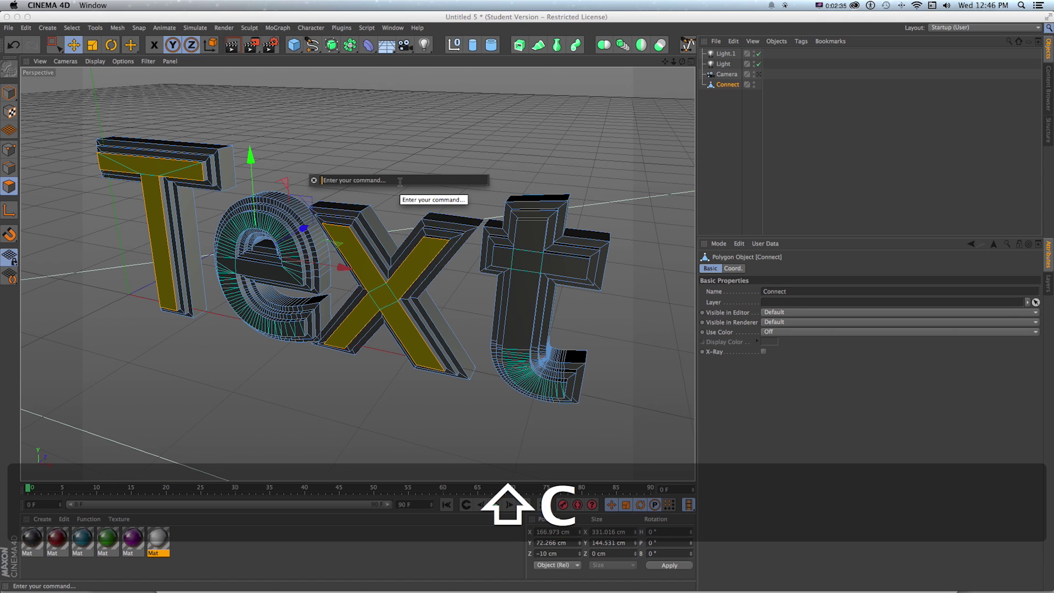
pyautogui.write('SET SELECT')
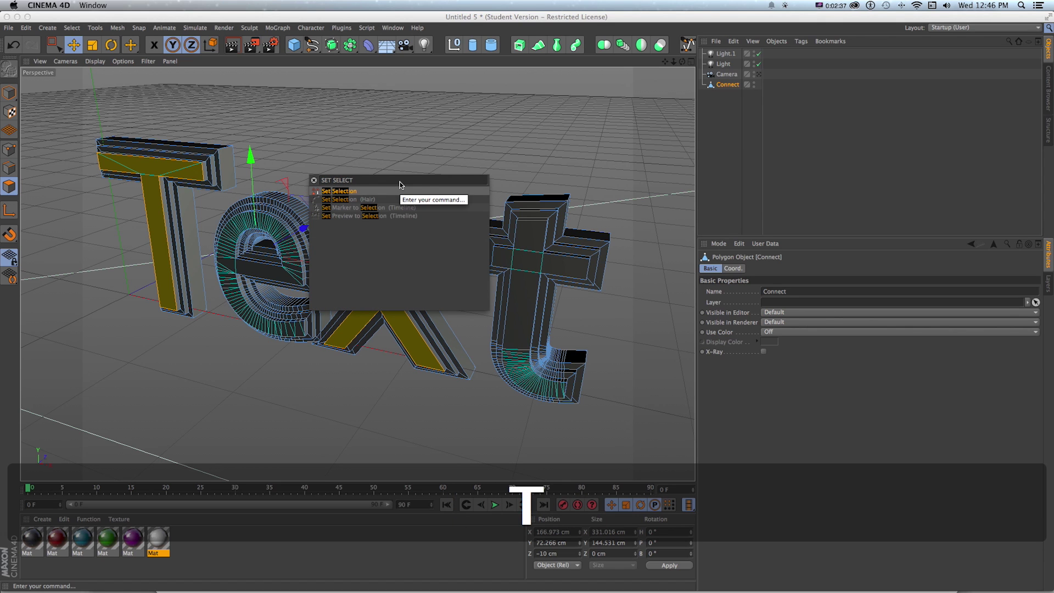
pyautogui.click(327, 192)
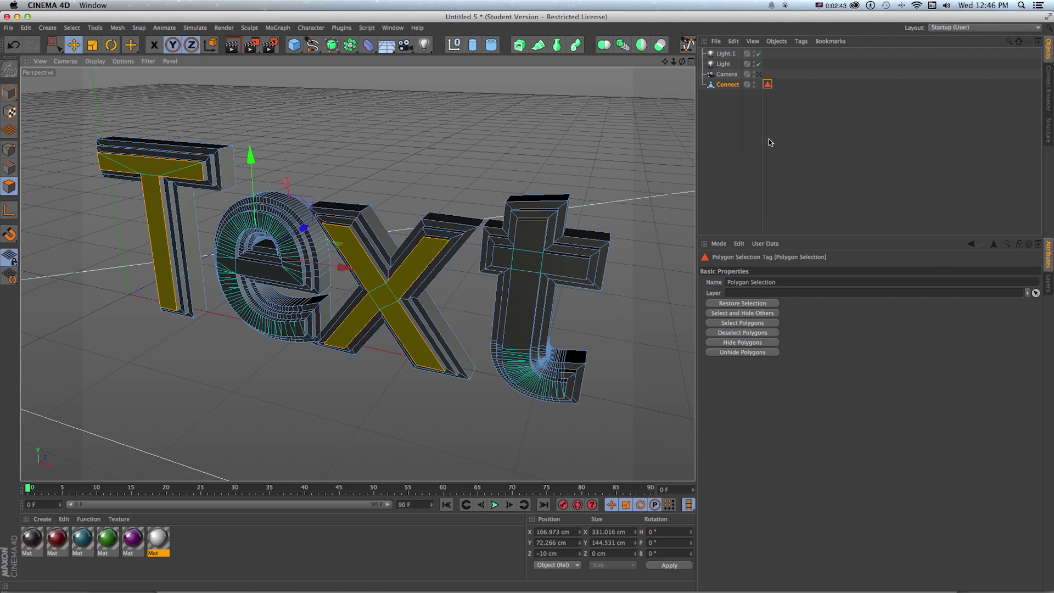
# Name the new polygon selection tag tx-front and test recalling its stored faces.
pyautogui.click(793, 282)
pyautogui.write('TXT')
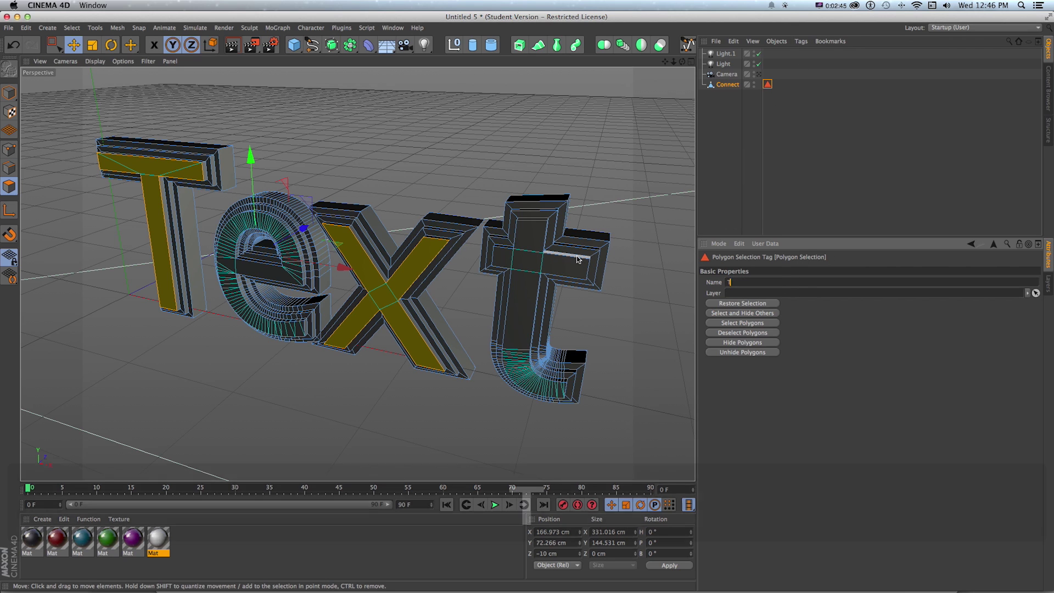
pyautogui.press('BackSpace')
pyautogui.press('BackSpace')
pyautogui.press('BackSpace')
pyautogui.write('tx-front')
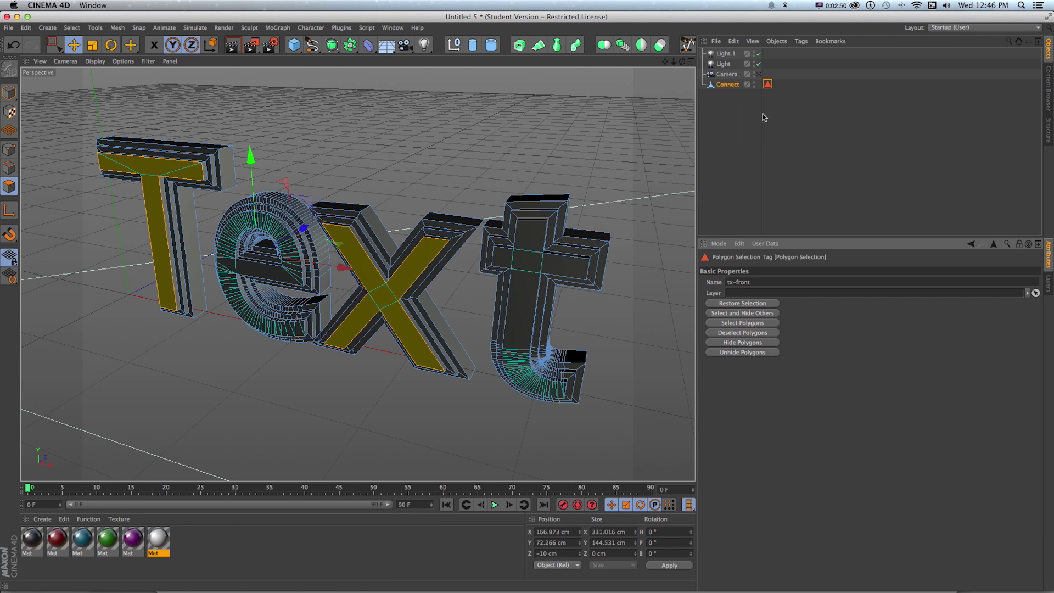
pyautogui.click(796, 116)
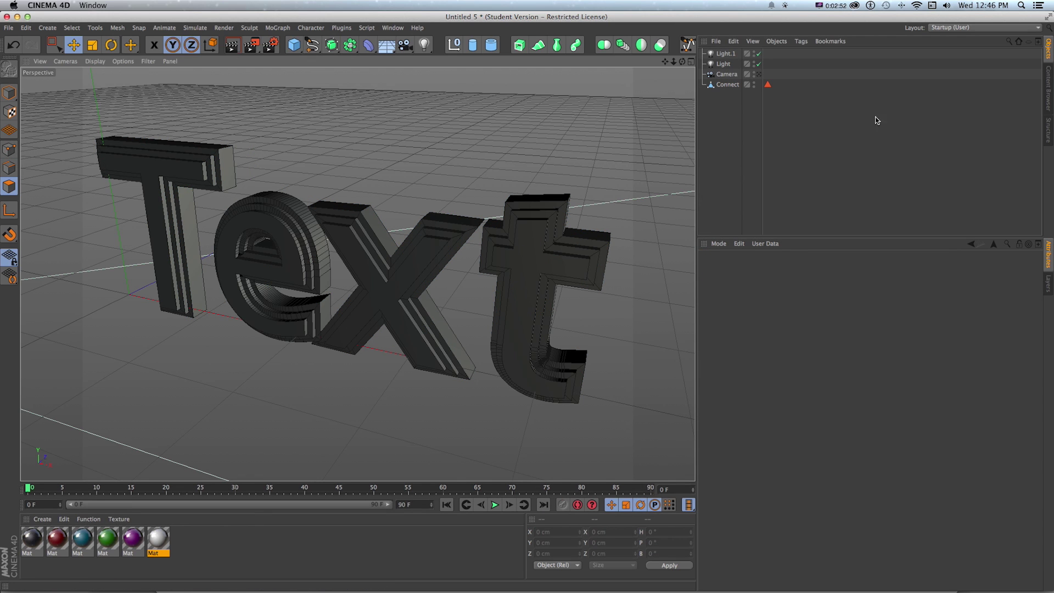
pyautogui.click(768, 85)
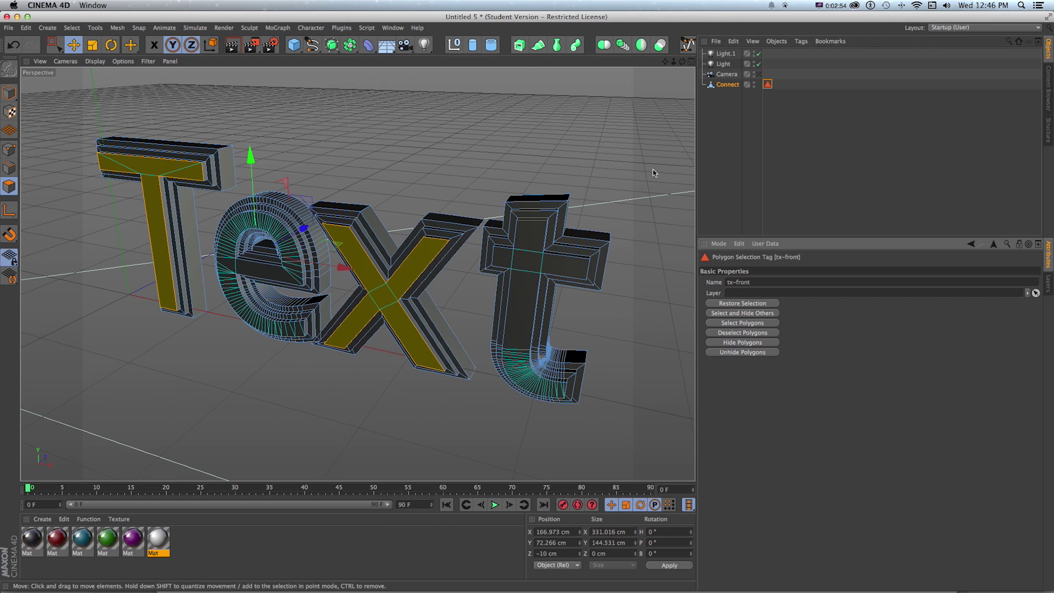
pyautogui.click(504, 138)
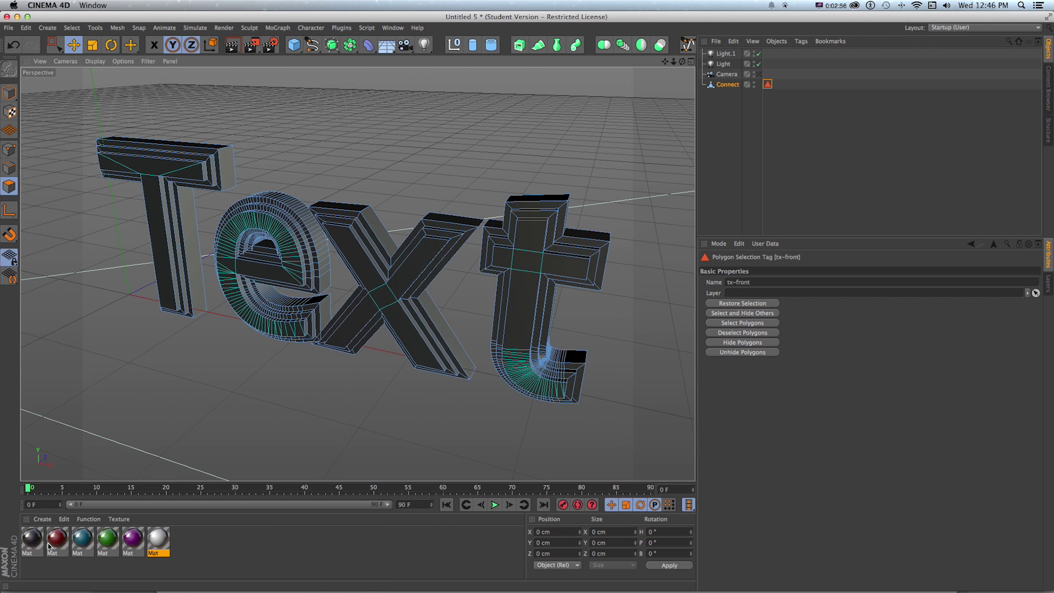
# Apply the red material to the Connect object and restrict it to the tx-front selection.
pyautogui.moveTo(51, 544); pyautogui.dragTo(729, 86)
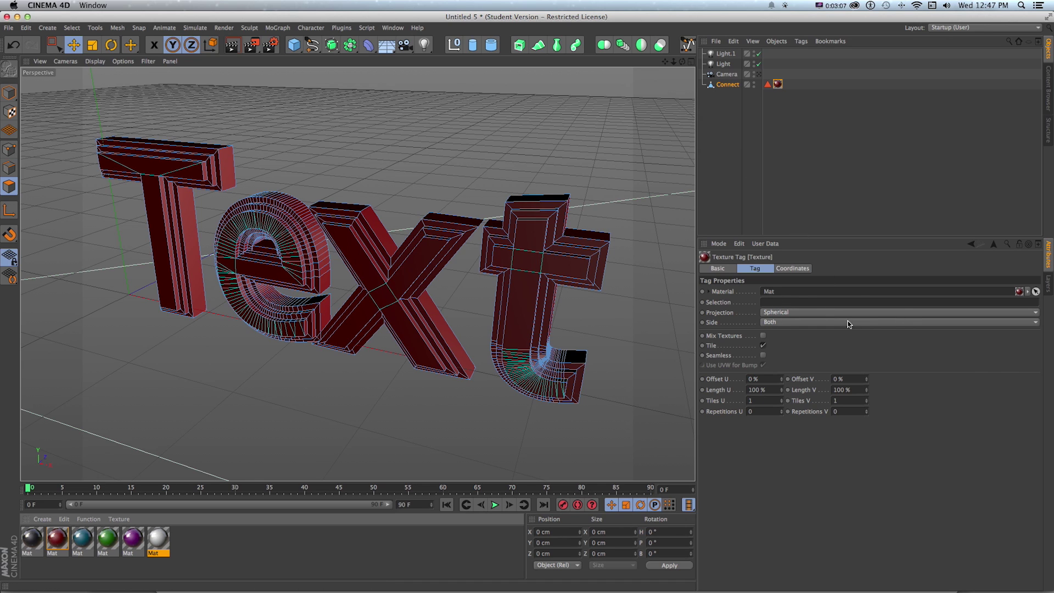
pyautogui.click(767, 84)
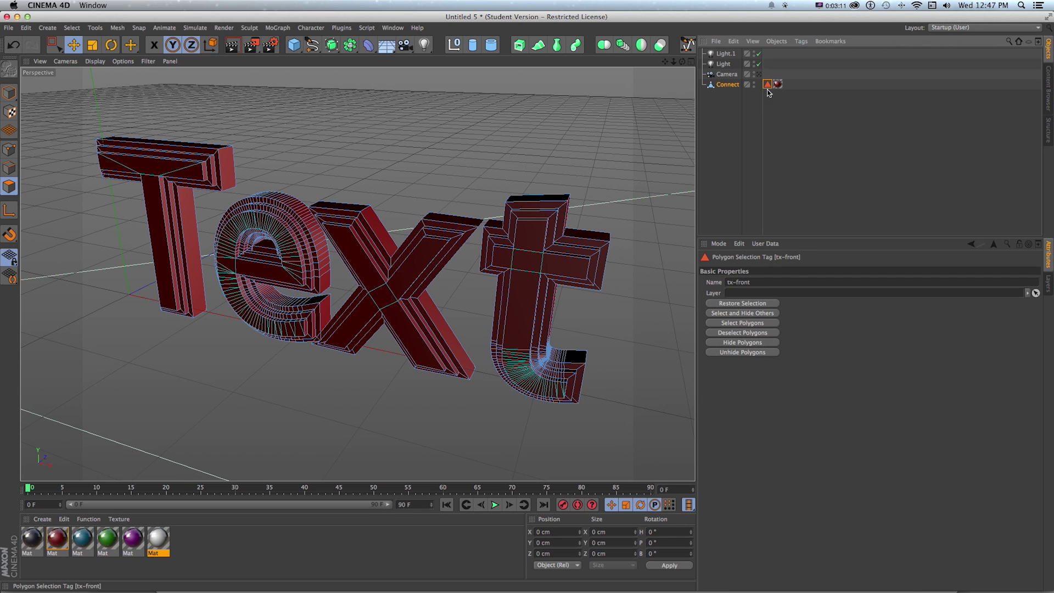
pyautogui.press('super+c')
pyautogui.click(777, 84)
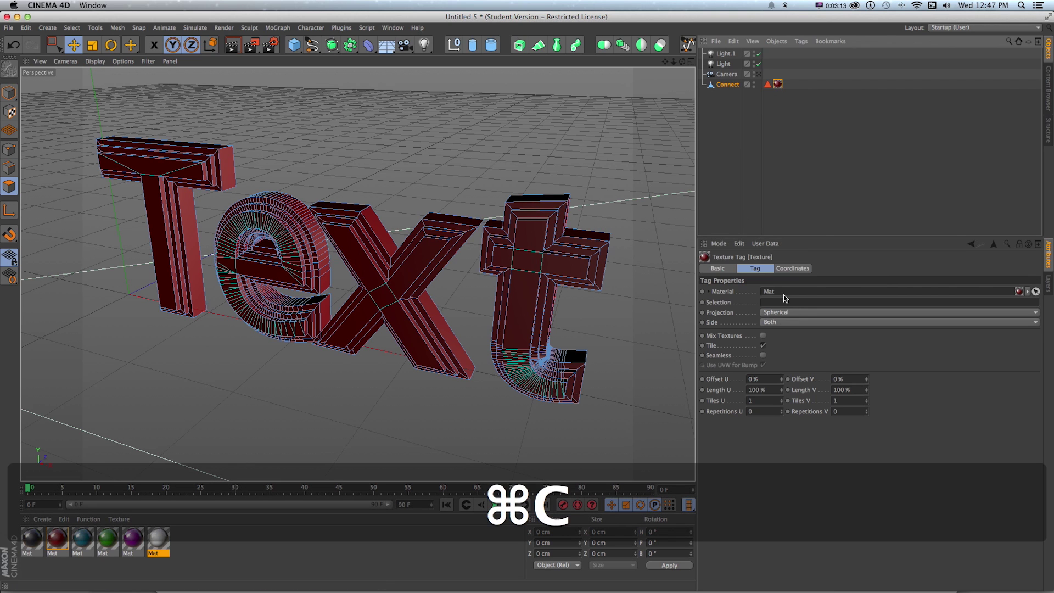
pyautogui.click(777, 302)
pyautogui.press('super+v')
pyautogui.click(748, 184)
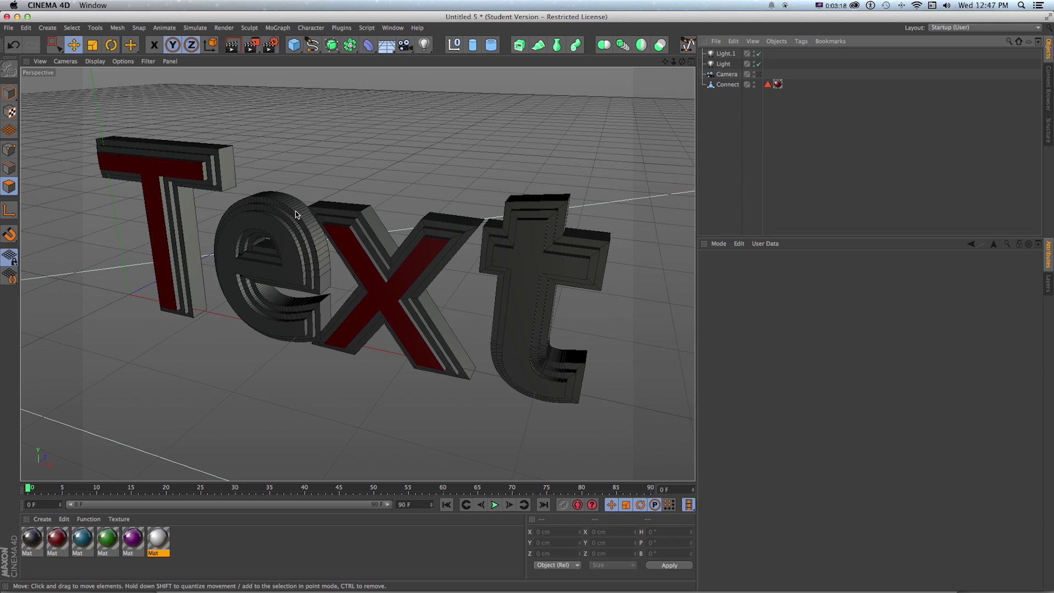
# Select the front faces of the e and the final t and store them with Set Selection.
pyautogui.click(208, 198)
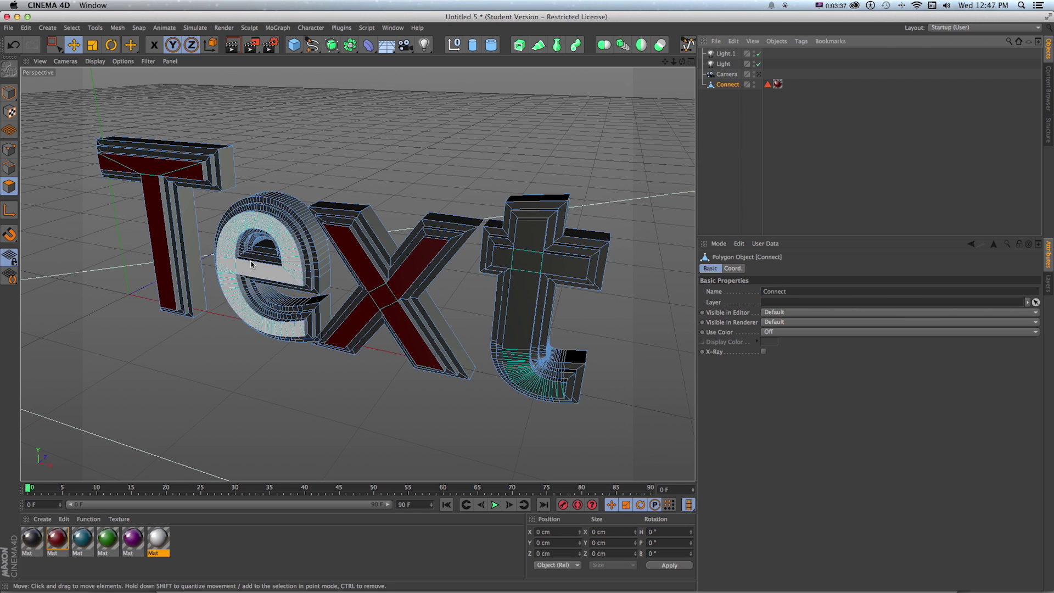
pyautogui.click(288, 264)
pyautogui.keyDown('shift'); pyautogui.click(529, 271); pyautogui.keyUp('shift')
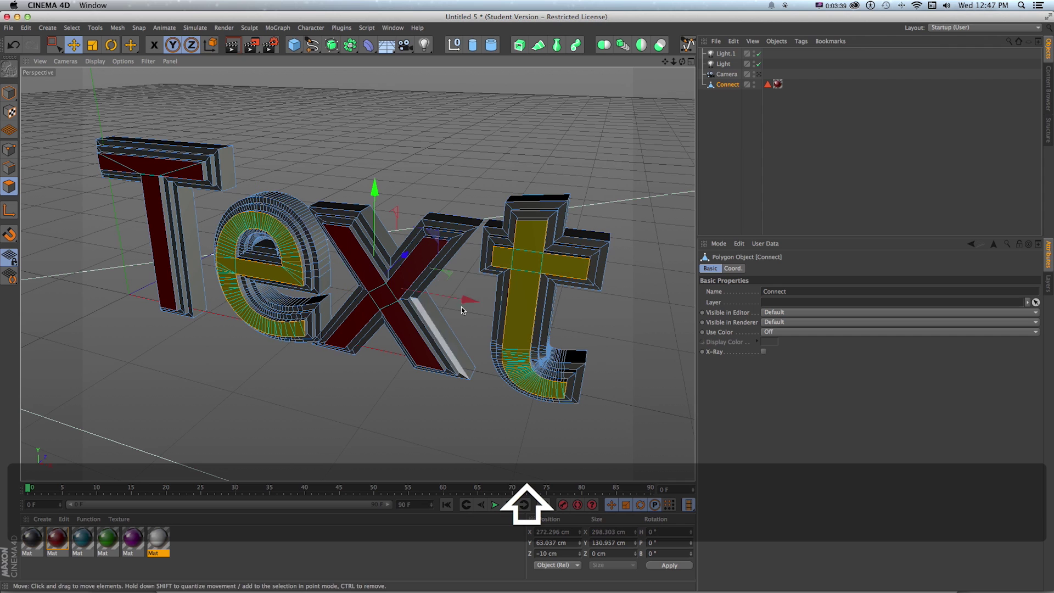
pyautogui.hotkey('shift', 'c')
pyautogui.write('set se')
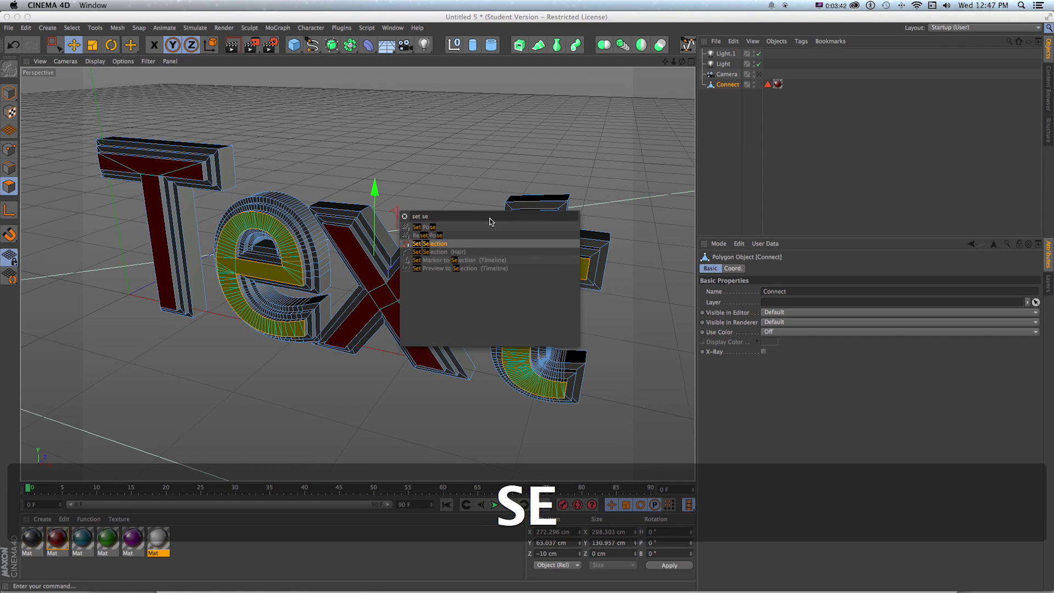
pyautogui.press('Return')
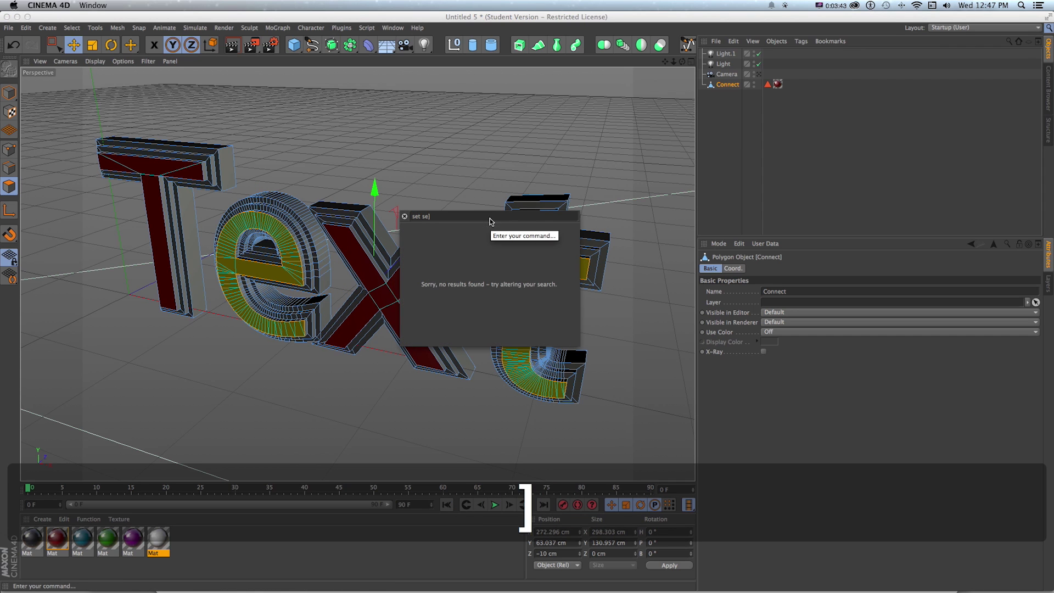
# Name the second polygon selection tag et-front.
pyautogui.click(744, 281)
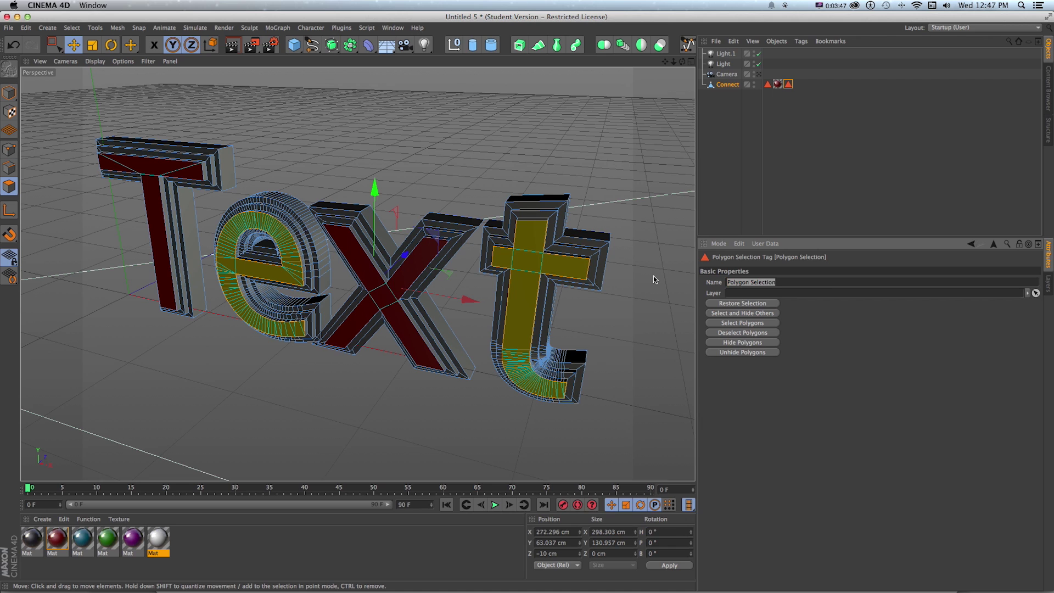
pyautogui.write('et-front')
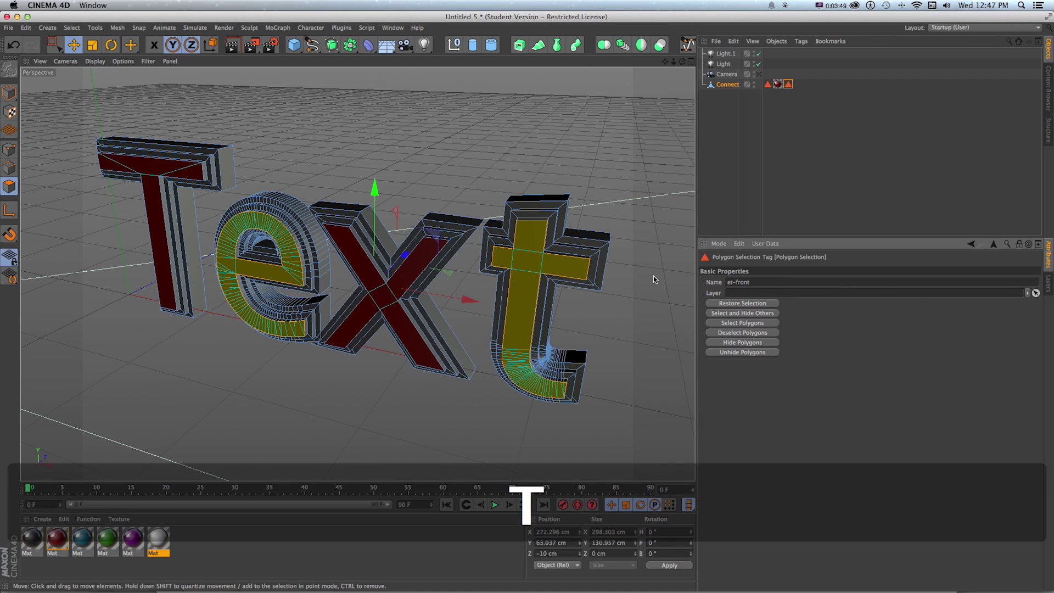
pyautogui.press('Return')
pyautogui.press('super+z')
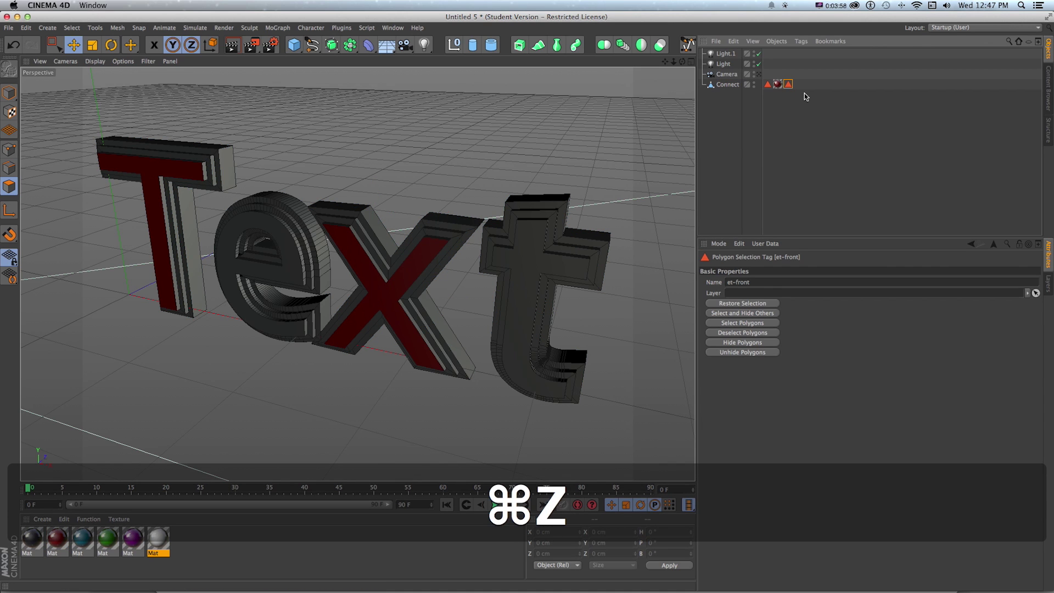
# Recall the et-front faces and reorder the Connect object's tags so tx-front follows the red texture tag.
pyautogui.doubleClick(786, 84)
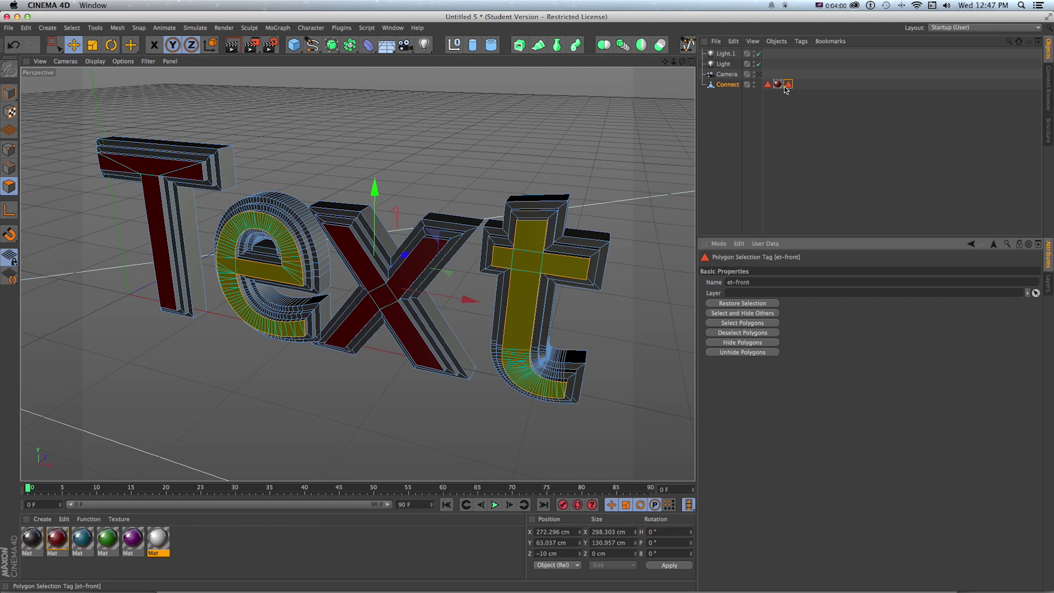
pyautogui.click(773, 98)
pyautogui.moveTo(768, 85); pyautogui.dragTo(783, 86)
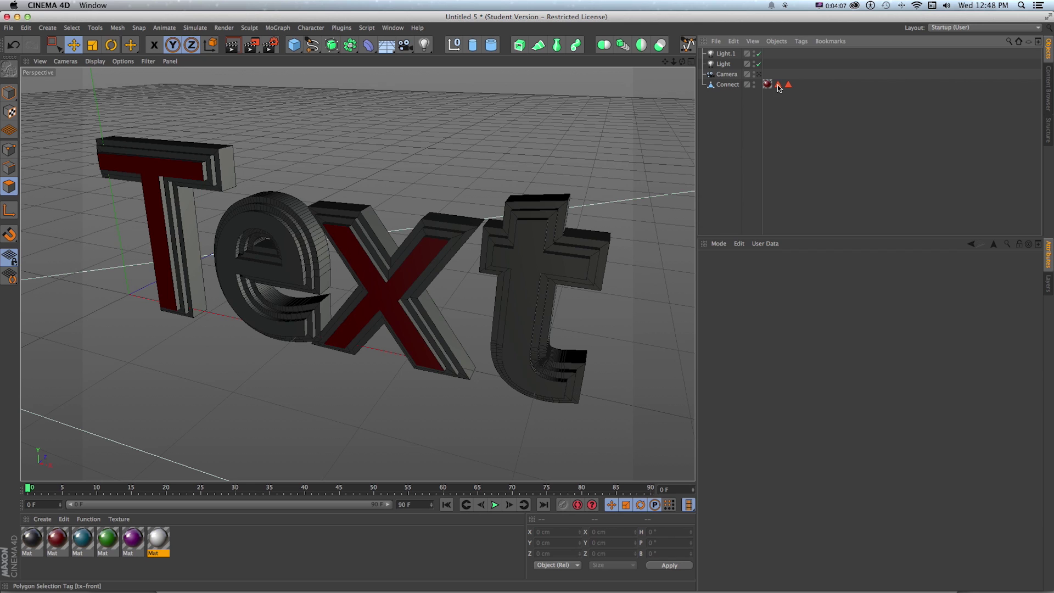
# Recall the tx-front faces and add the back faces of the final t and the e to the selection.
pyautogui.doubleClick(777, 84)
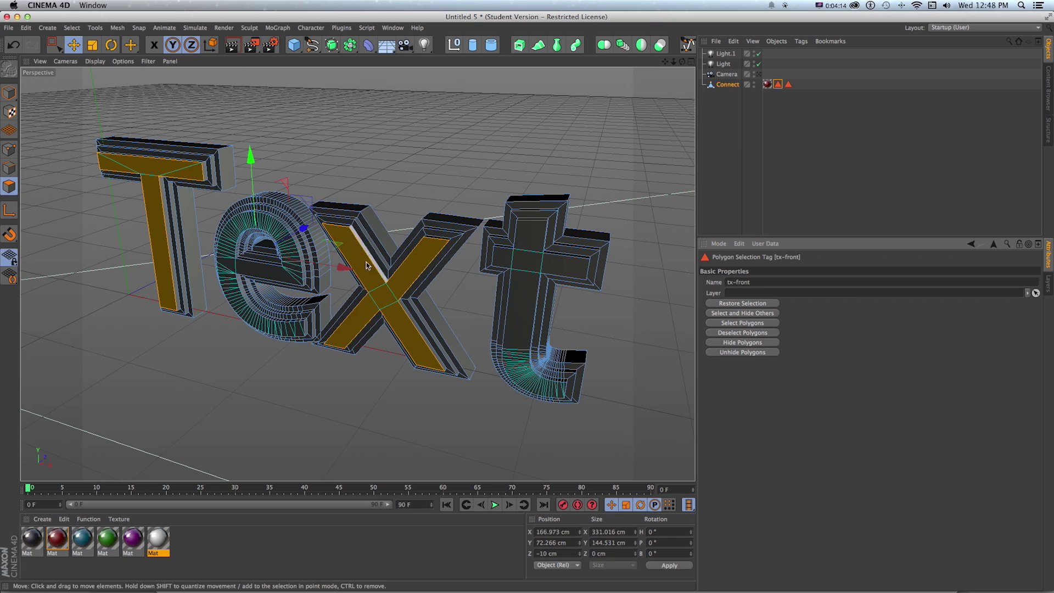
pyautogui.keyDown('alt'); pyautogui.moveTo(537, 282); pyautogui.dragTo(548, 225); pyautogui.keyUp('alt')
pyautogui.keyDown('alt'); pyautogui.moveTo(362, 214); pyautogui.dragTo(395, 221); pyautogui.keyUp('alt')
pyautogui.click(404, 221)
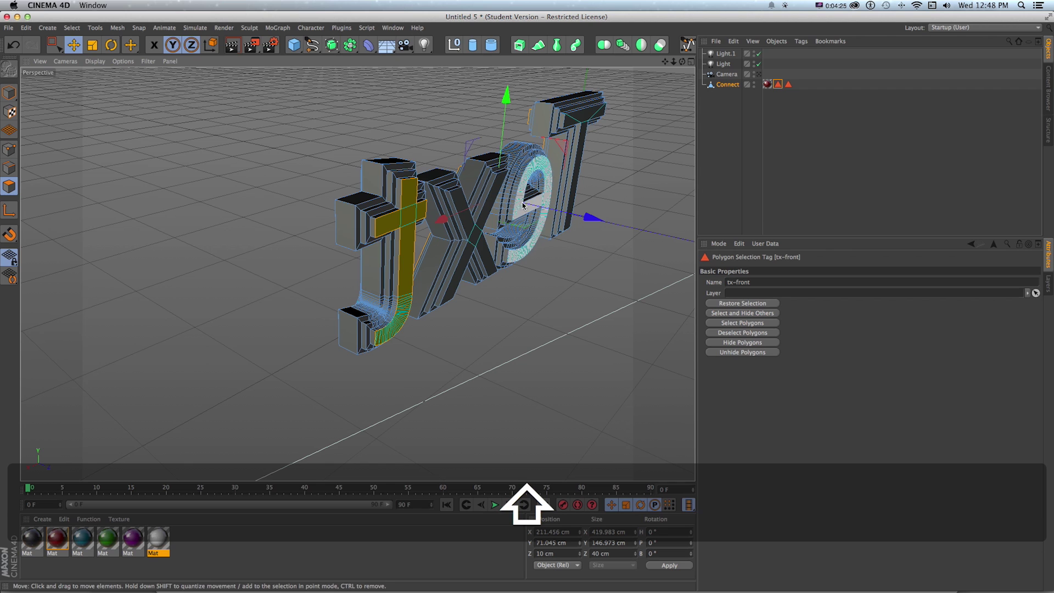
pyautogui.keyDown('shift'); pyautogui.click(519, 209); pyautogui.keyUp('shift')
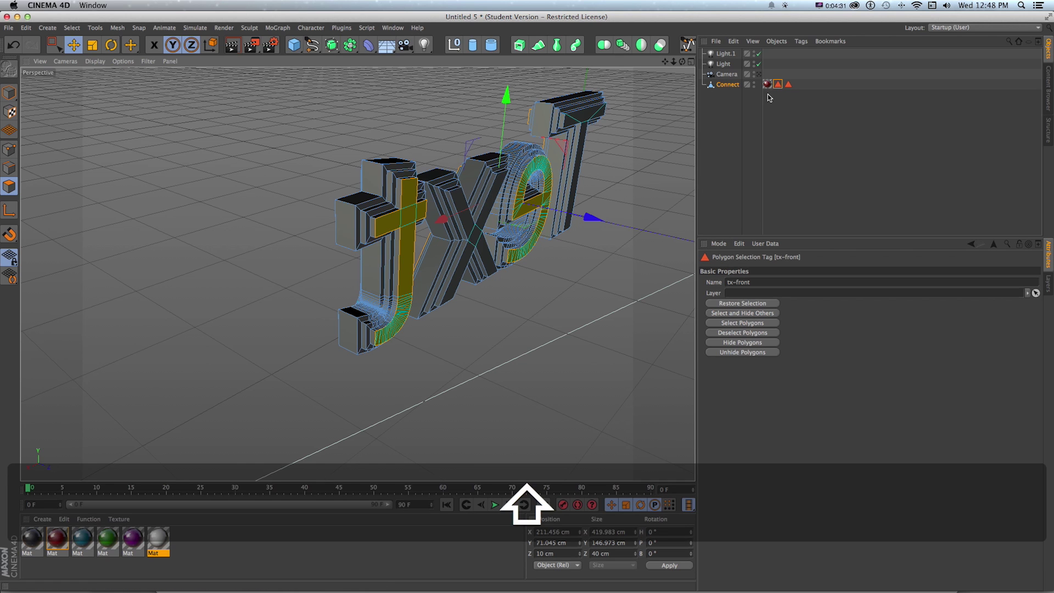
# Overwrite the tx-front tag with the extended selection using Set Selection and recall it.
pyautogui.hotkey('shift', 'c')
pyautogui.write('se')
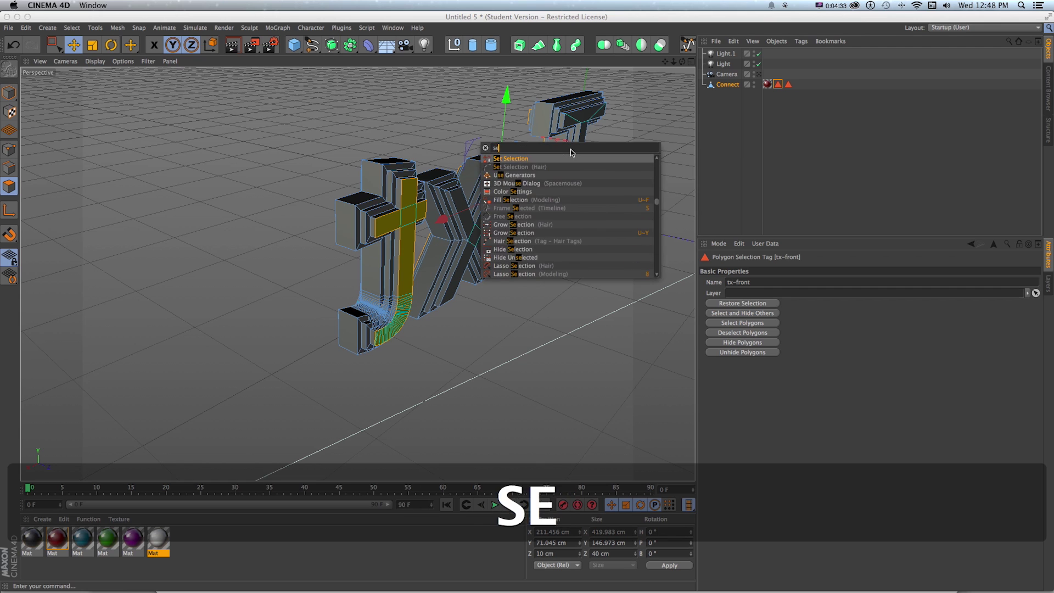
pyautogui.write('t')
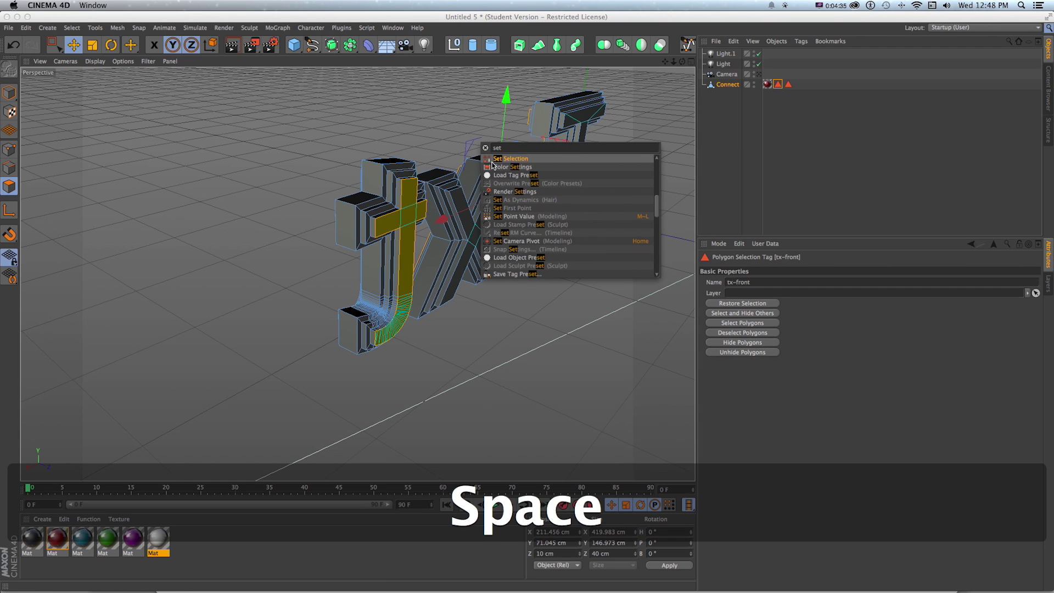
pyautogui.click(490, 159)
pyautogui.click(792, 125)
pyautogui.doubleClick(777, 84)
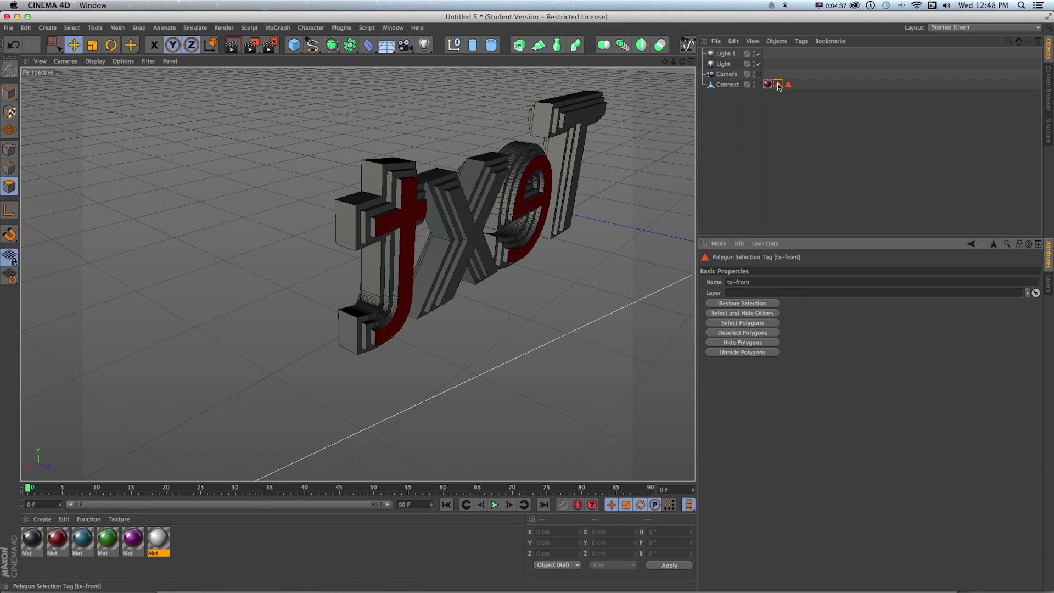
# Consult the TextEdit note of cap and rounding selection names, return to Cinema 4D and examine the letters' side faces.
pyautogui.keyDown('alt'); pyautogui.moveTo(291, 302); pyautogui.dragTo(488, 231); pyautogui.keyUp('alt')
pyautogui.press('super+Tab')
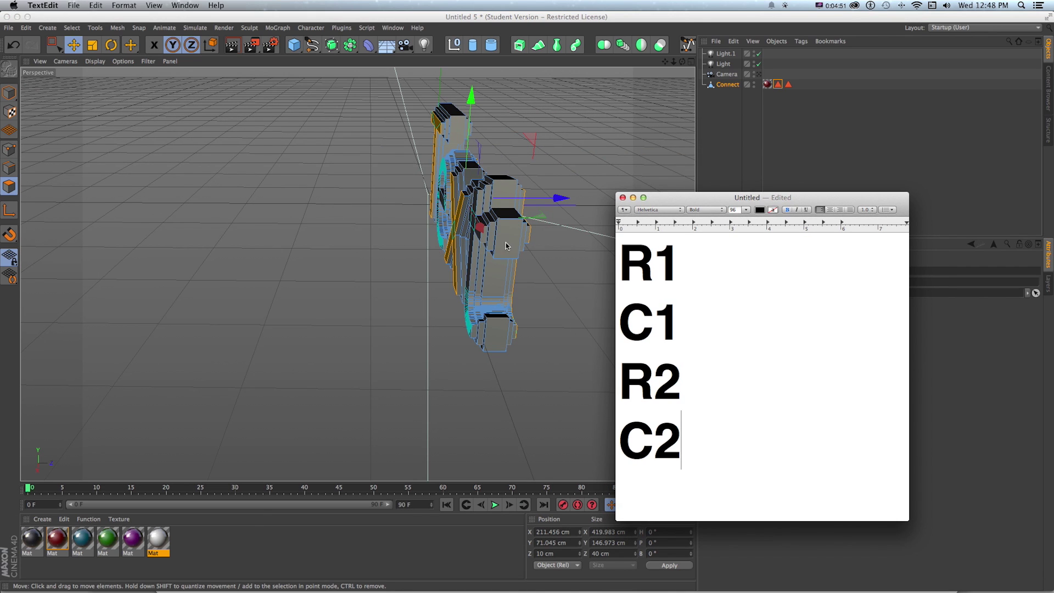
pyautogui.press('super+Tab')
pyautogui.keyDown('alt'); pyautogui.moveTo(332, 390); pyautogui.dragTo(364, 181); pyautogui.keyUp('alt')
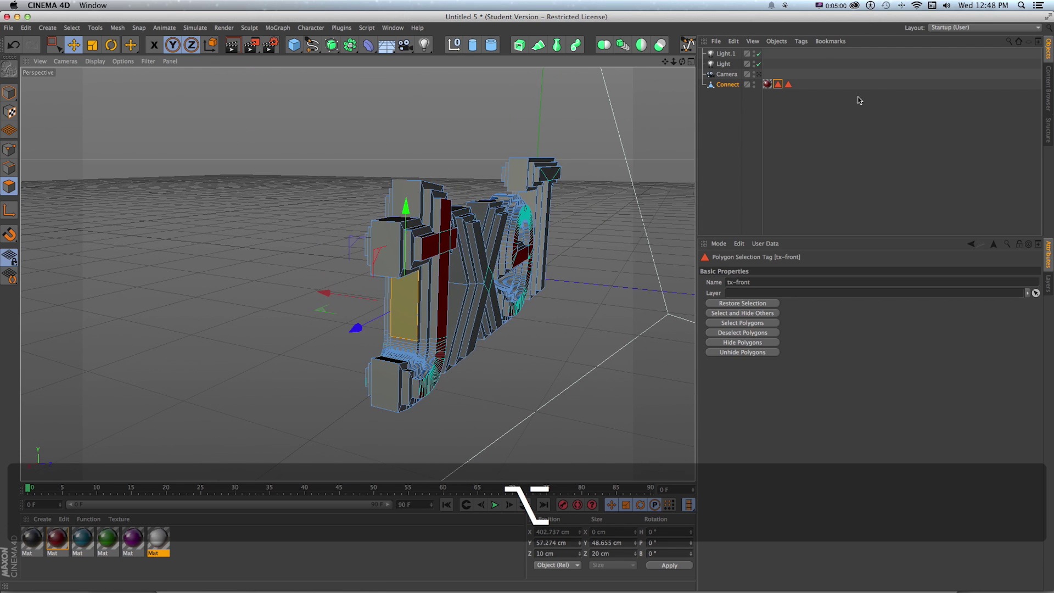
# Check the red texture tag's selection setting and the tx-front selection tag on the Connect object.
pyautogui.click(772, 85)
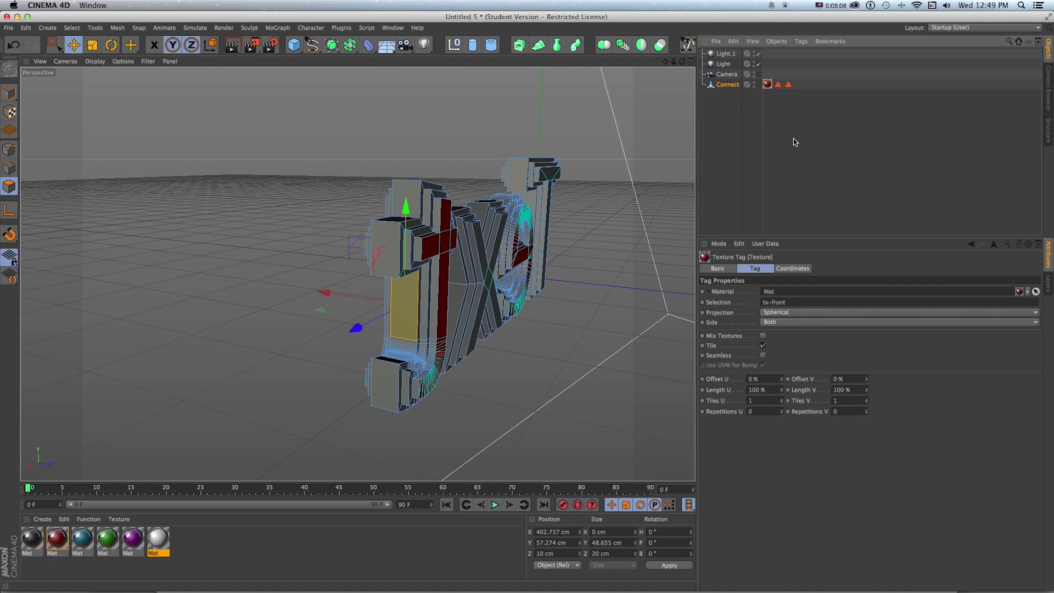
pyautogui.click(778, 85)
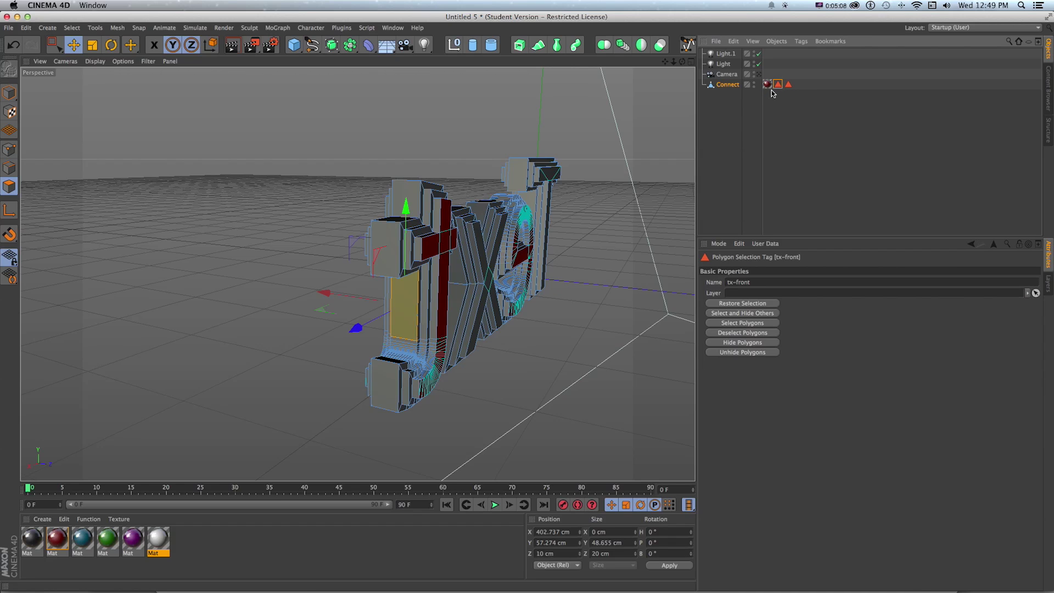
pyautogui.keyDown('alt'); pyautogui.moveTo(445, 295); pyautogui.dragTo(524, 303); pyautogui.keyUp('alt')
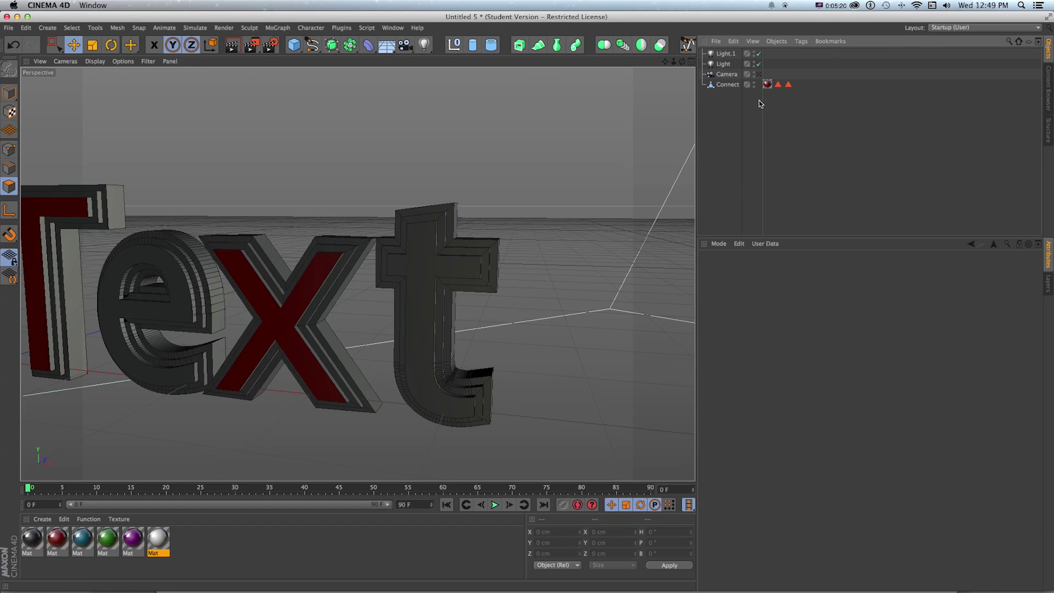
# Recall the et-front faces and add the back faces of the x and the capital T to the selection.
pyautogui.click(788, 84)
pyautogui.keyDown('alt'); pyautogui.moveTo(384, 274); pyautogui.dragTo(205, 213); pyautogui.keyUp('alt')
pyautogui.keyDown('shift'); pyautogui.click(429, 284); pyautogui.keyUp('shift')
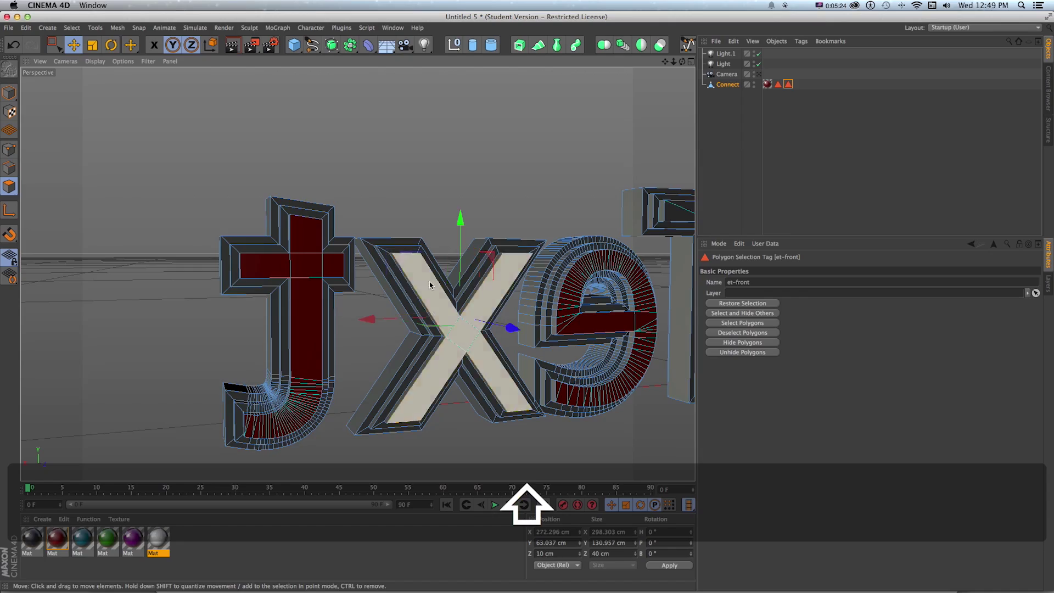
pyautogui.press('1')
pyautogui.moveTo(535, 282); pyautogui.dragTo(344, 273)
pyautogui.keyDown('shift'); pyautogui.click(555, 240); pyautogui.keyUp('shift')
pyautogui.keyDown('alt'); pyautogui.moveTo(555, 240); pyautogui.dragTo(390, 245); pyautogui.keyUp('alt')
pyautogui.press('1')
pyautogui.keyDown('alt'); pyautogui.moveTo(390, 245); pyautogui.dragTo(402, 280); pyautogui.keyUp('alt')
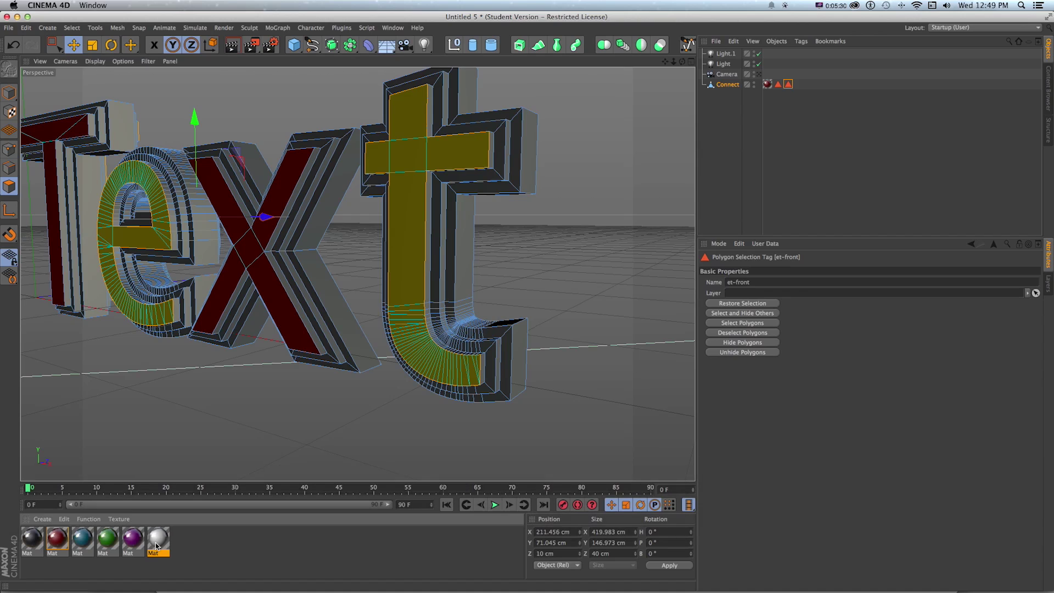
# Apply the white material to Connect, restrict it to the et-front selection, and place its tag directly after the red texture tag.
pyautogui.moveTo(729, 88); pyautogui.dragTo(802, 92)
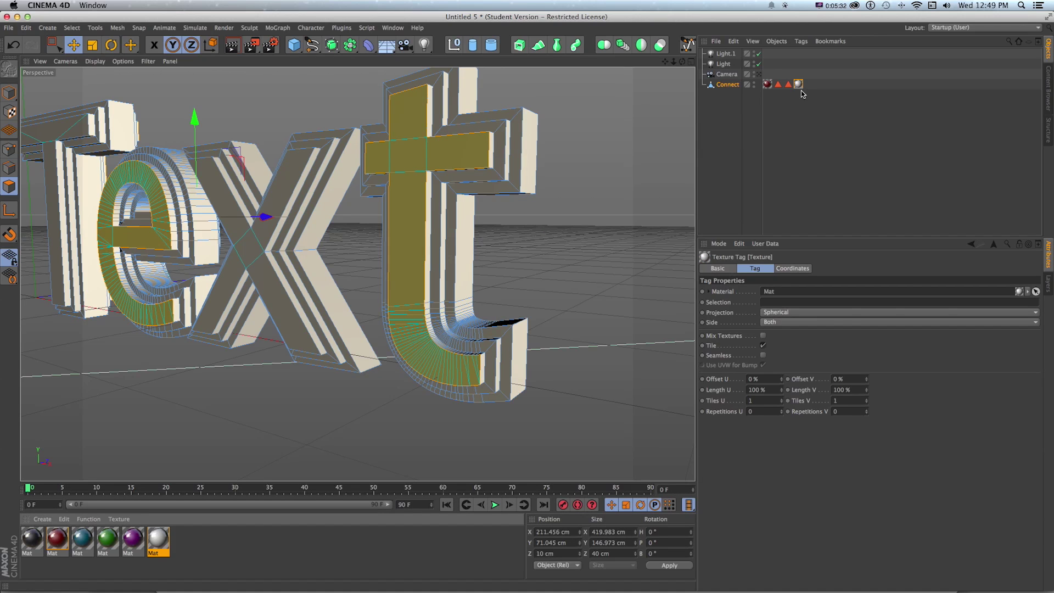
pyautogui.click(788, 84)
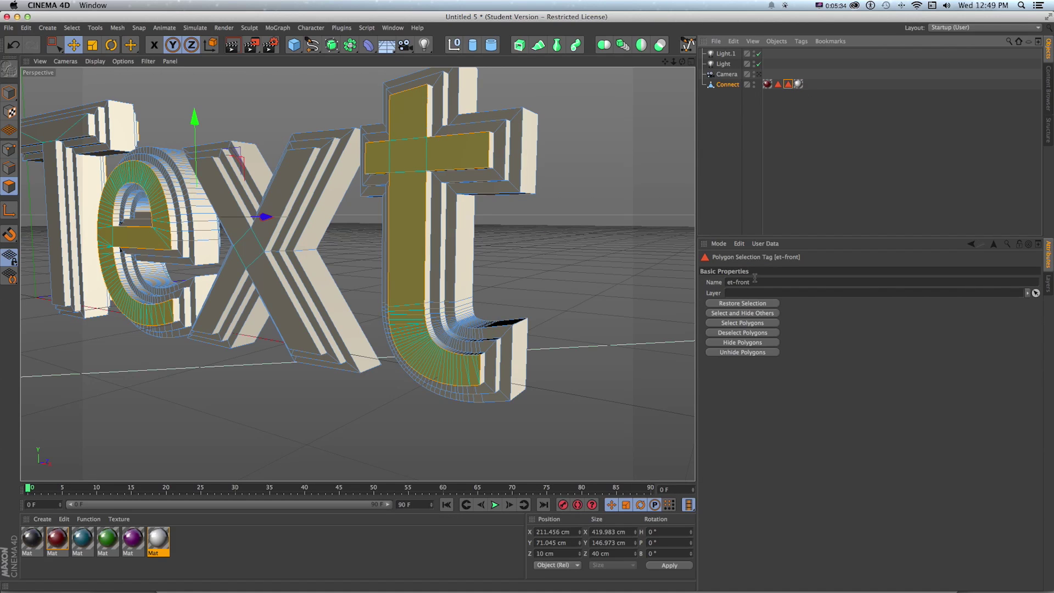
pyautogui.moveTo(755, 282); pyautogui.dragTo(723, 282)
pyautogui.press('super+c')
pyautogui.click(798, 84)
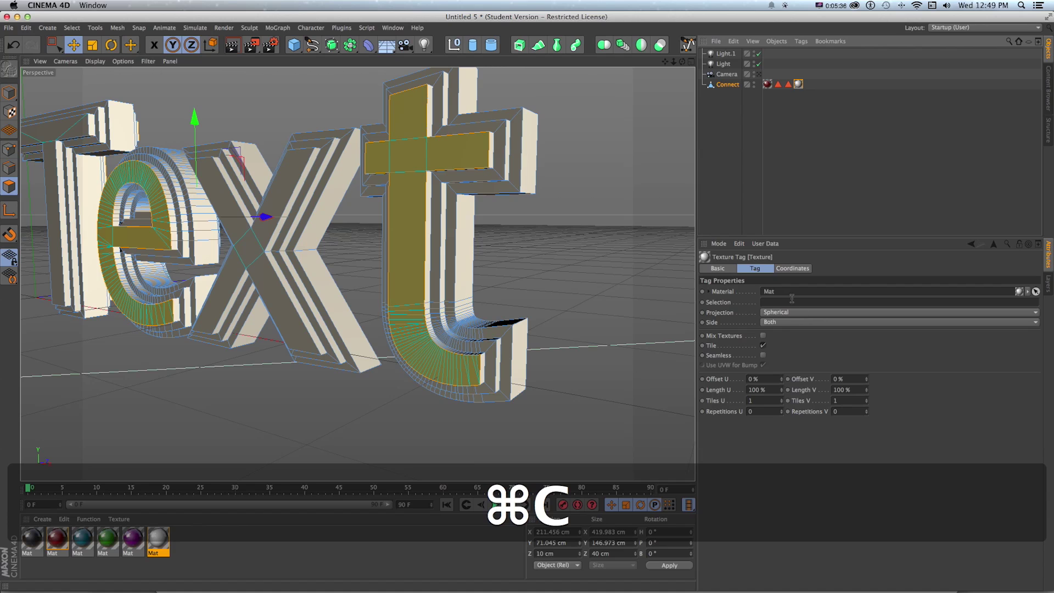
pyautogui.press('super+v')
pyautogui.click(730, 170)
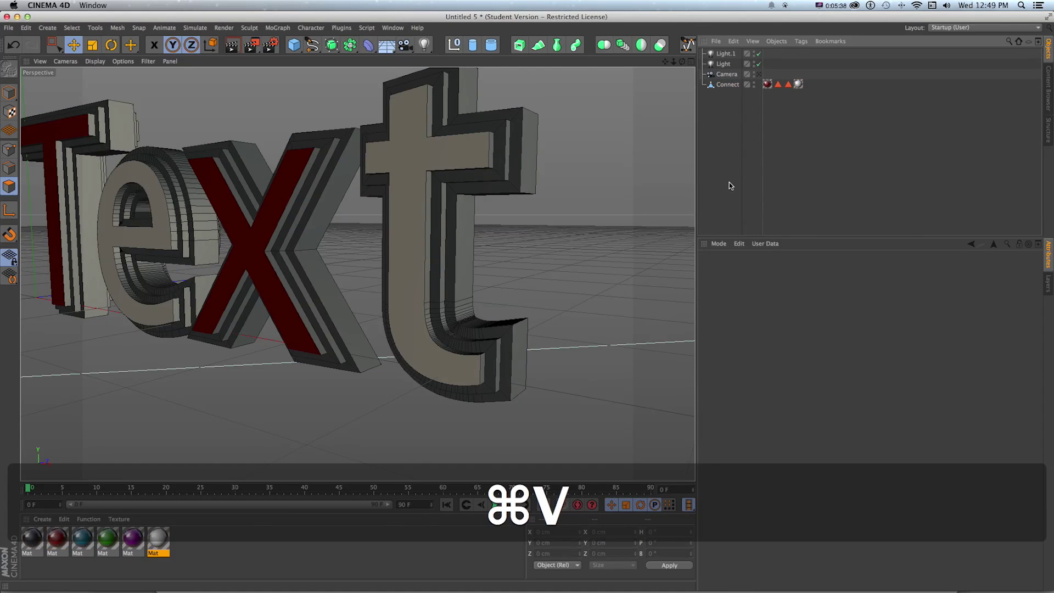
pyautogui.moveTo(798, 84); pyautogui.dragTo(774, 84)
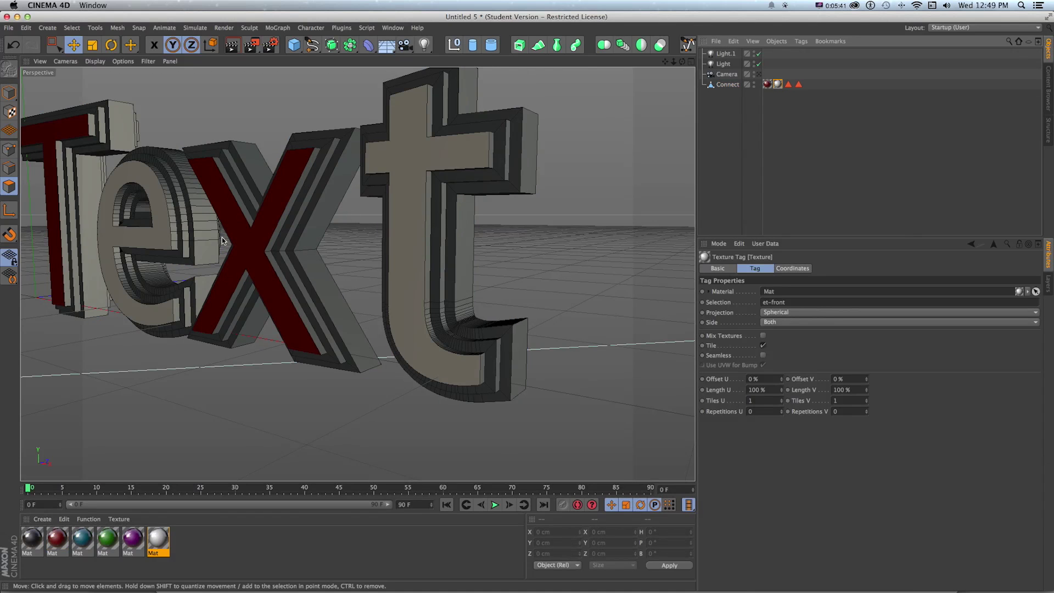
# Render the view and examine the alternating red and white letter faces from several angles.
pyautogui.scroll(-2, 407, 228)
pyautogui.keyDown('alt'); pyautogui.moveTo(390, 239); pyautogui.dragTo(446, 271); pyautogui.keyUp('alt')
pyautogui.press('1')
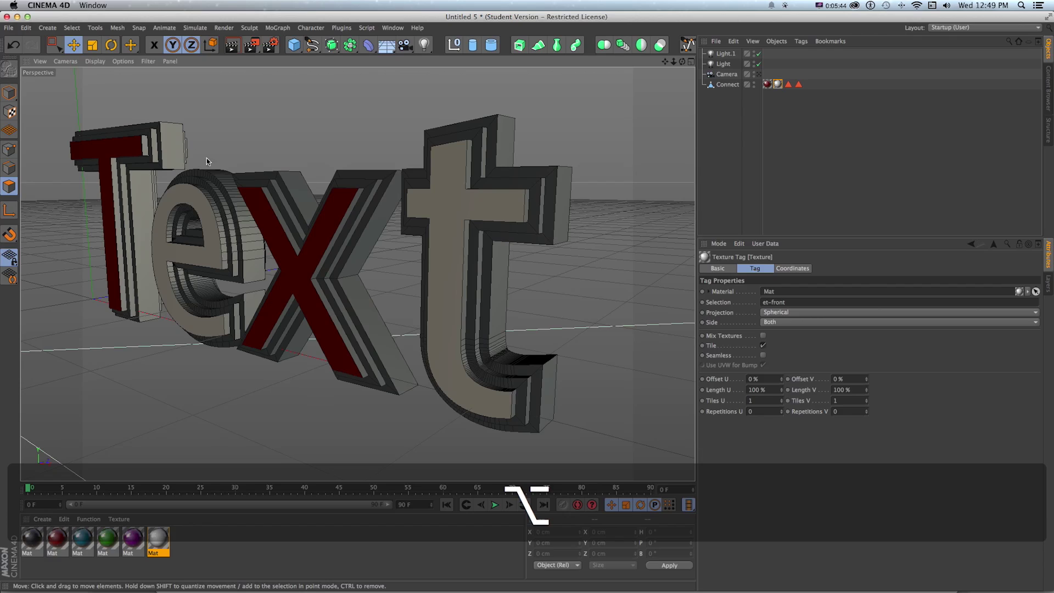
pyautogui.press('super+r')
pyautogui.keyDown('alt'); pyautogui.moveTo(446, 284); pyautogui.dragTo(388, 277); pyautogui.keyUp('alt')
pyautogui.press('1')
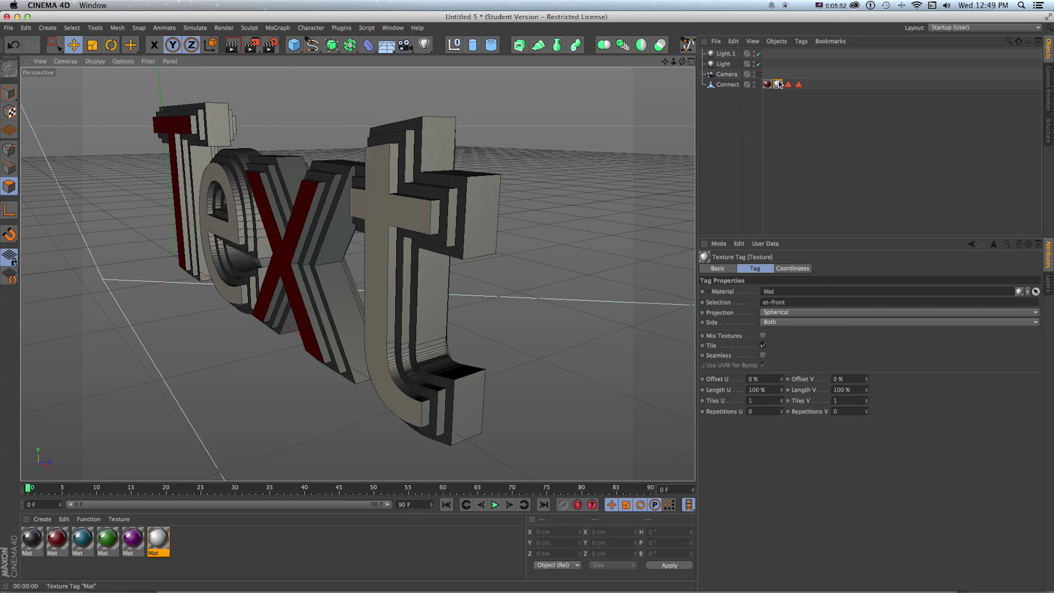
# Replace the red material on the tx-front texture tag with the black material.
pyautogui.click(767, 84)
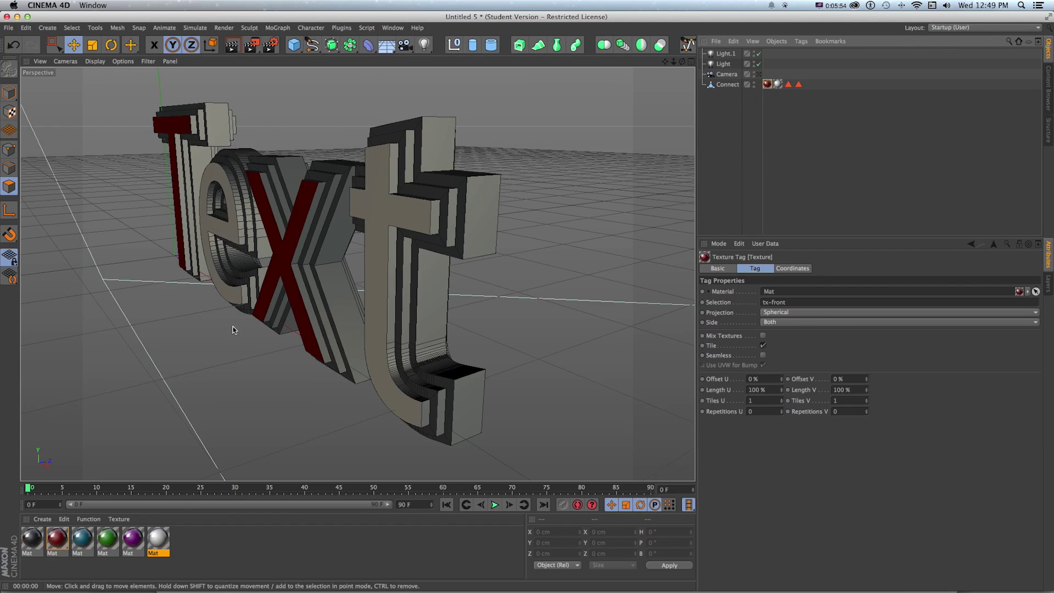
pyautogui.keyDown('alt'); pyautogui.moveTo(237, 329); pyautogui.dragTo(301, 336); pyautogui.keyUp('alt')
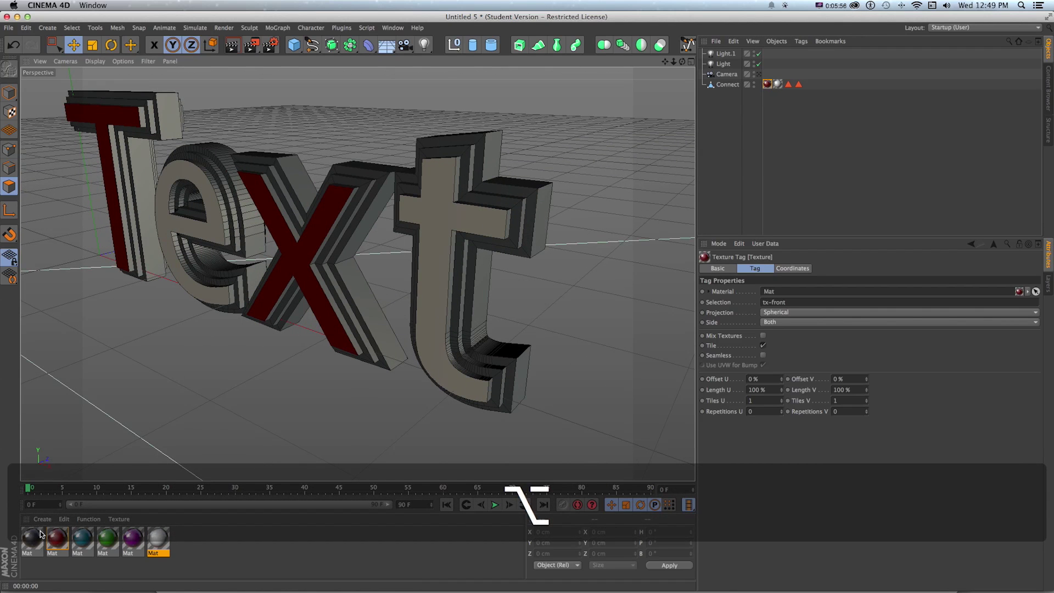
pyautogui.keyDown('super'); pyautogui.click(29, 539); pyautogui.keyUp('super')
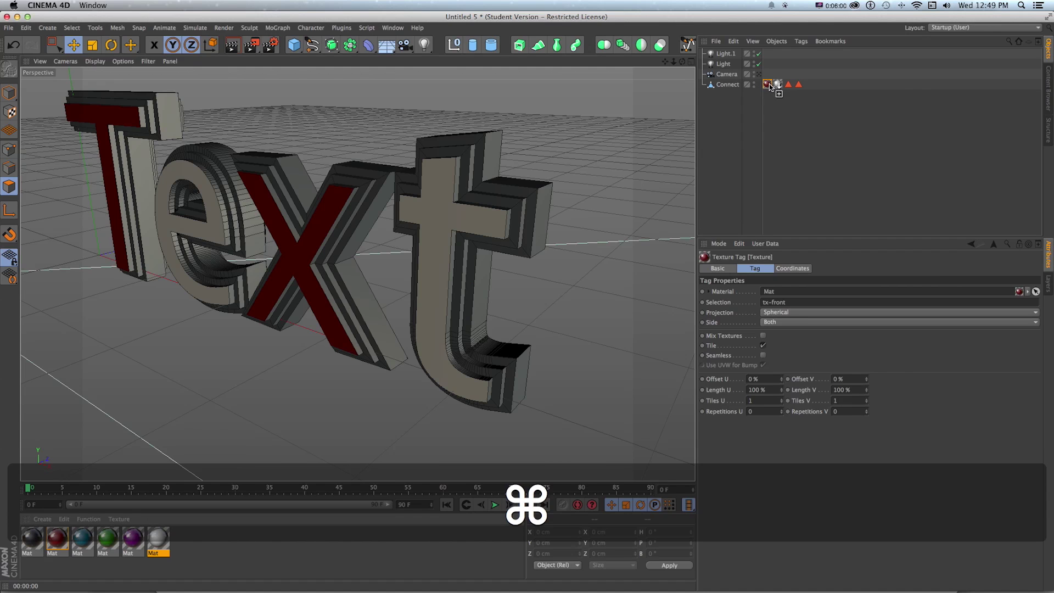
pyautogui.keyDown('super'); pyautogui.moveTo(770, 86); pyautogui.dragTo(770, 86); pyautogui.keyUp('super')
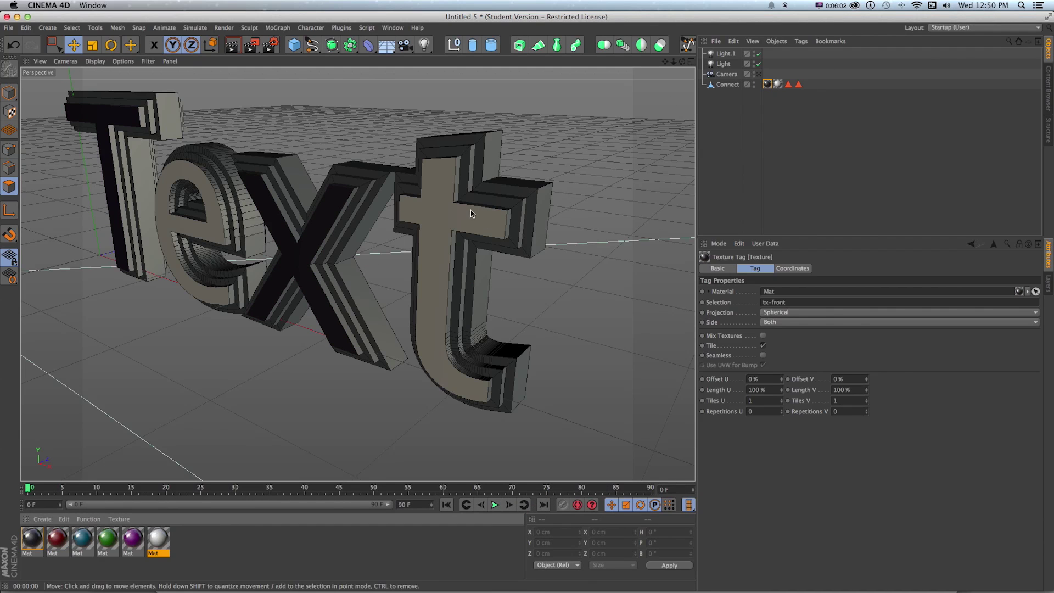
pyautogui.keyDown('super'); pyautogui.moveTo(122, 492); pyautogui.dragTo(779, 86); pyautogui.keyUp('super')
pyautogui.press('super+z')
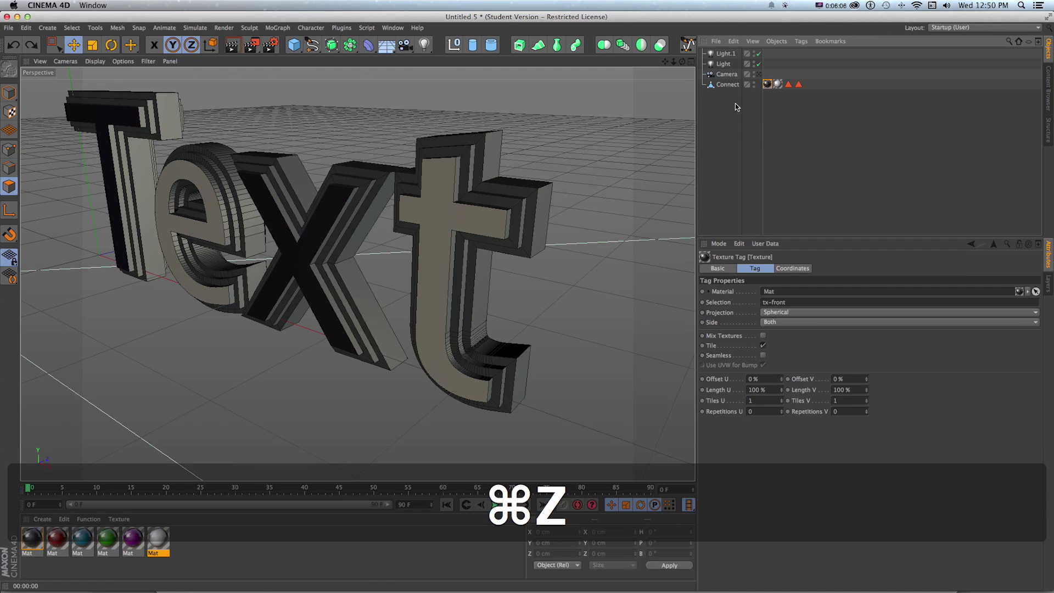
# Render the view with the black and white letter faces and review the Connect object's tags.
pyautogui.press('super+r')
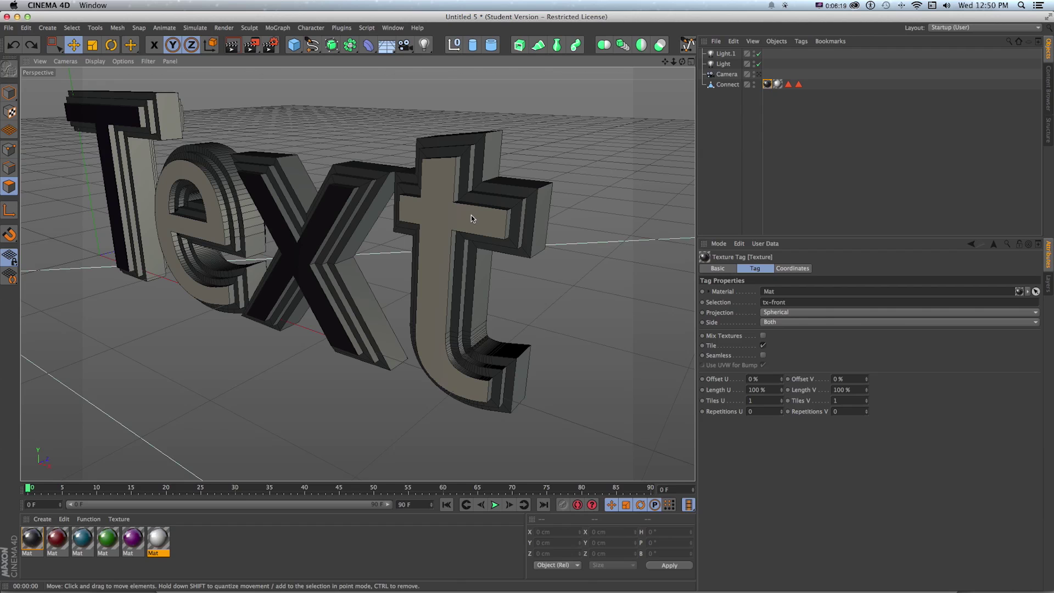
pyautogui.keyDown('alt'); pyautogui.moveTo(471, 221); pyautogui.dragTo(487, 226); pyautogui.keyUp('alt')
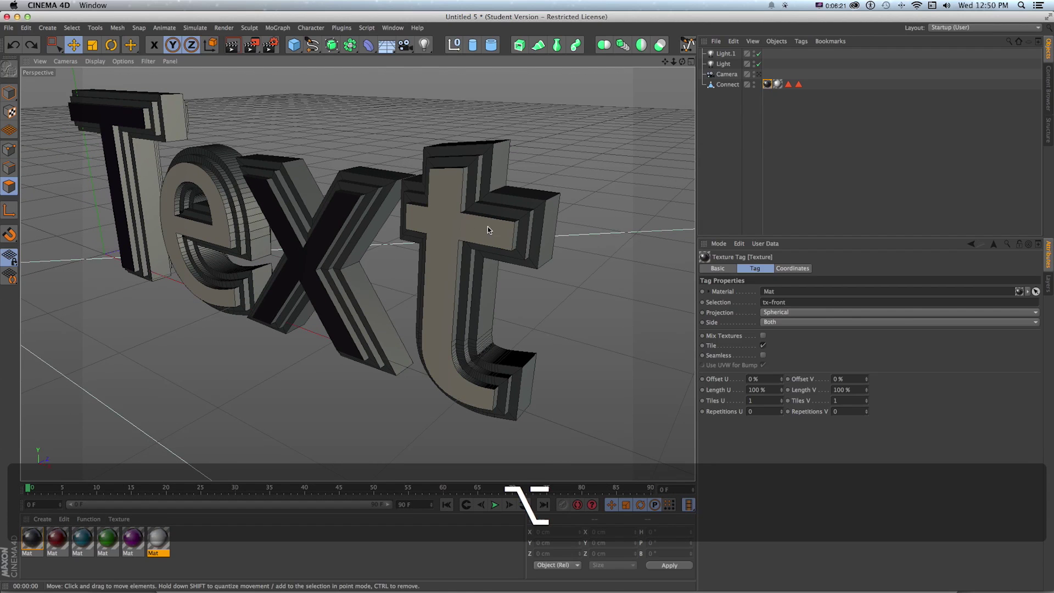
pyautogui.click(773, 85)
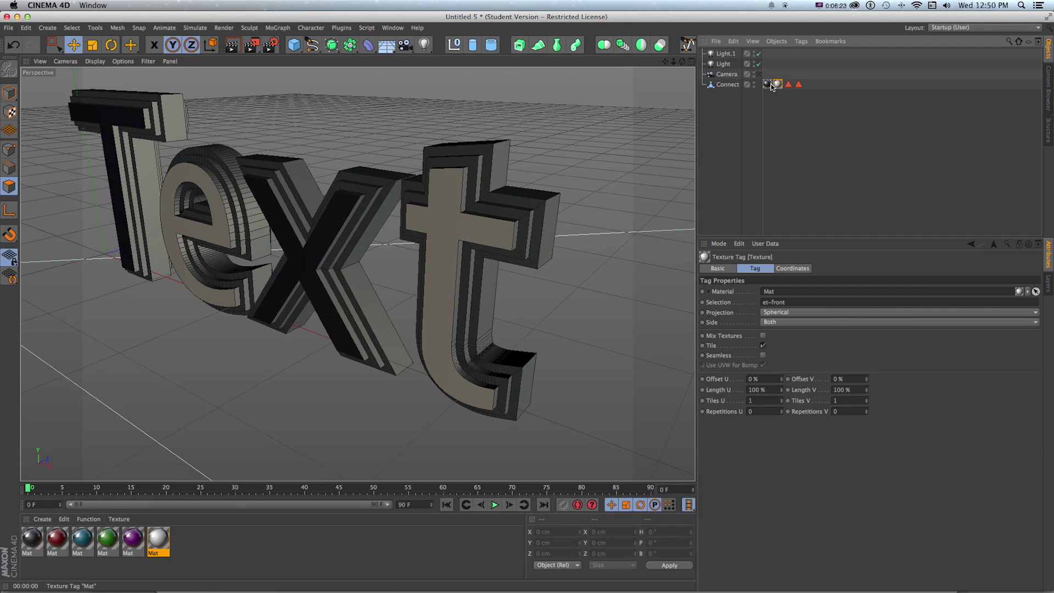
pyautogui.click(797, 85)
pyautogui.click(780, 99)
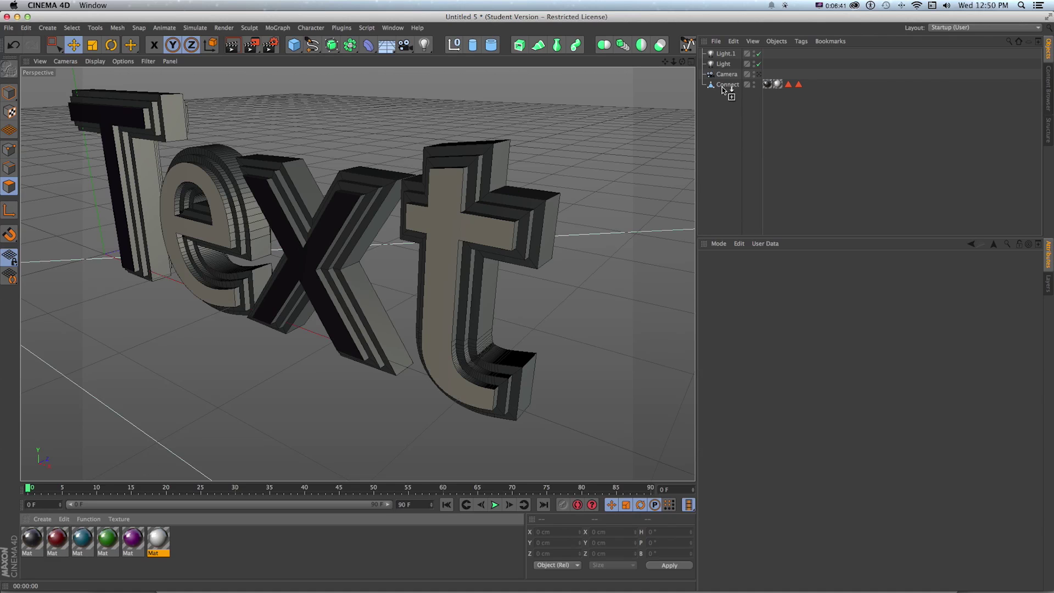
# Apply the red material to the whole Connect object and move its texture tag ahead of the black and white ones.
pyautogui.moveTo(722, 90); pyautogui.dragTo(743, 87)
pyautogui.moveTo(810, 86); pyautogui.dragTo(765, 87)
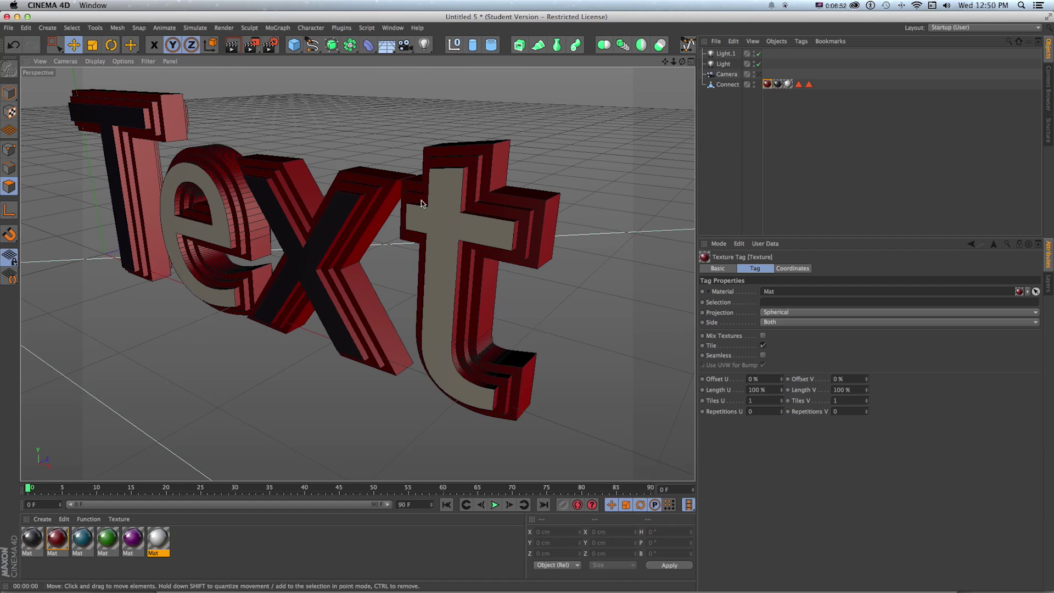
pyautogui.scroll(3, 504, 208)
pyautogui.scroll(2, 503, 207)
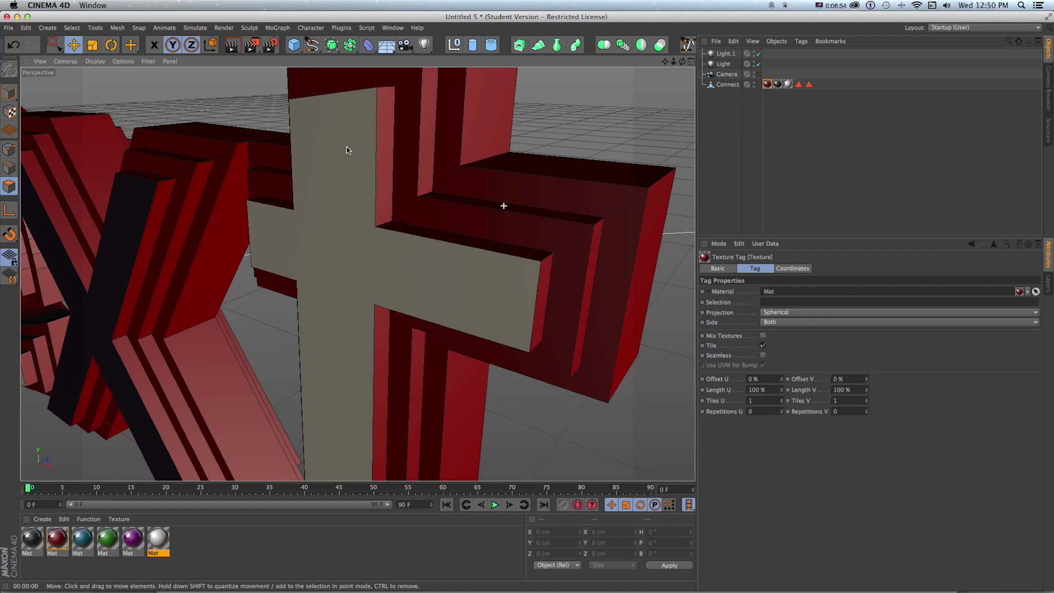
pyautogui.scroll(-4, 464, 144)
pyautogui.keyDown('alt'); pyautogui.moveTo(487, 214); pyautogui.dragTo(451, 200); pyautogui.keyUp('alt')
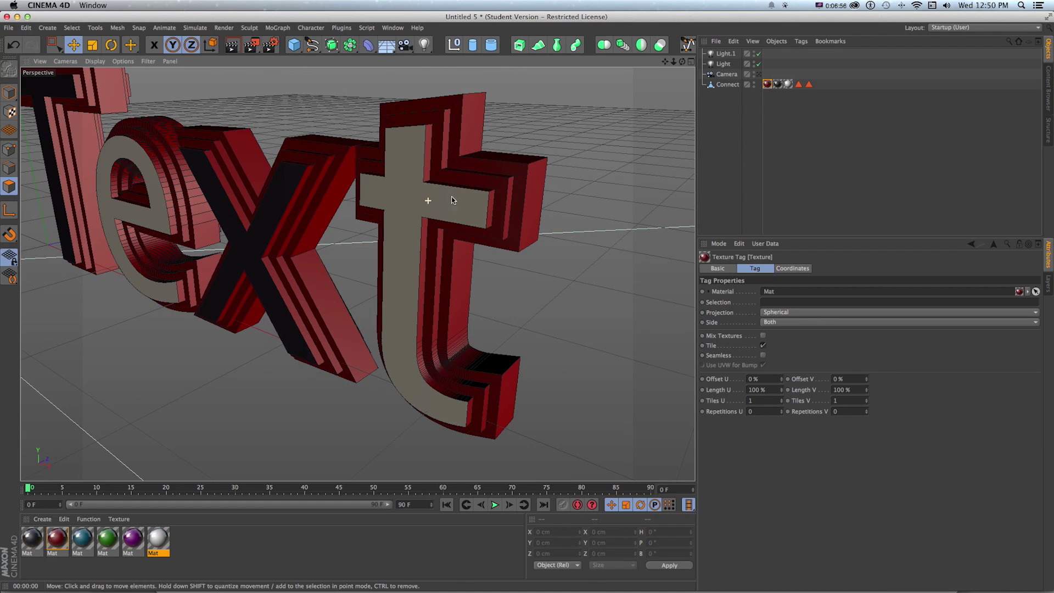
# Use Loop Selection on the Connect object to select the front-facing step loop around the final t's face.
pyautogui.click(691, 61)
pyautogui.click(354, 61)
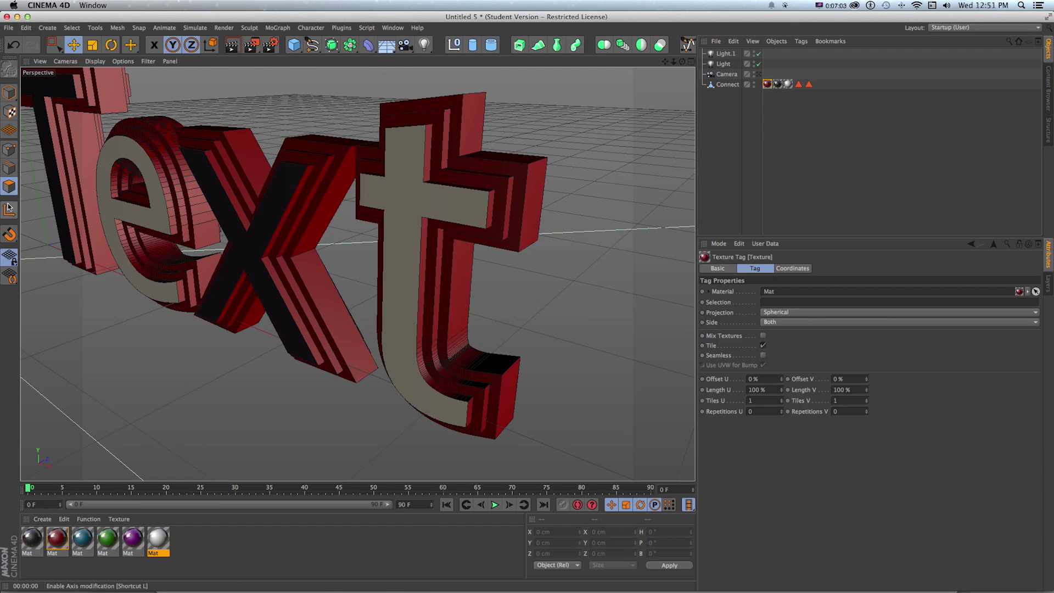
pyautogui.click(718, 86)
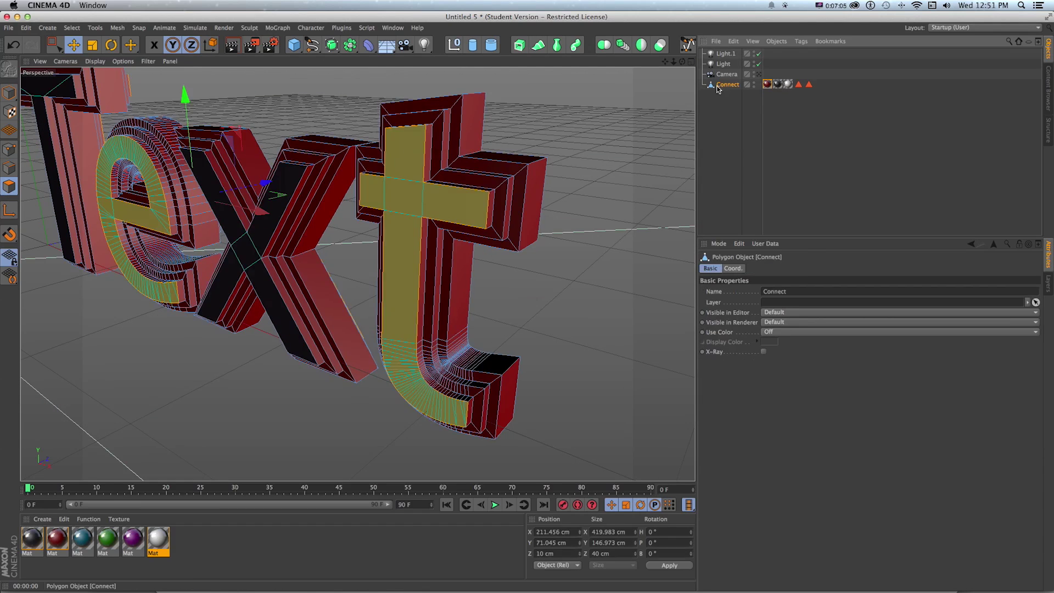
pyautogui.click(459, 180)
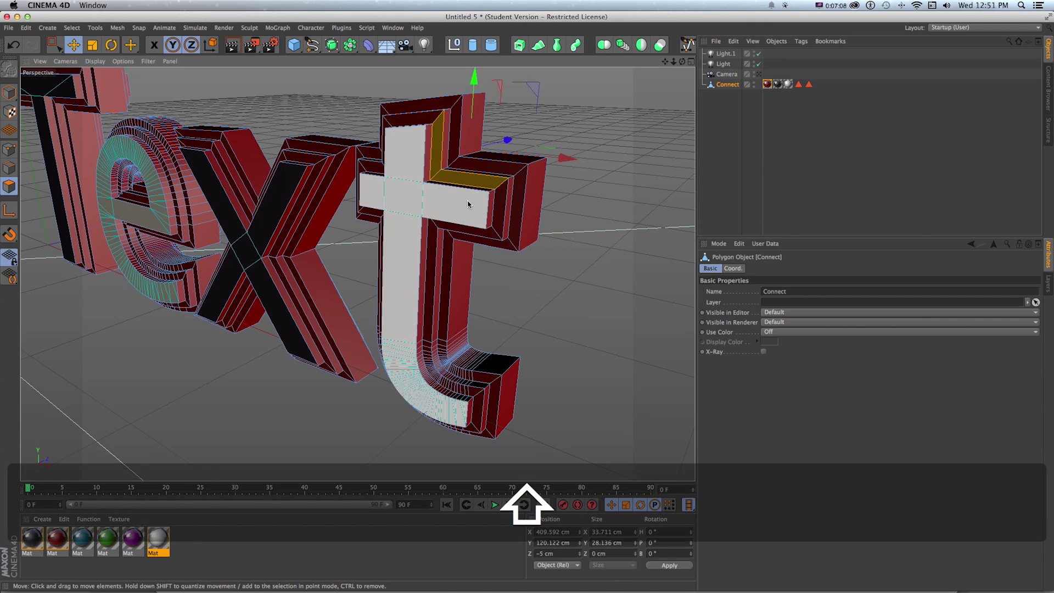
pyautogui.click(560, 243)
pyautogui.press('u')
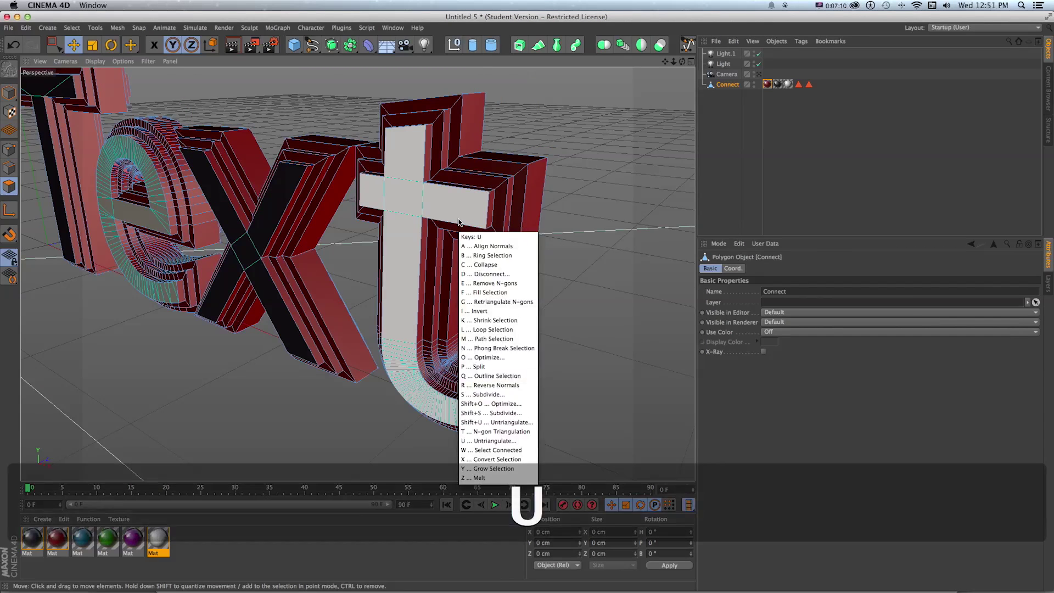
pyautogui.press('l')
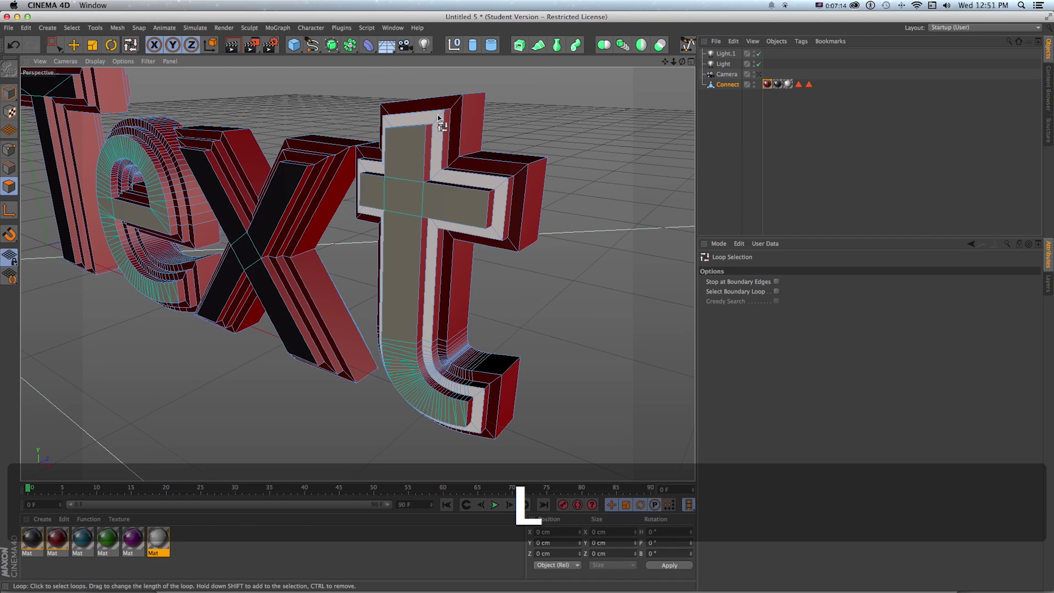
pyautogui.click(369, 136)
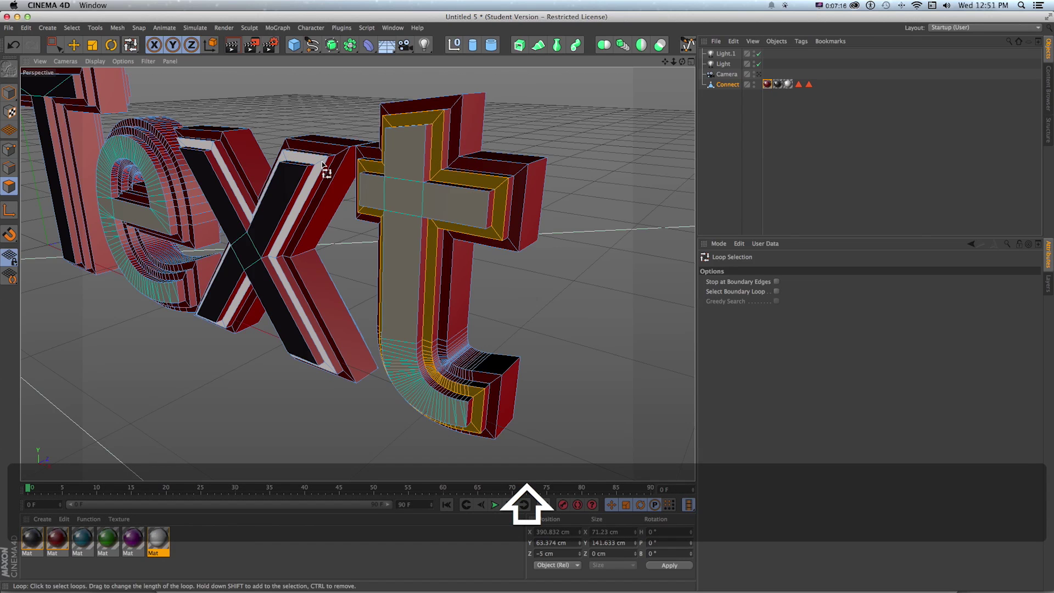
# Add the matching front step loops of the capital T, the e and the x to the selection, working in the Front view.
pyautogui.click(690, 61)
pyautogui.scroll(5, 606, 365)
pyautogui.press('1')
pyautogui.moveTo(431, 340); pyautogui.dragTo(531, 426)
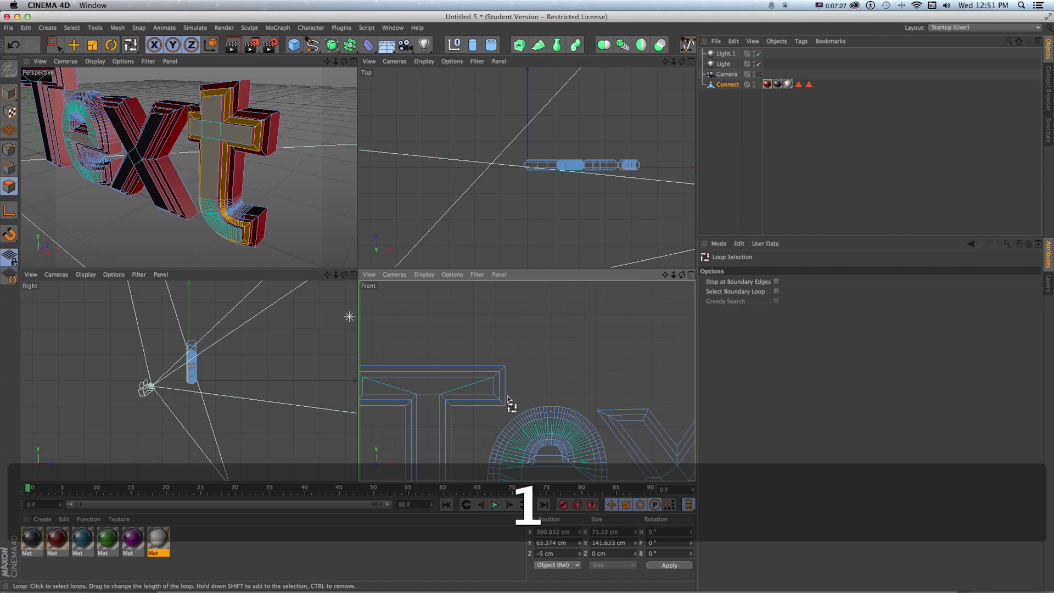
pyautogui.keyDown('shift'); pyautogui.click(500, 380); pyautogui.keyUp('shift')
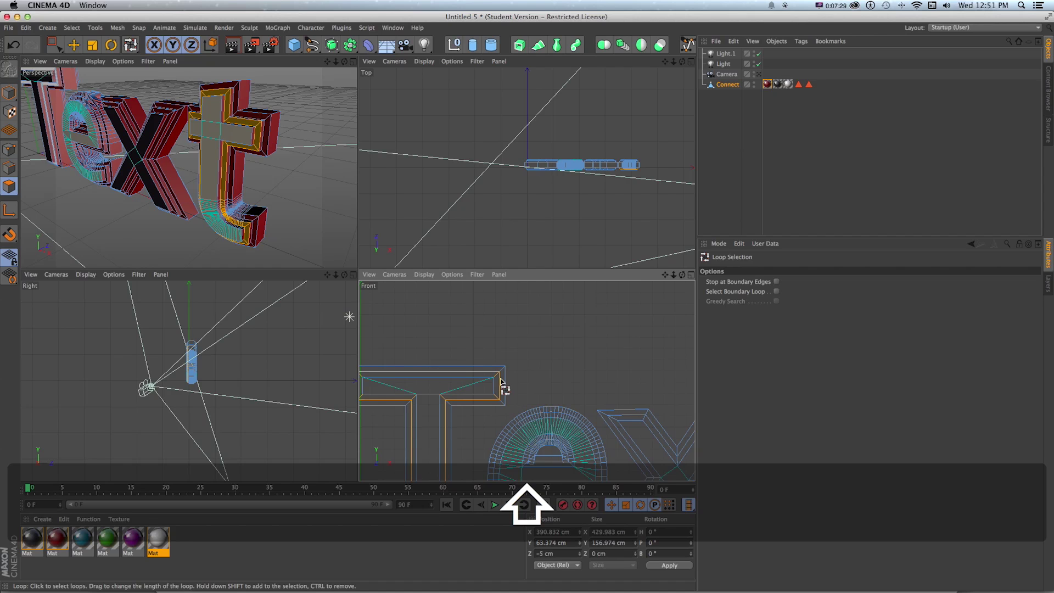
pyautogui.keyDown('shift'); pyautogui.click(578, 433); pyautogui.keyUp('shift')
pyautogui.moveTo(623, 428); pyautogui.dragTo(484, 411)
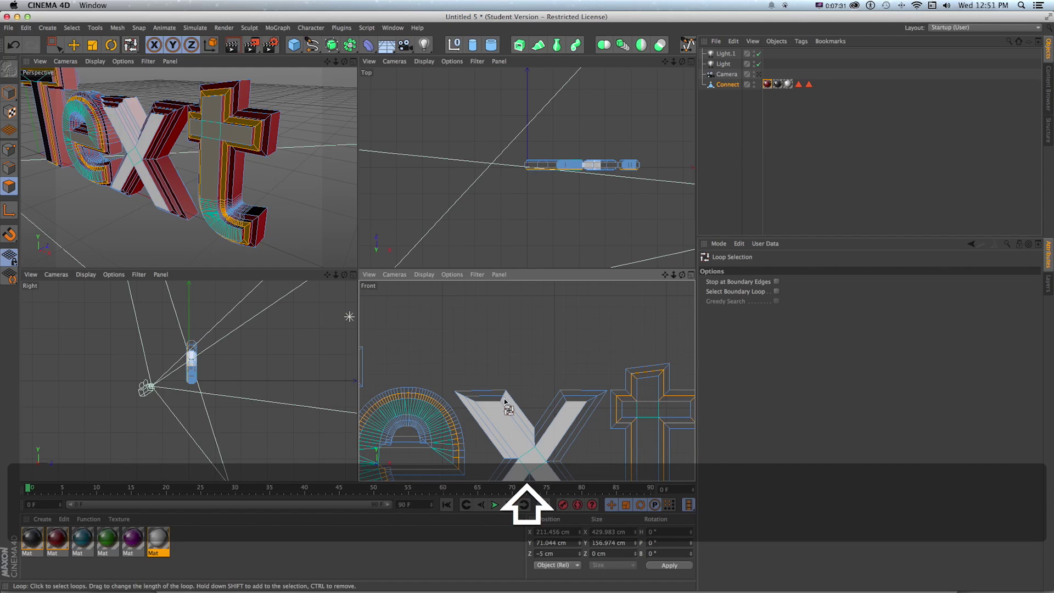
pyautogui.keyDown('shift'); pyautogui.click(499, 400); pyautogui.keyUp('shift')
pyautogui.press('1')
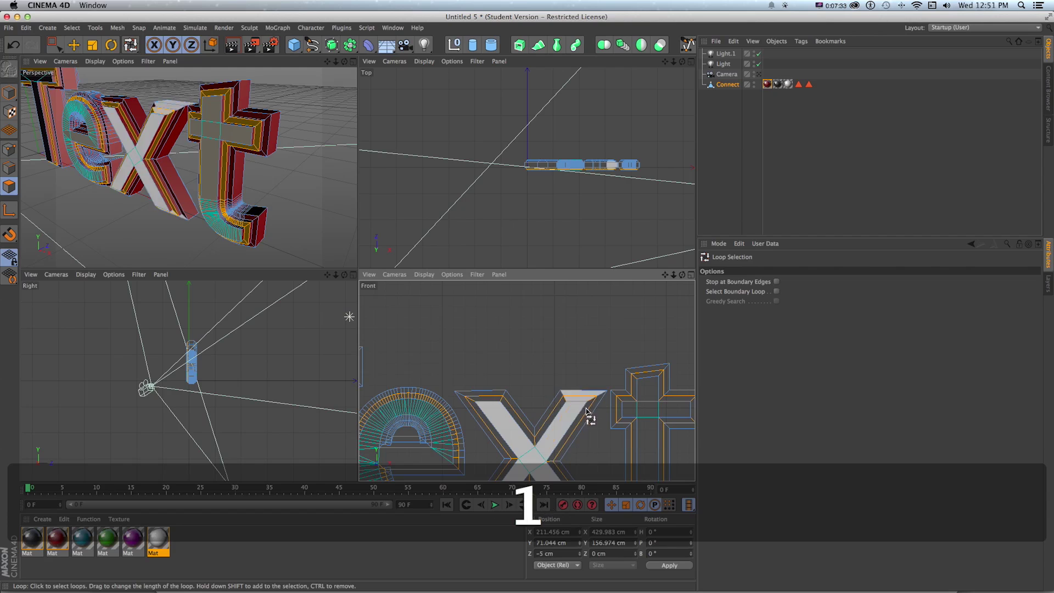
pyautogui.moveTo(591, 390); pyautogui.dragTo(451, 375)
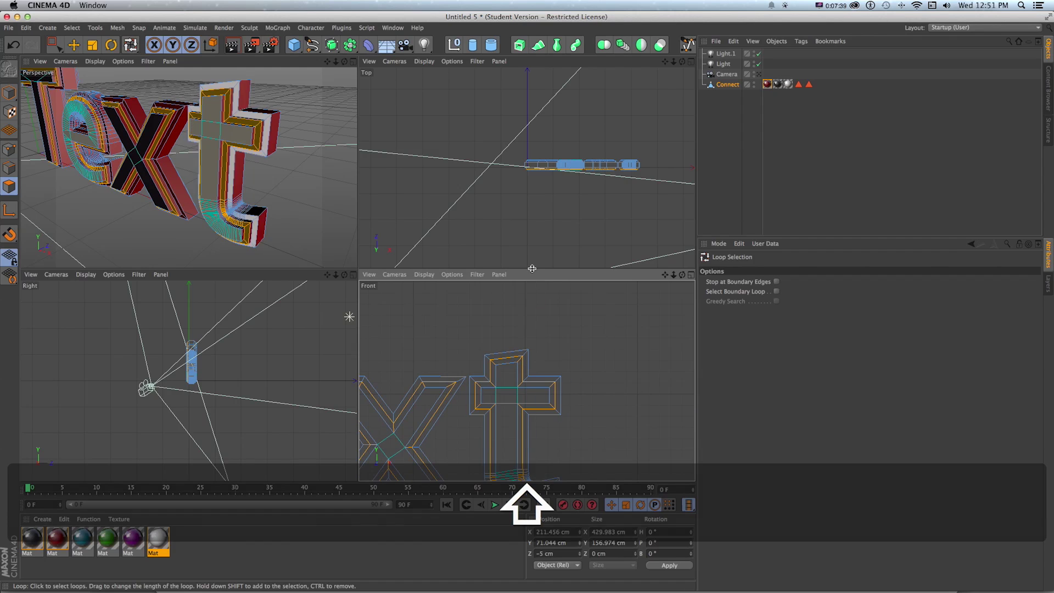
# Store the selected front step loops in a new polygon selection on the Connect object and name it bevels1.
pyautogui.press('1')
pyautogui.keyDown('alt'); pyautogui.moveTo(166, 179); pyautogui.dragTo(192, 160); pyautogui.keyUp('alt')
pyautogui.press('1')
pyautogui.hotkey('shift', 'c')
pyautogui.write('set sel')
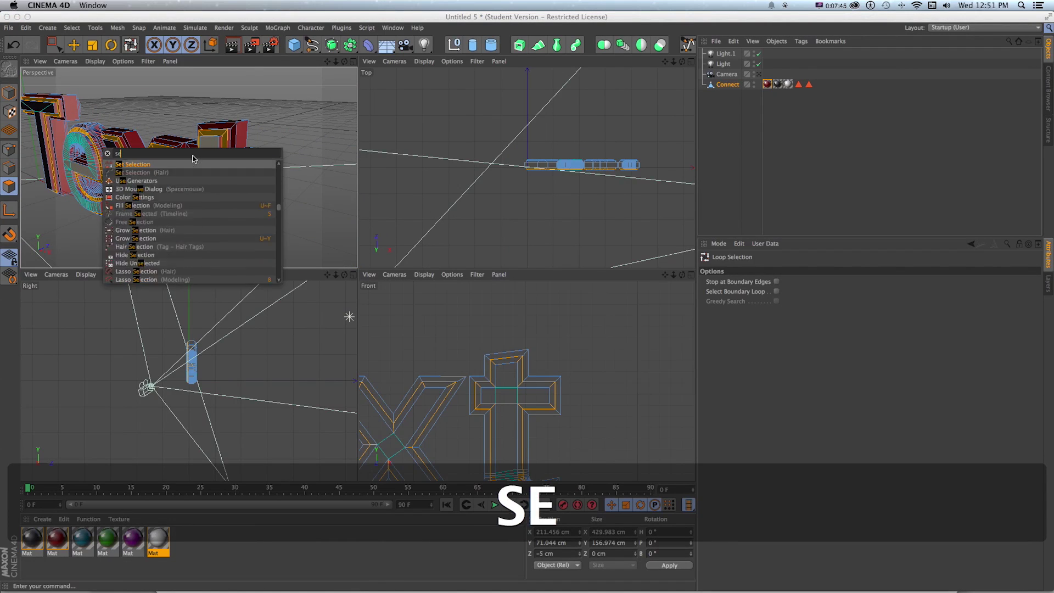
pyautogui.click(110, 166)
pyautogui.click(784, 283)
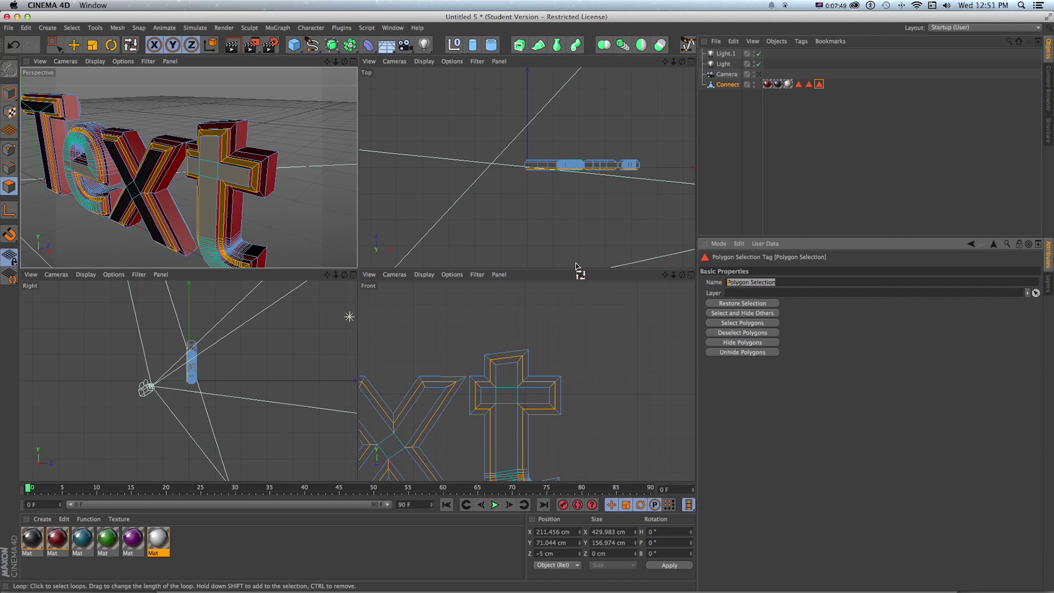
pyautogui.write('bevels1')
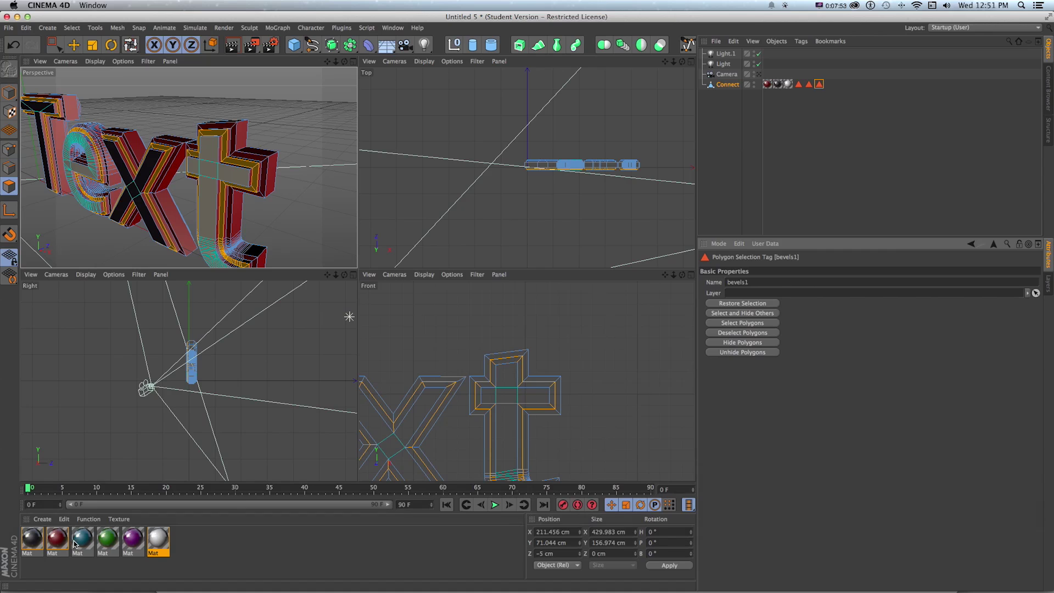
# Apply the teal material to the Connect object and restrict it to the bevels1 selection.
pyautogui.moveTo(58, 540); pyautogui.dragTo(679, 145)
pyautogui.moveTo(731, 86); pyautogui.dragTo(732, 85)
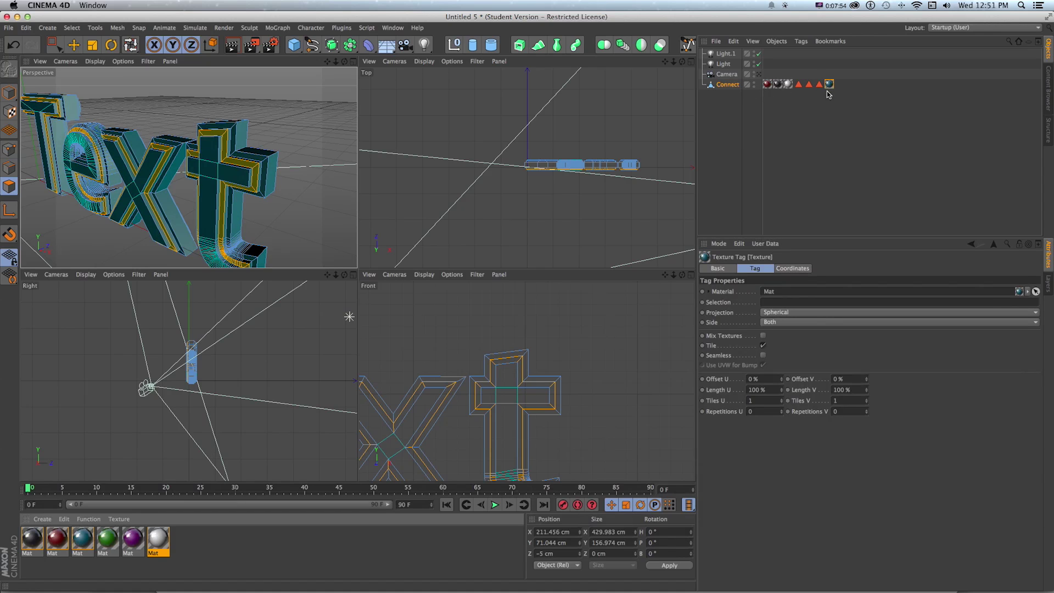
pyautogui.click(776, 304)
pyautogui.write('bevel1')
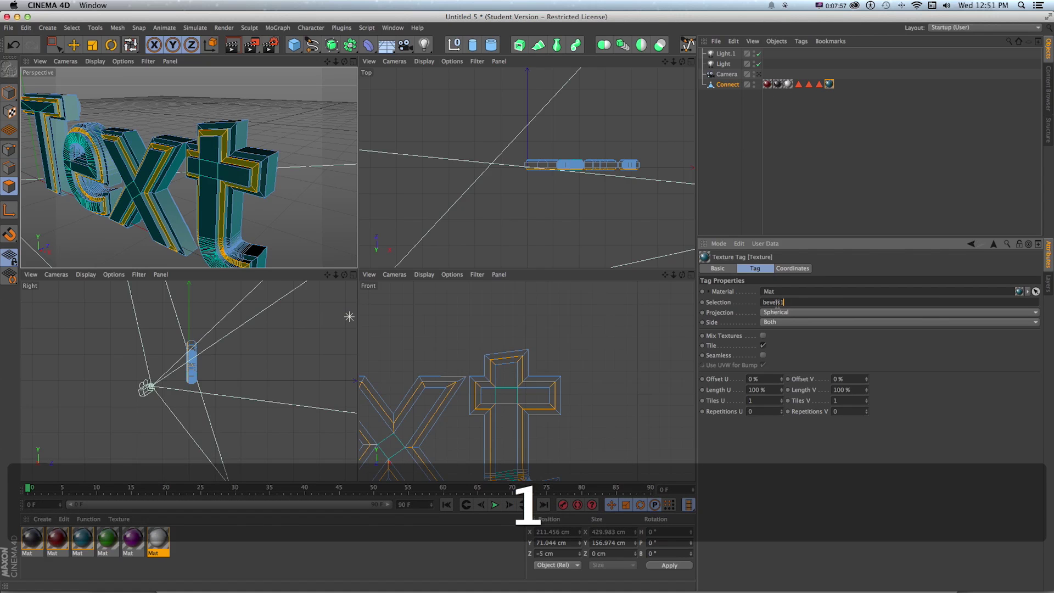
pyautogui.press('Return')
pyautogui.click(779, 170)
pyautogui.keyDown('alt'); pyautogui.moveTo(174, 183); pyautogui.dragTo(211, 184); pyautogui.keyUp('alt')
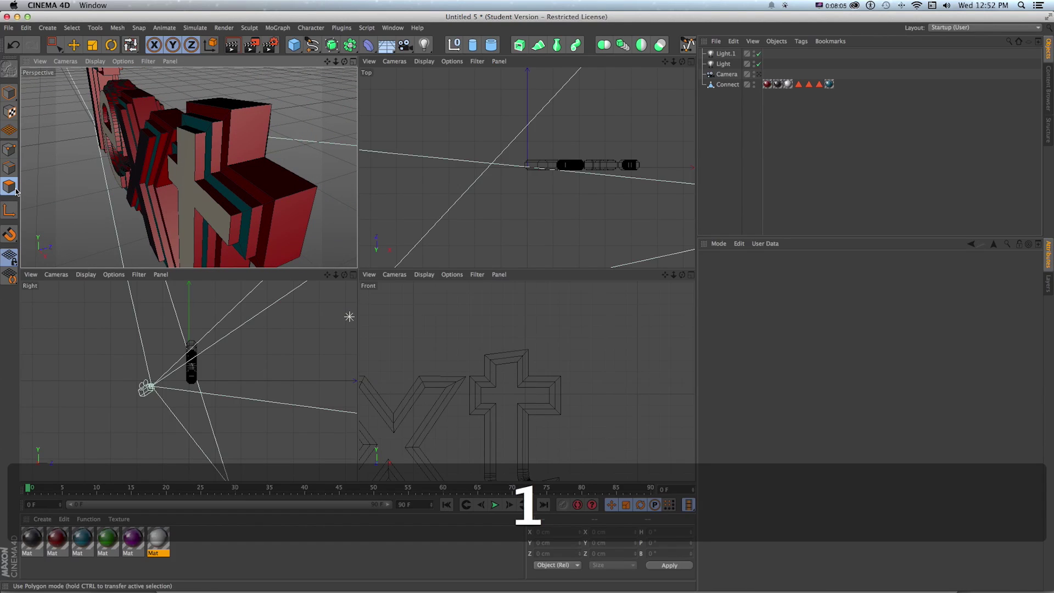
# Use Loop Selection in polygon mode on the Connect object to select the side-wall loops directly behind the t and e faces.
pyautogui.press('u')
pyautogui.press('l')
pyautogui.press('e')
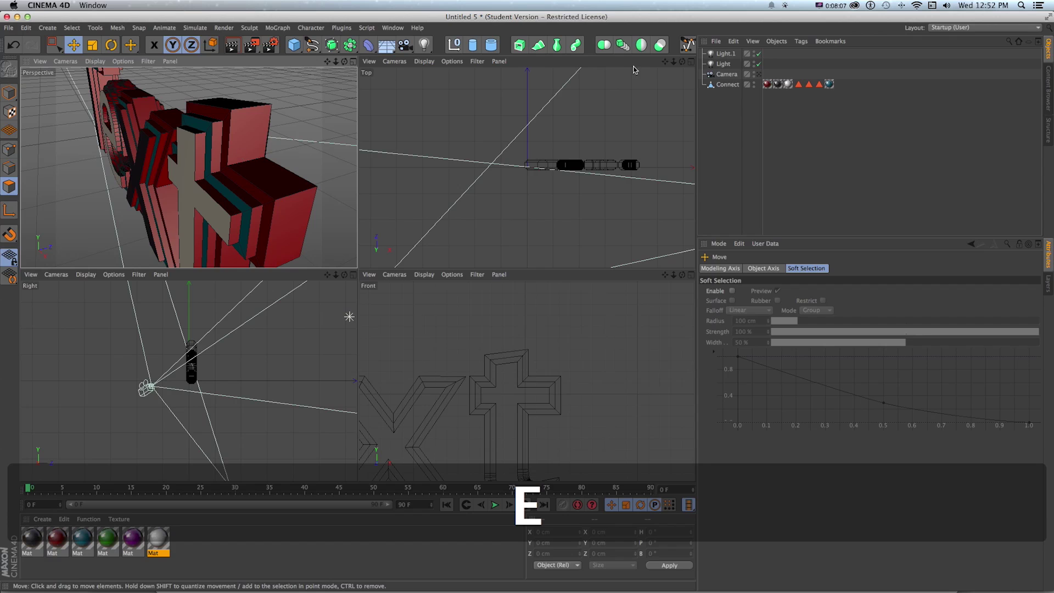
pyautogui.click(203, 160)
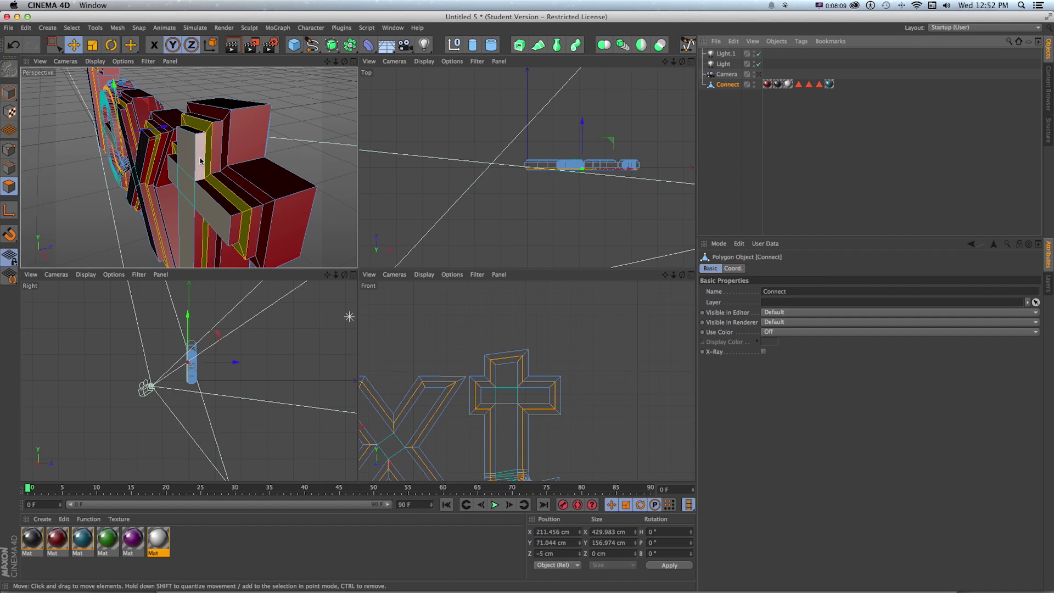
pyautogui.press('u')
pyautogui.press('l')
pyautogui.click(201, 161)
pyautogui.scroll(5, 208, 157)
pyautogui.scroll(-5, 218, 146)
pyautogui.scroll(5, 245, 141)
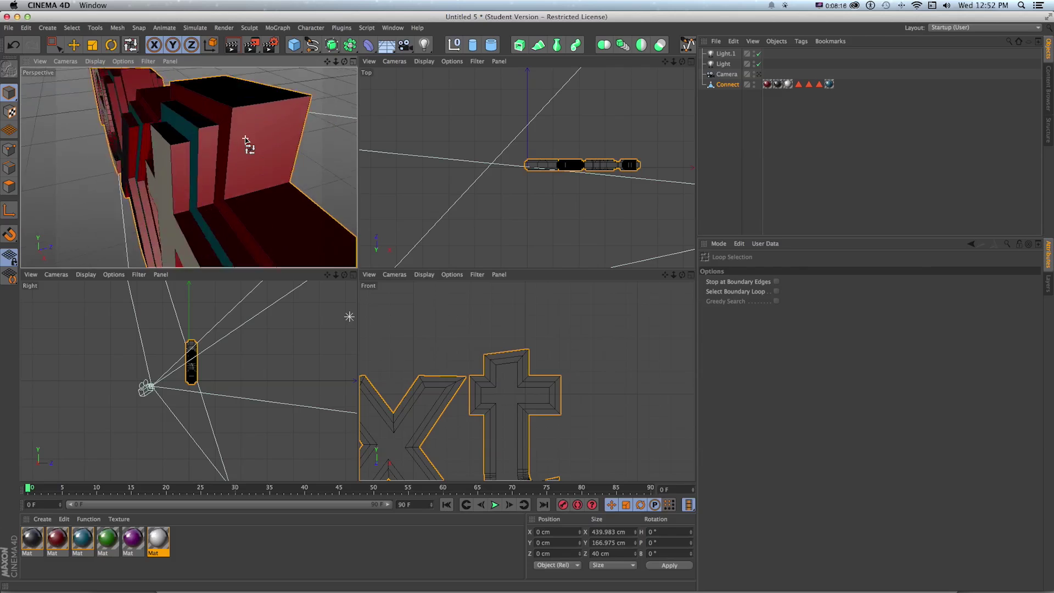
pyautogui.click(9, 186)
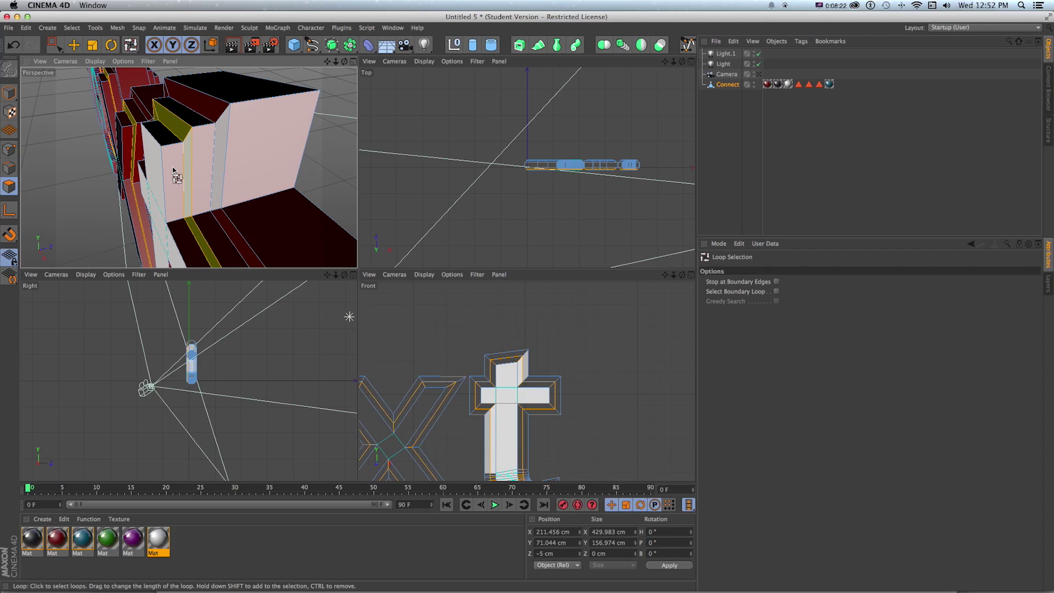
pyautogui.press('u')
pyautogui.press('l')
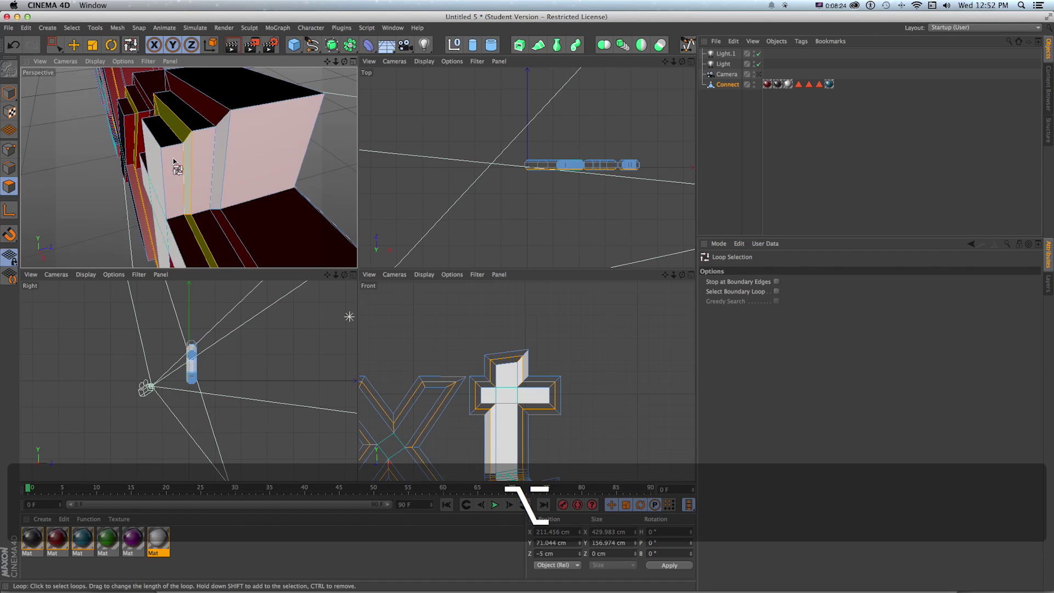
pyautogui.moveTo(141, 131); pyautogui.dragTo(233, 153)
pyautogui.keyDown('shift'); pyautogui.click(224, 142); pyautogui.keyUp('shift')
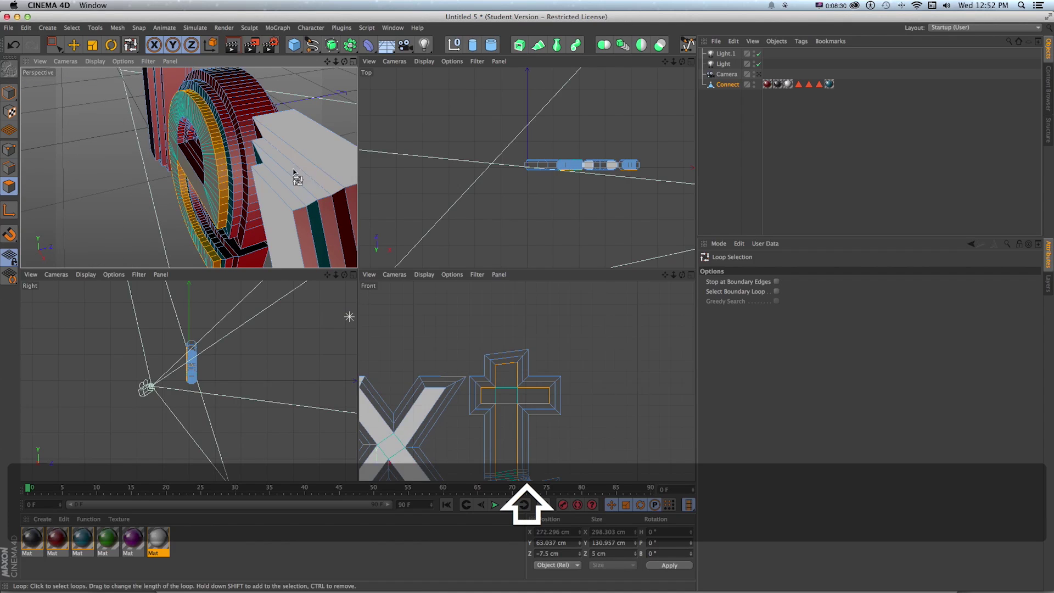
pyautogui.scroll(-3, 206, 216)
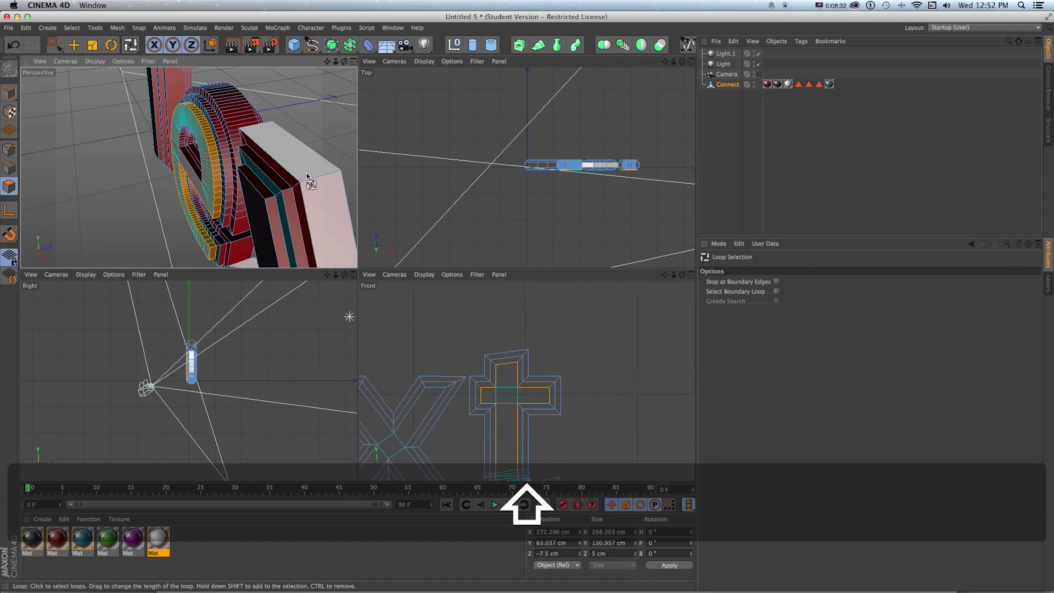
# Store the selected side-wall loops in a new polygon selection tag and name it bevels2.
pyautogui.hotkey('shift', 'c')
pyautogui.write('set')
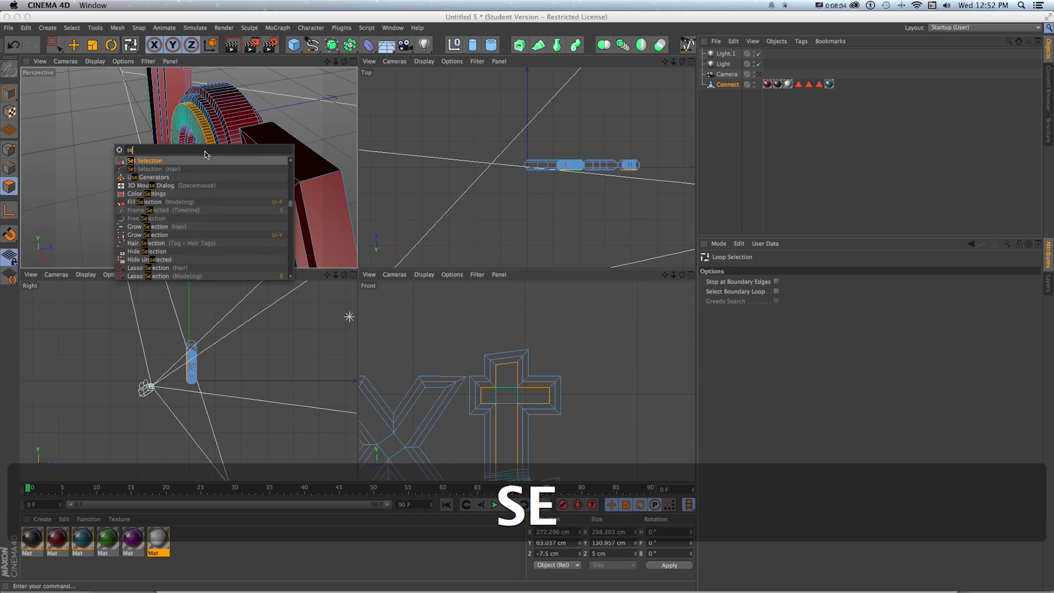
pyautogui.click(131, 160)
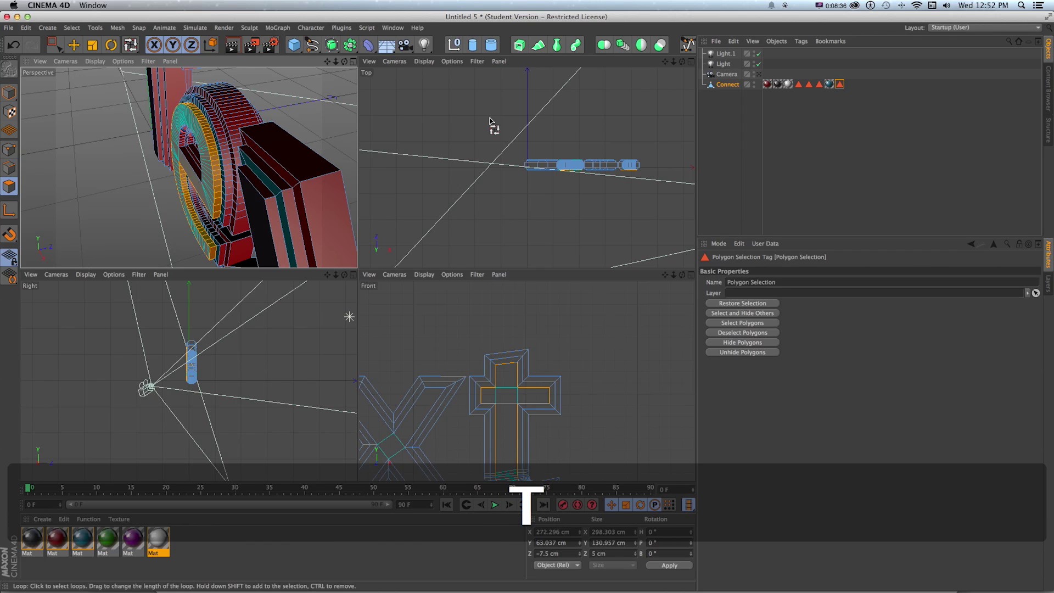
pyautogui.tripleClick(802, 278)
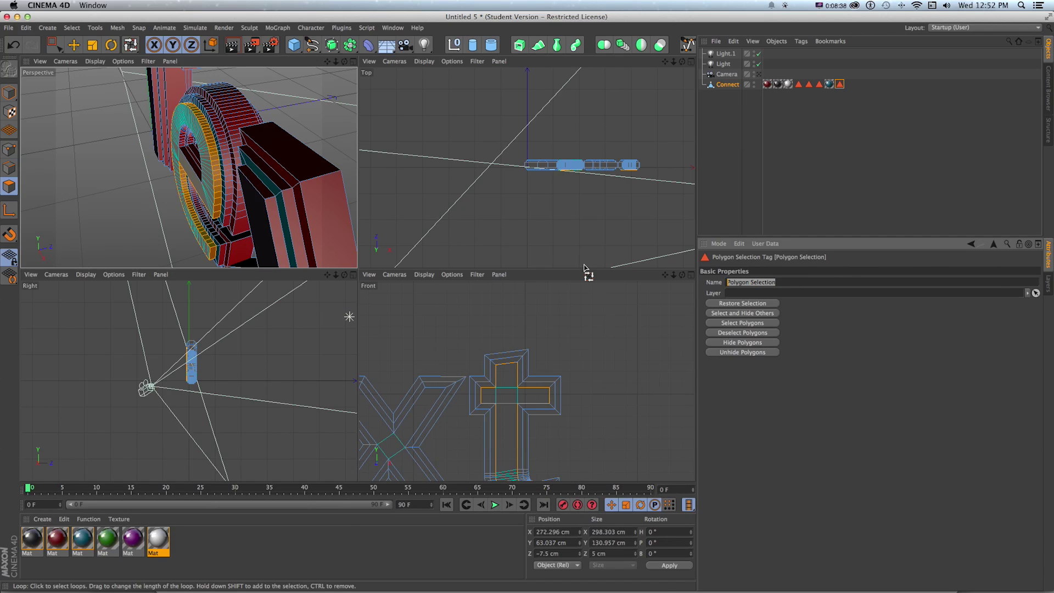
pyautogui.write('bevels2')
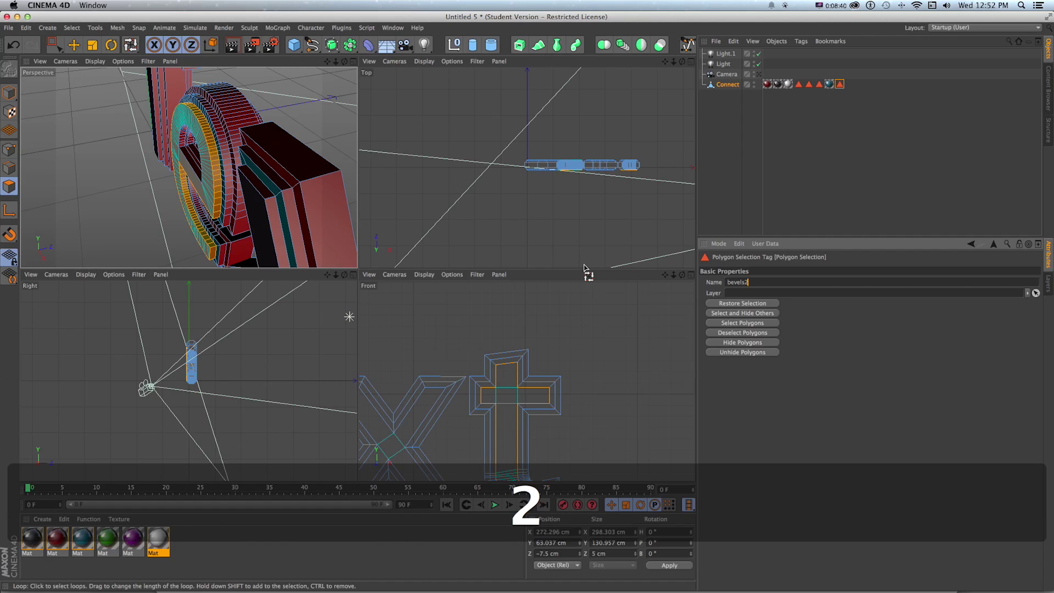
# Apply the purple material to the Connect object and restrict it to the bevels2 selection.
pyautogui.moveTo(128, 544); pyautogui.dragTo(721, 81)
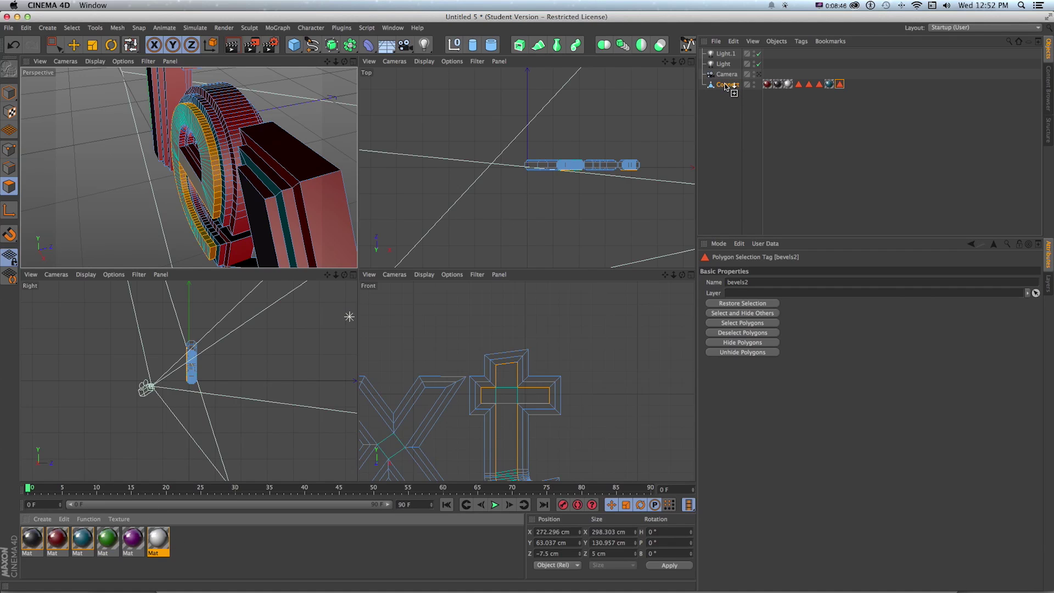
pyautogui.moveTo(726, 87); pyautogui.dragTo(727, 85)
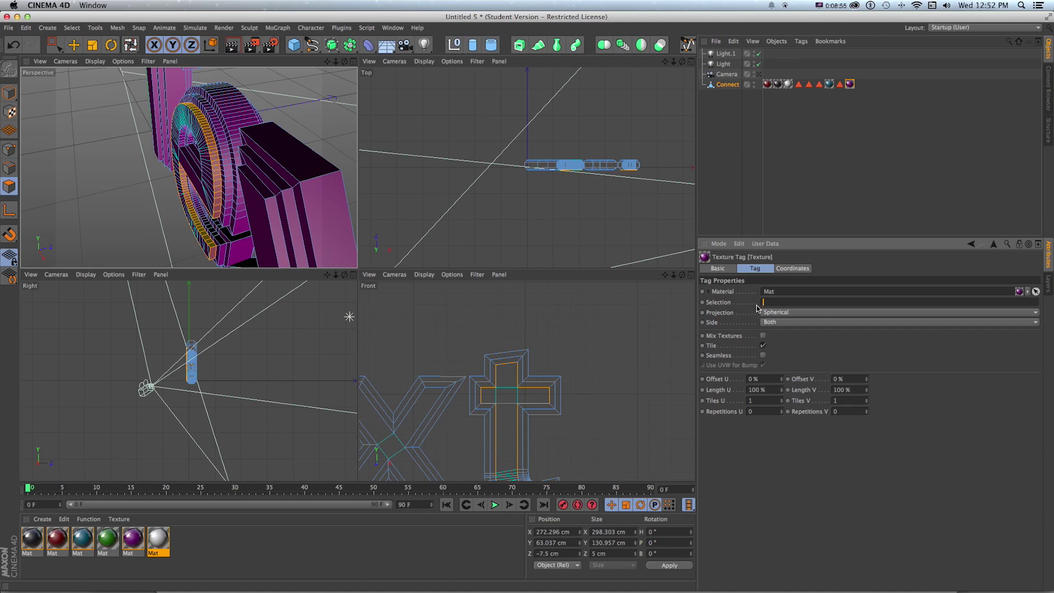
pyautogui.write('bevels2')
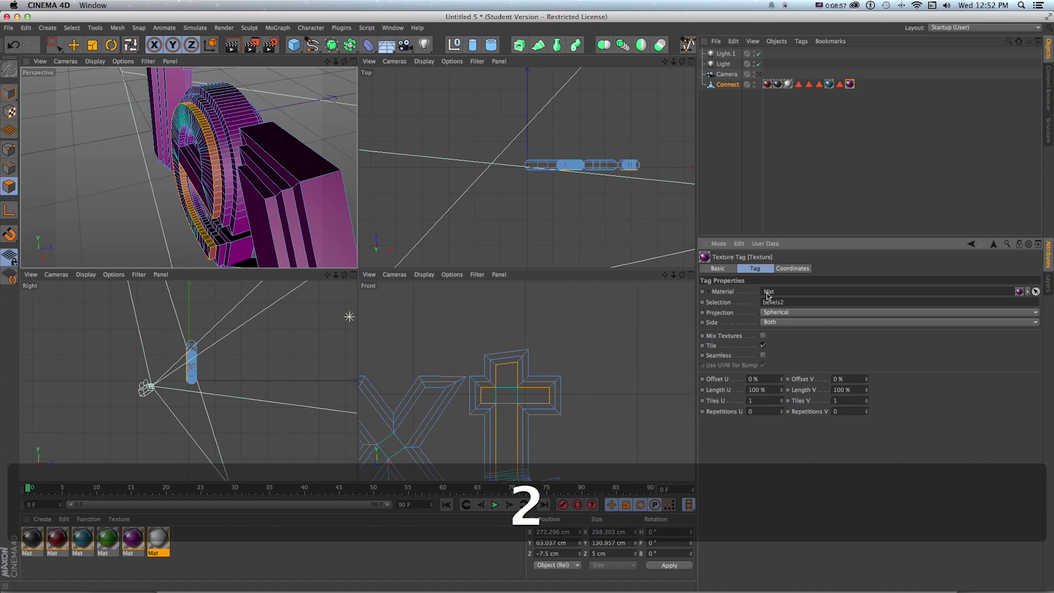
pyautogui.press('Return')
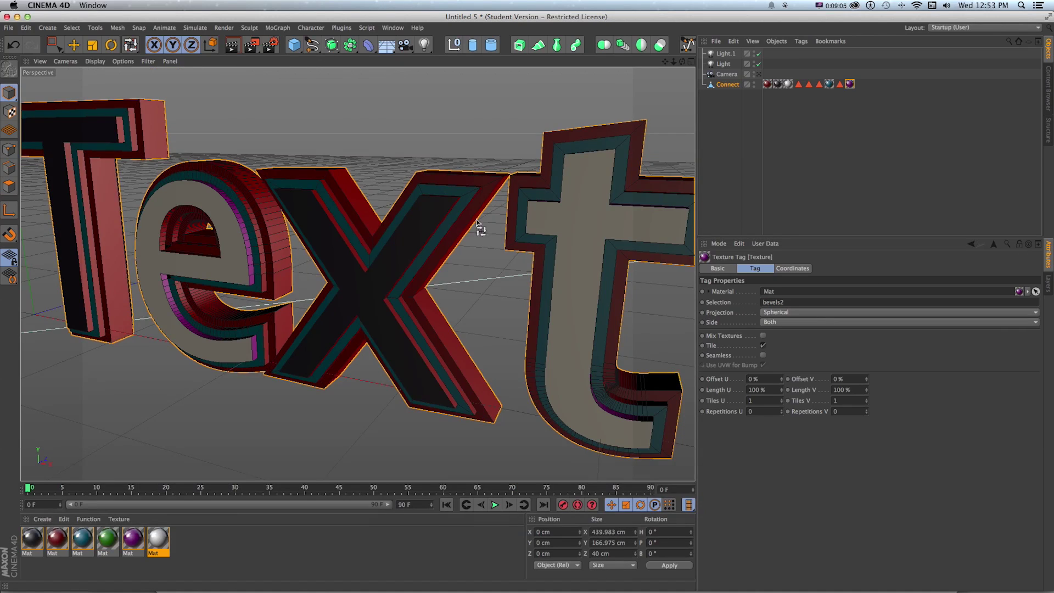
pyautogui.keyDown('alt'); pyautogui.moveTo(481, 227); pyautogui.dragTo(579, 245); pyautogui.keyUp('alt')
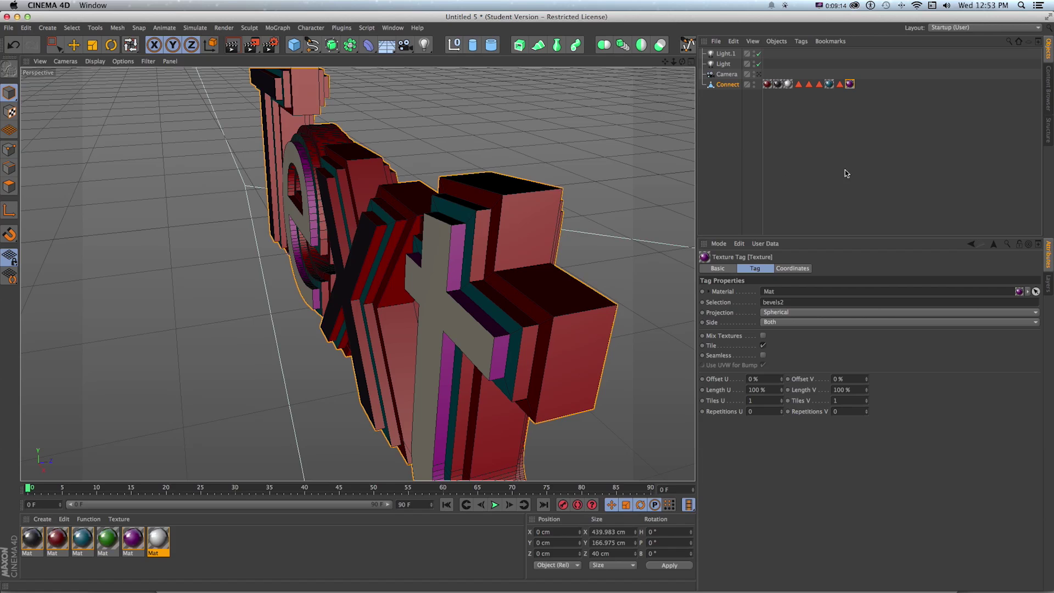
pyautogui.keyDown('alt'); pyautogui.moveTo(522, 212); pyautogui.dragTo(446, 228); pyautogui.keyUp('alt')
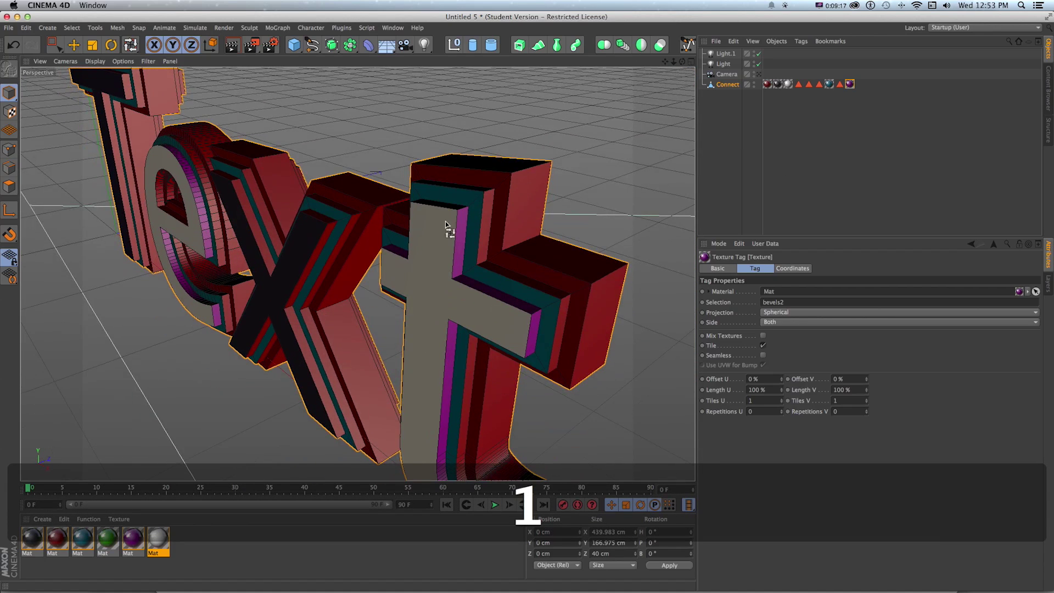
# Restore the tx-front selection, add the final t's outer side-wall loop and save the combined polygons back to tx-front with Set Selection.
pyautogui.click(798, 85)
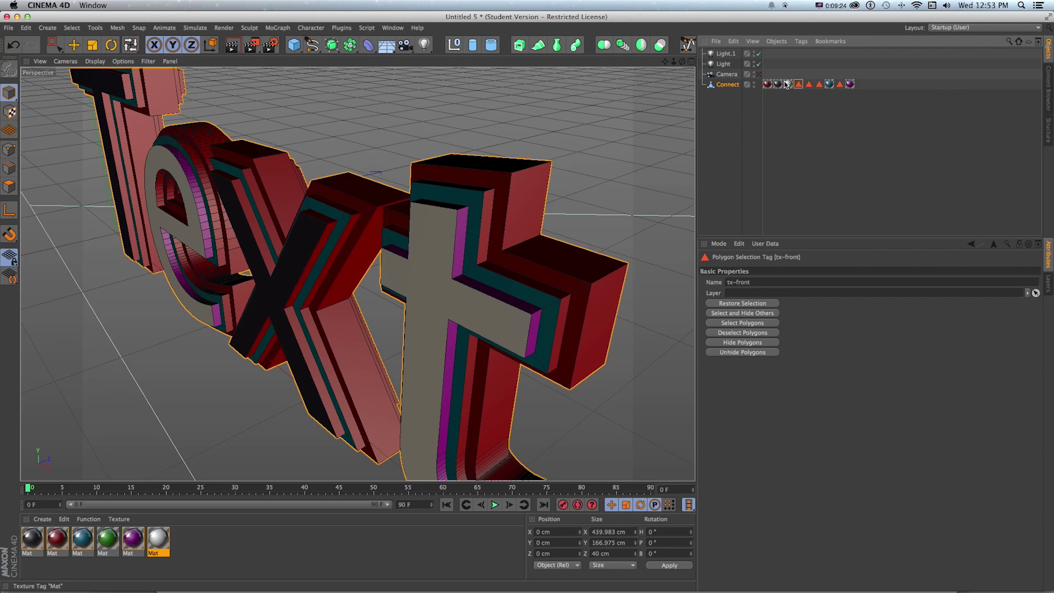
pyautogui.doubleClick(799, 85)
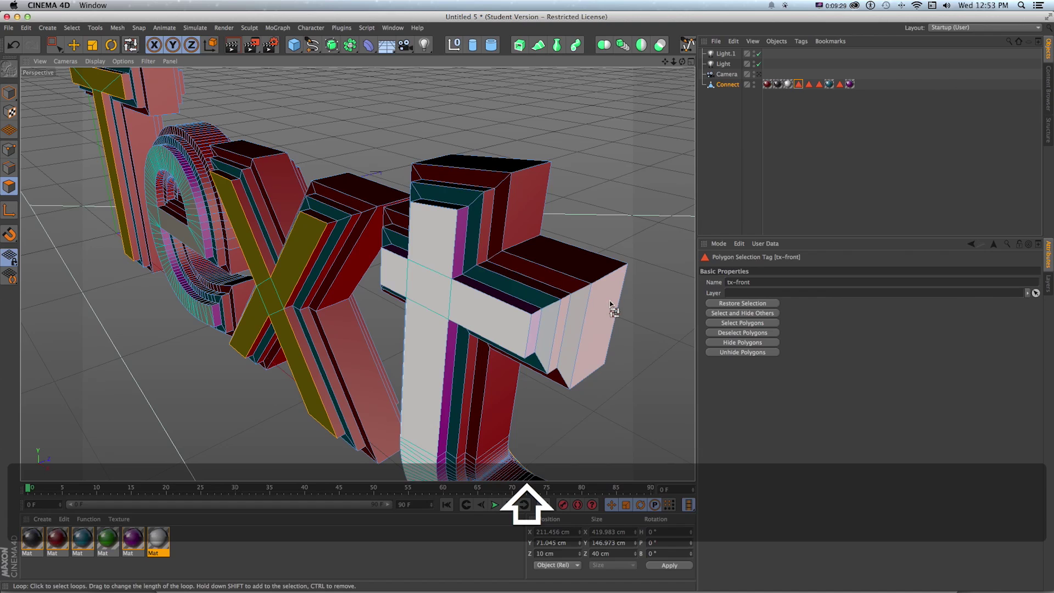
pyautogui.keyDown('shift'); pyautogui.click(604, 272); pyautogui.keyUp('shift')
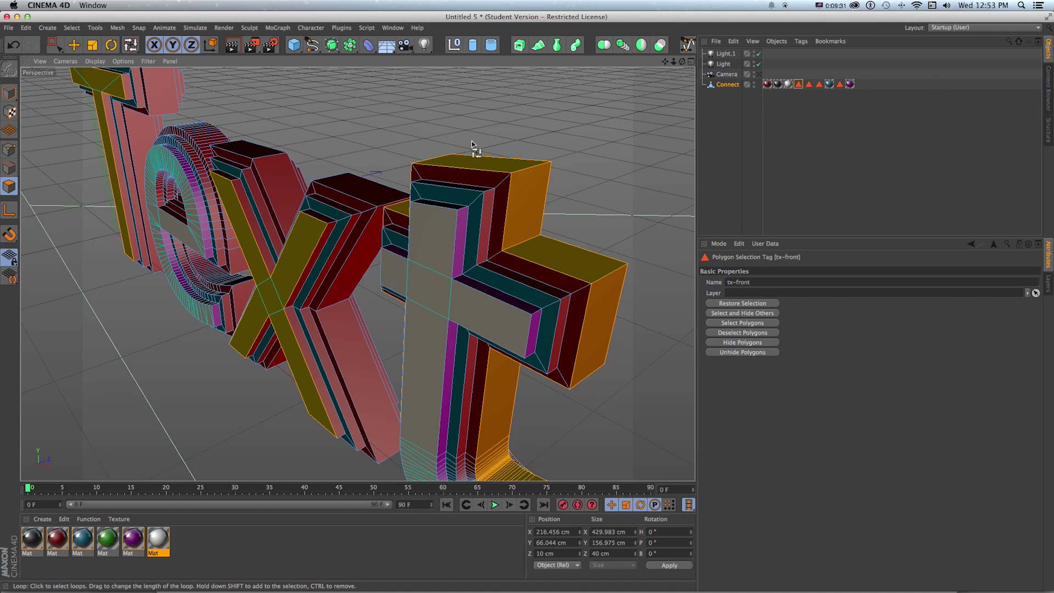
pyautogui.press('shift')
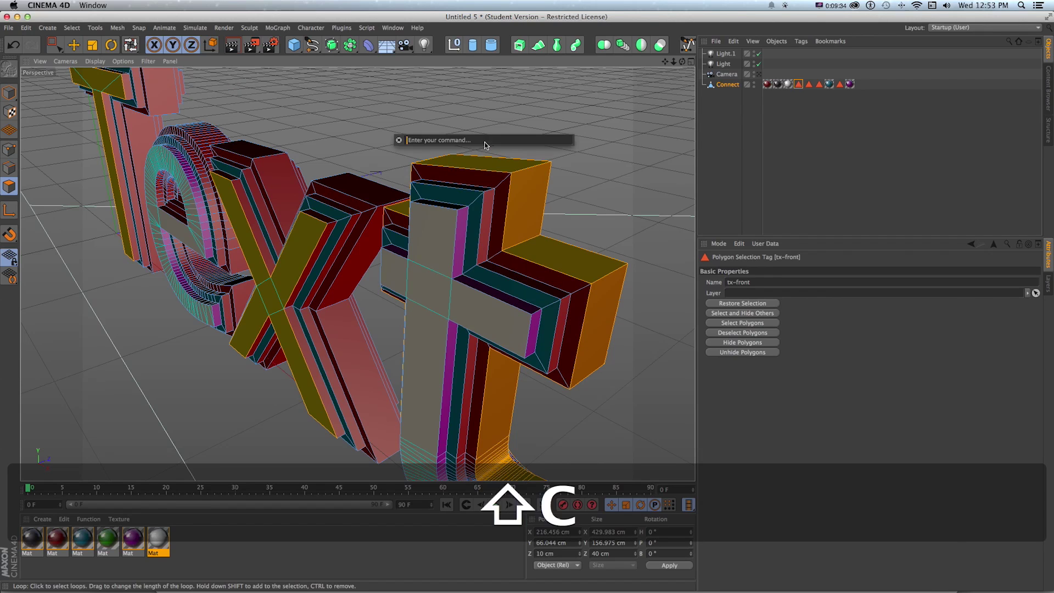
pyautogui.hotkey('shift', 'c')
pyautogui.write('set')
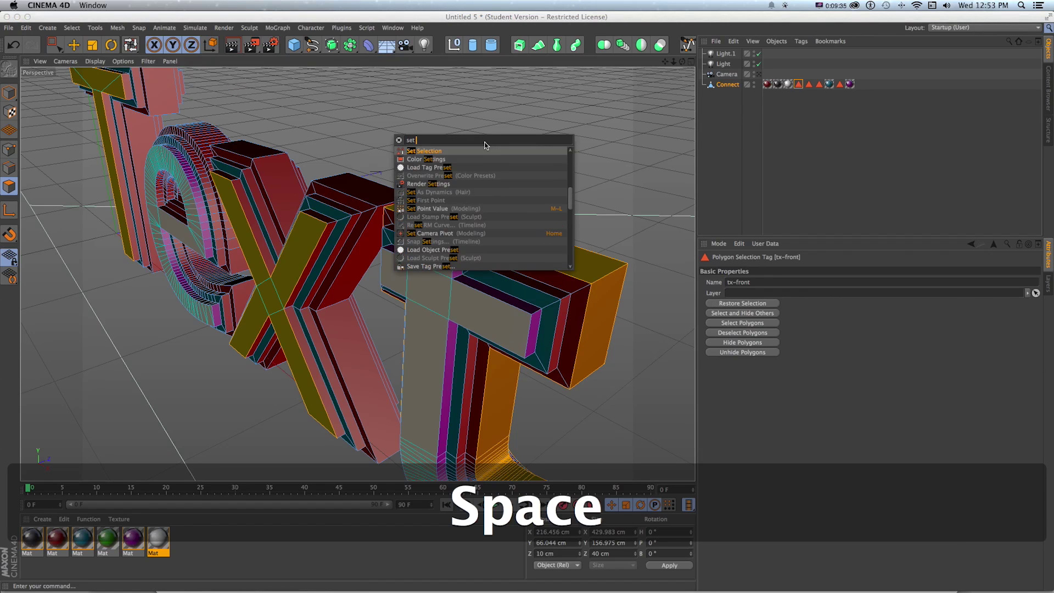
pyautogui.click(402, 151)
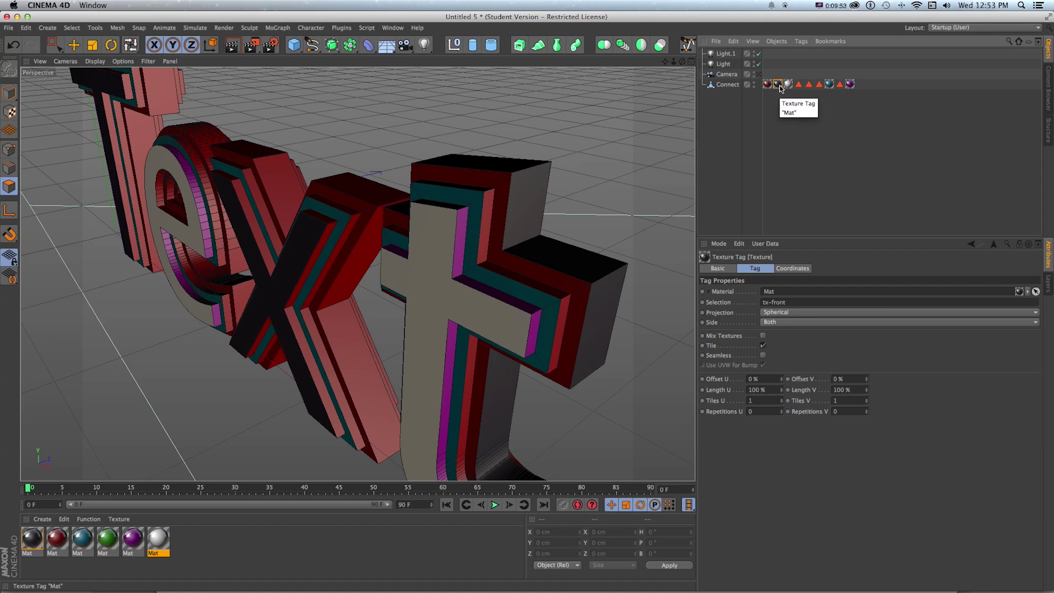
# Examine the extended black areas and compare the tx-front selection tag with the black material's texture tag.
pyautogui.click(798, 84)
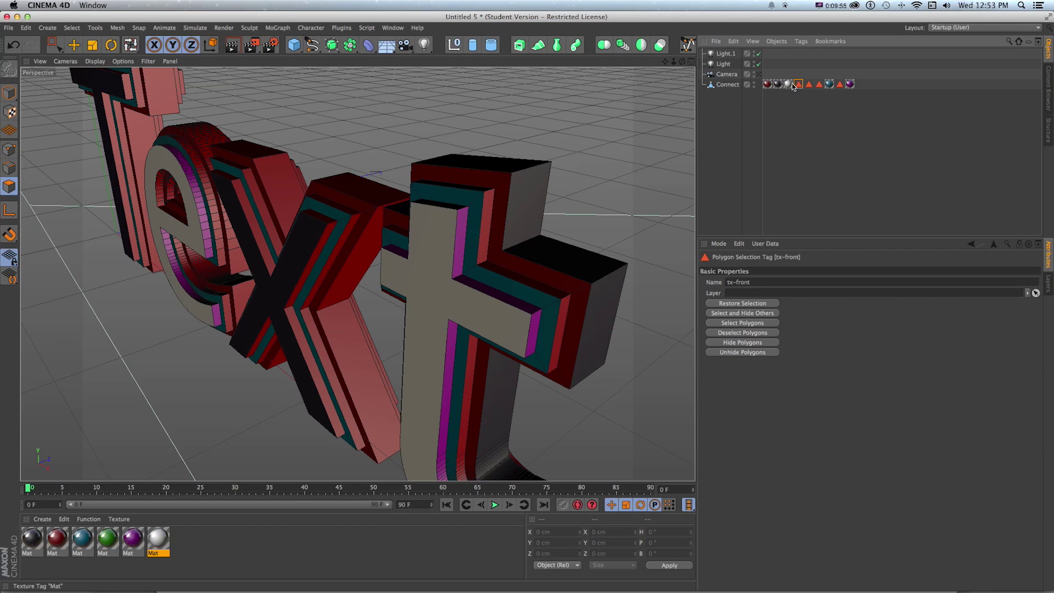
pyautogui.click(798, 118)
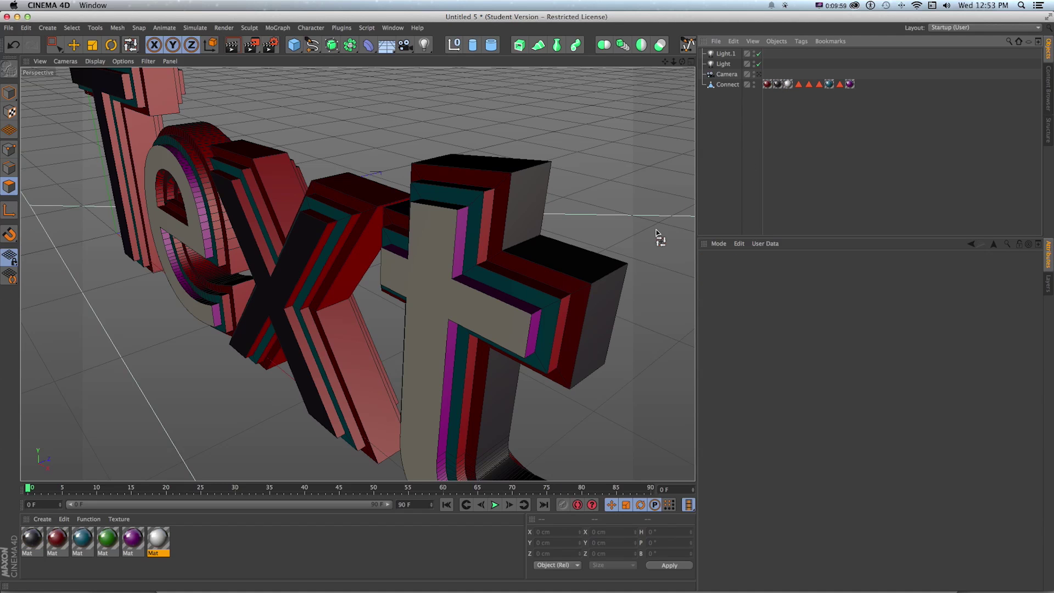
pyautogui.scroll(-5, 500, 189)
pyautogui.scroll(3, 514, 164)
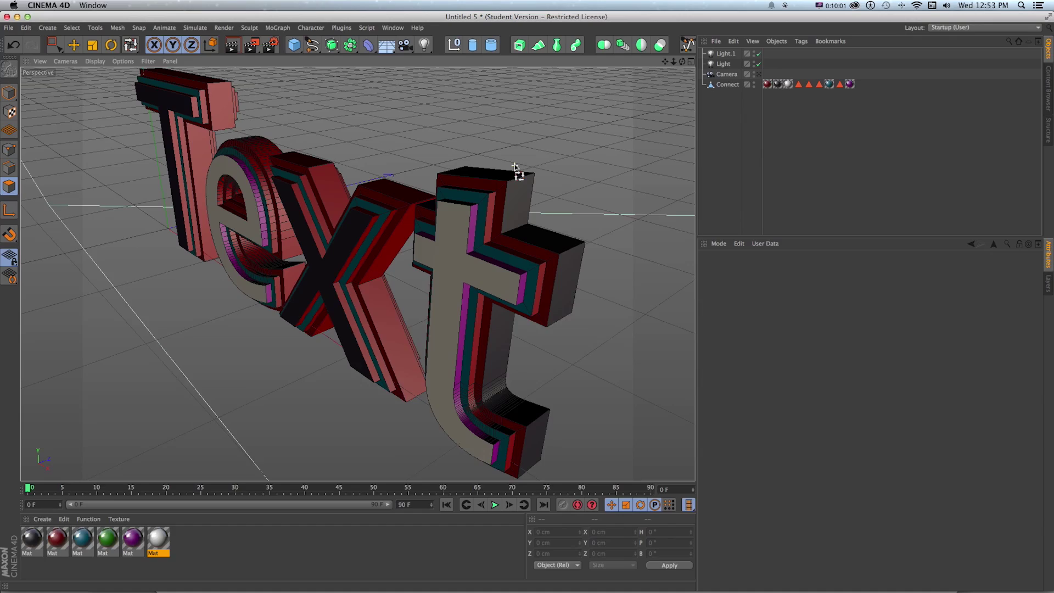
pyautogui.press('e')
pyautogui.keyDown('alt'); pyautogui.moveTo(515, 169); pyautogui.dragTo(548, 220); pyautogui.keyUp('alt')
pyautogui.press('1')
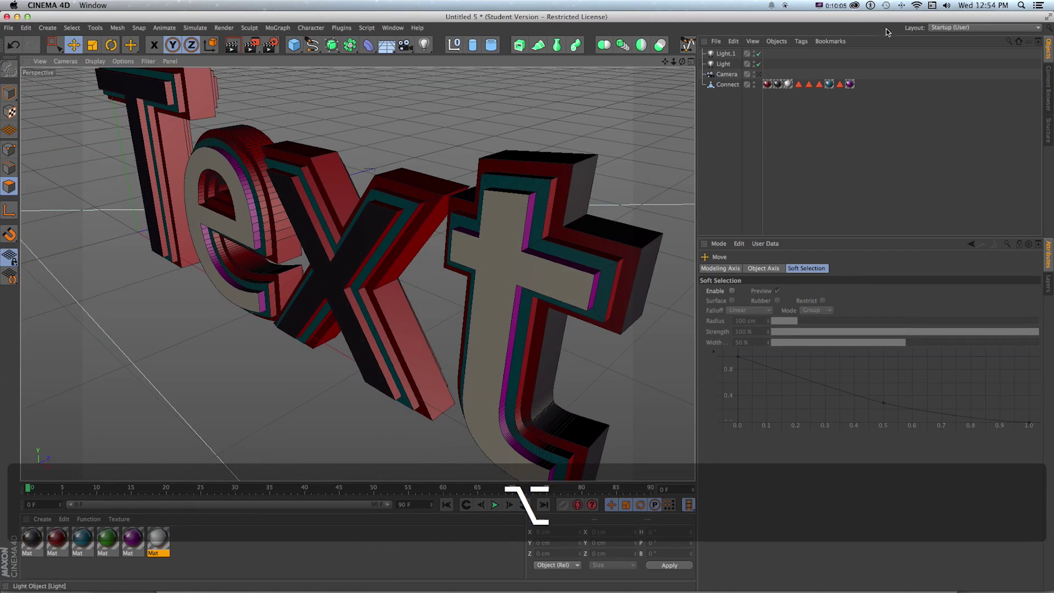
pyautogui.click(798, 84)
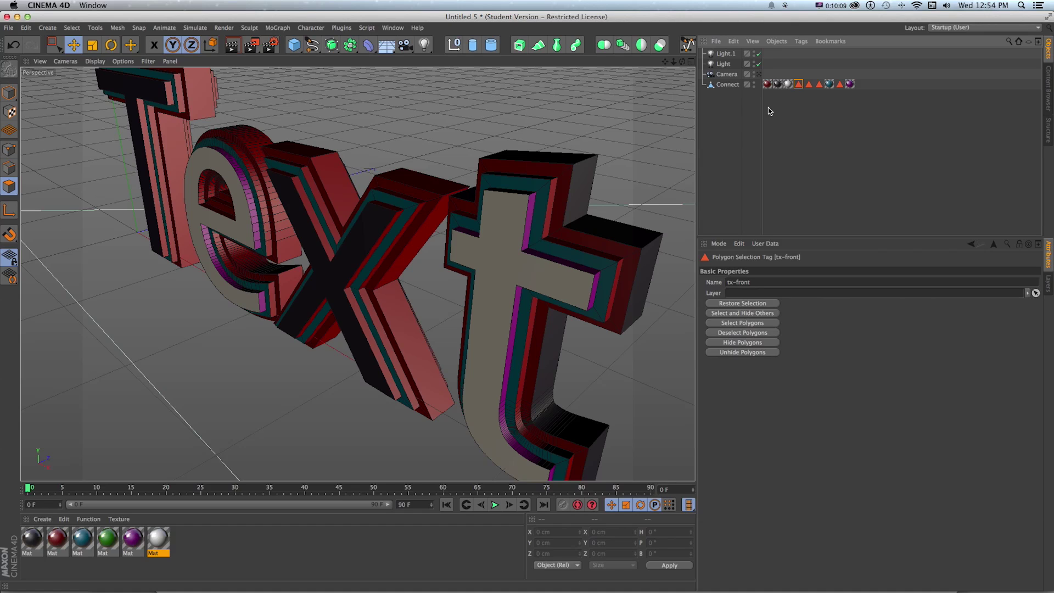
pyautogui.click(780, 85)
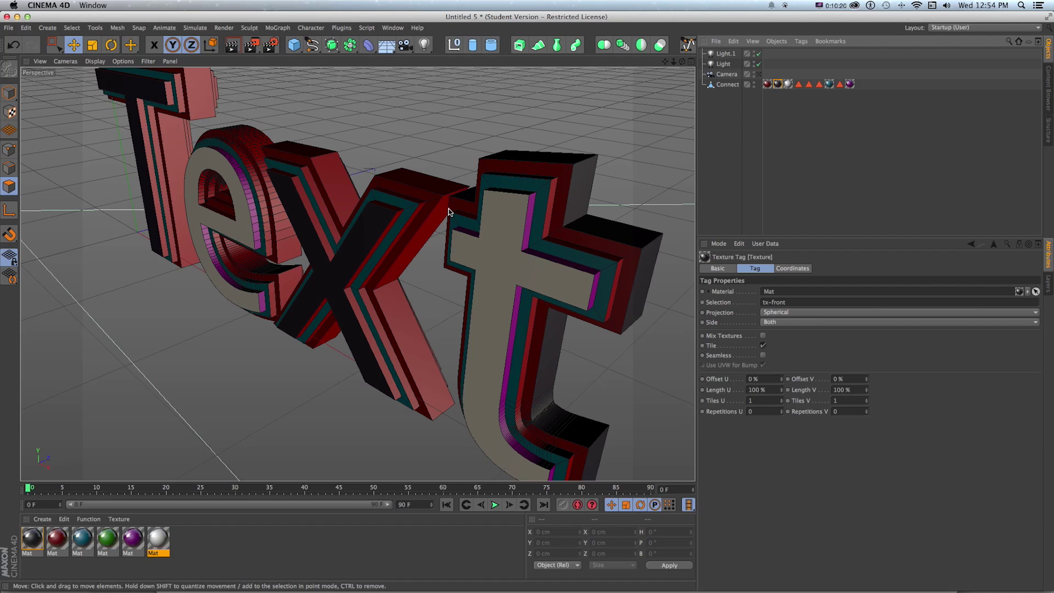
# Review the multi-material text from several angles and distances in the Perspective view.
pyautogui.press('u')
pyautogui.press('l')
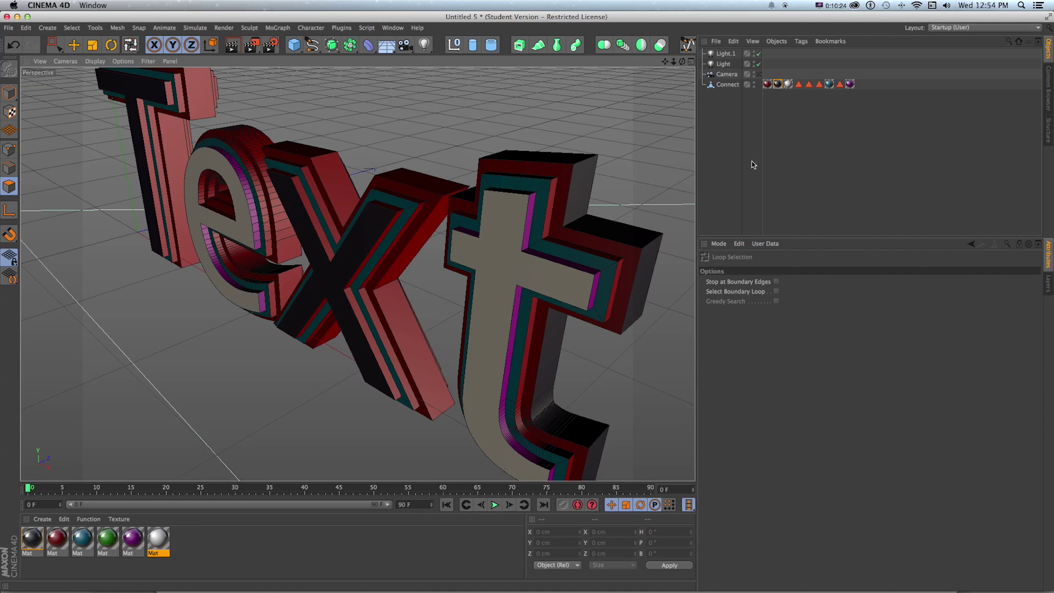
pyautogui.keyDown('alt'); pyautogui.moveTo(575, 250); pyautogui.dragTo(367, 243); pyautogui.keyUp('alt')
pyautogui.press('1')
pyautogui.scroll(5, 367, 249)
pyautogui.scroll(-5, 368, 249)
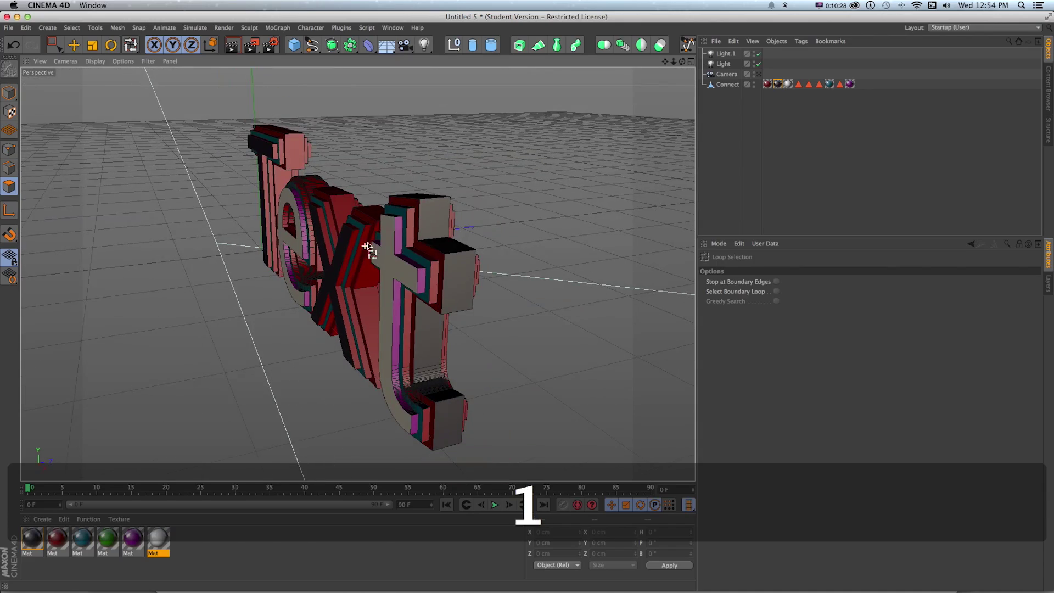
pyautogui.press('e')
pyautogui.scroll(3, 460, 241)
pyautogui.scroll(-6, 460, 241)
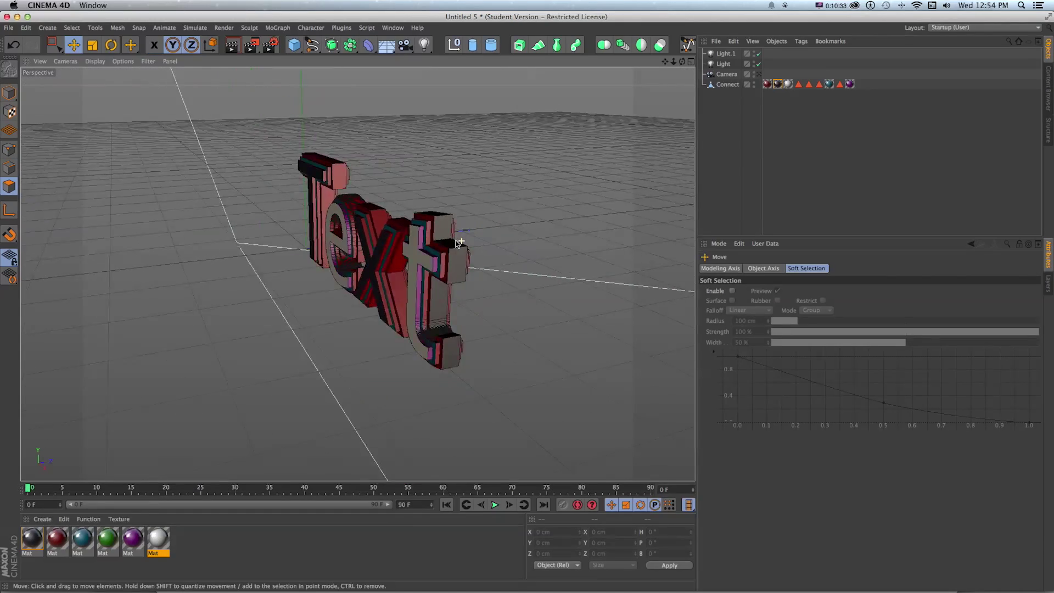
pyautogui.scroll(6, 460, 241)
pyautogui.keyDown('alt'); pyautogui.moveTo(459, 240); pyautogui.dragTo(480, 303); pyautogui.keyUp('alt')
pyautogui.moveTo(407, 294); pyautogui.dragTo(502, 219)
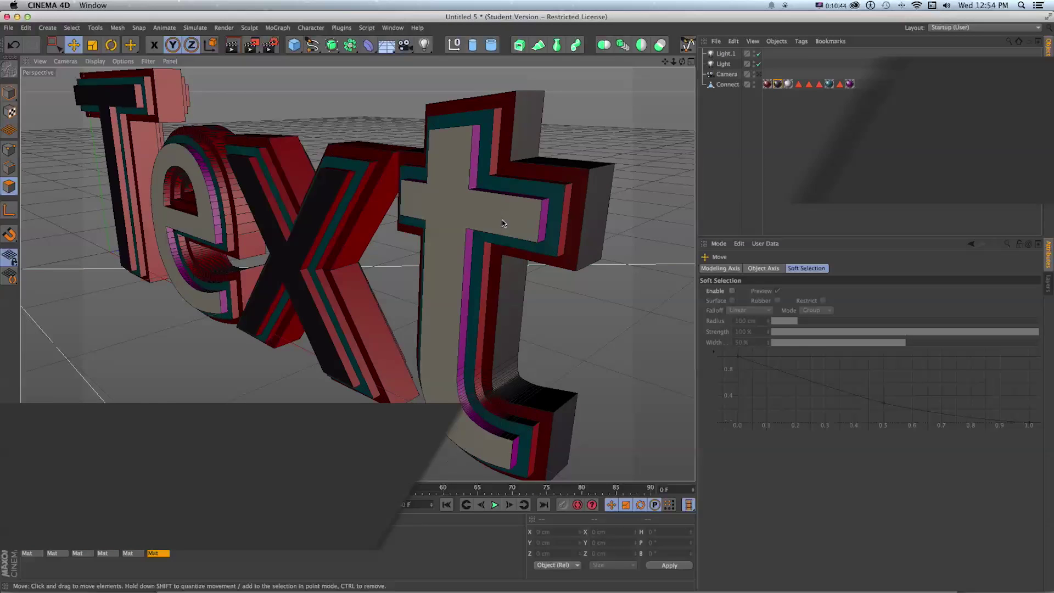
pyautogui.scroll(-3, 502, 219)
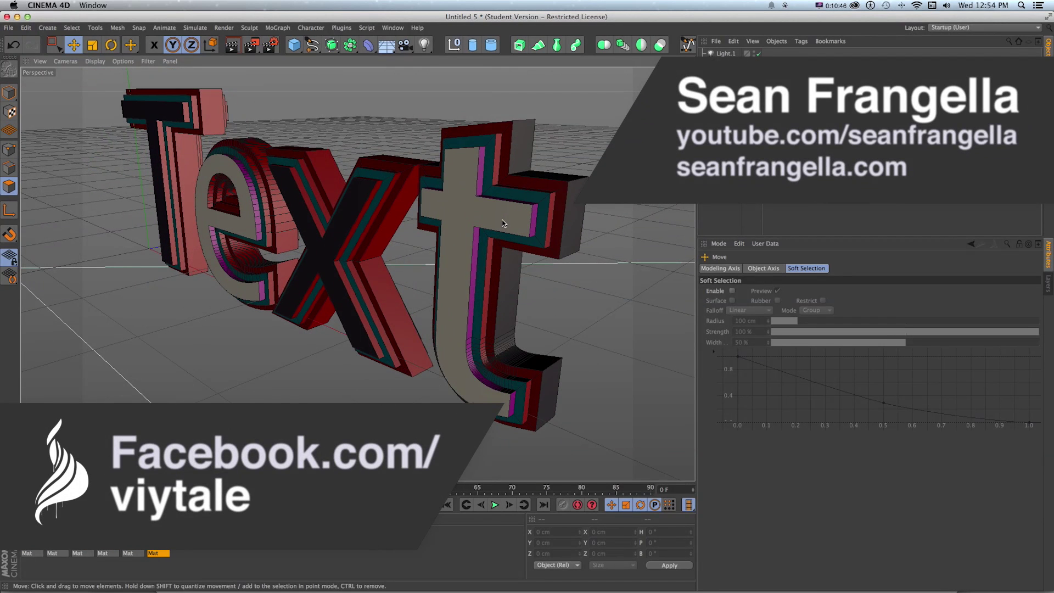